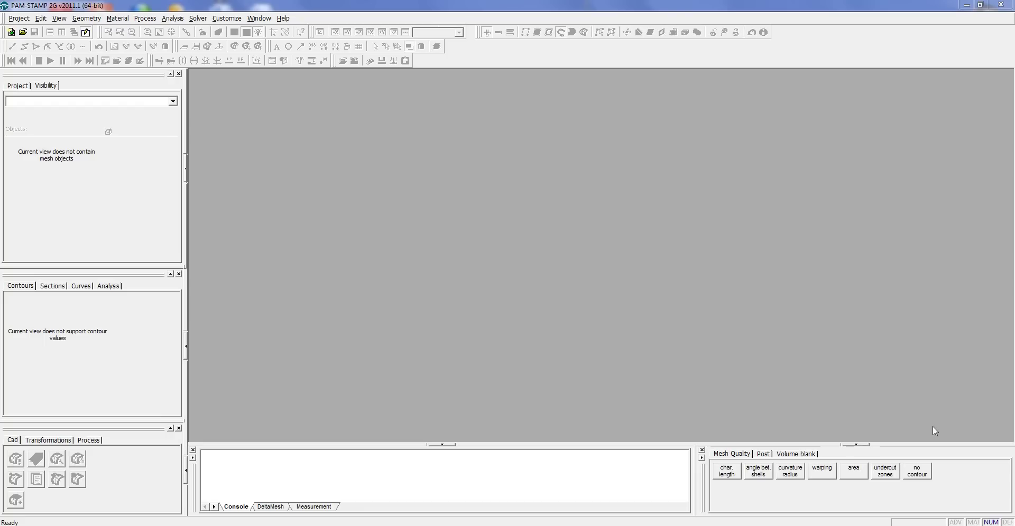
# Step: Create a new project named optimization with the Standard stamping process and the PAM-AutoStamp solver type
pyautogui.click(24, 20)
pyautogui.moveTo(28, 31)
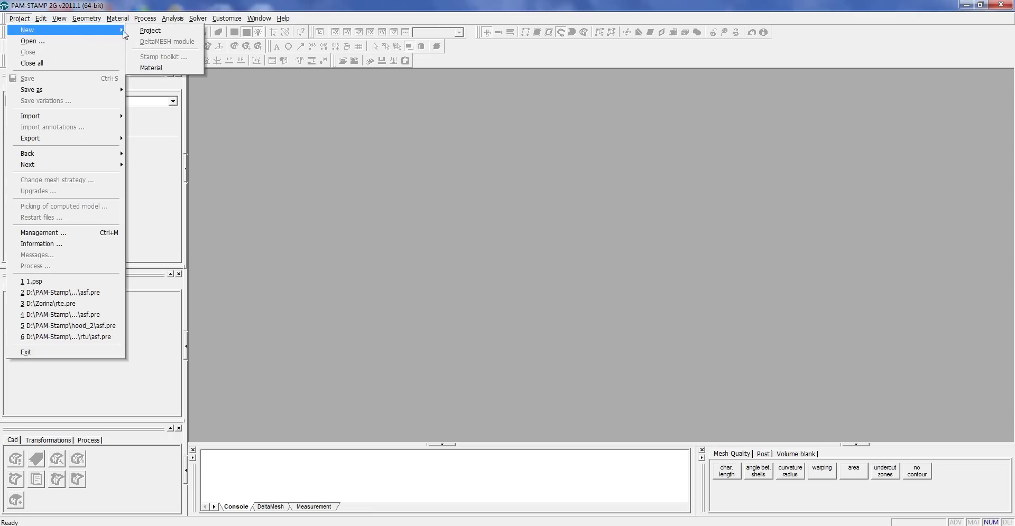
pyautogui.click(158, 33)
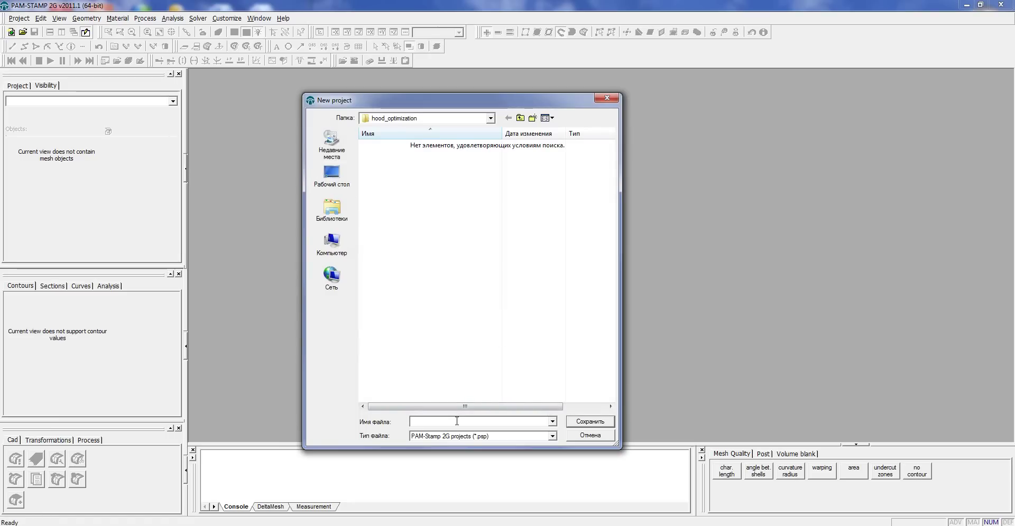
pyautogui.write('optimization')
pyautogui.click(591, 422)
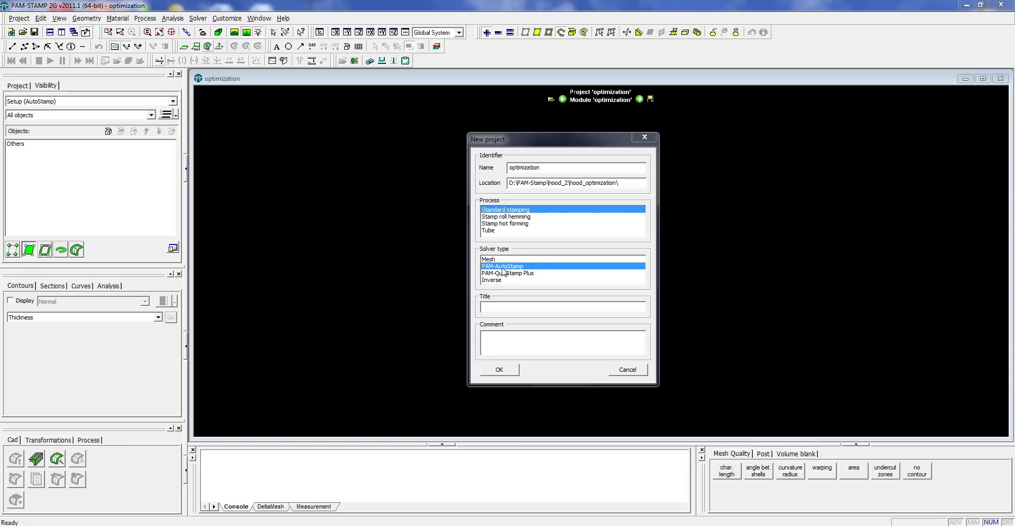
pyautogui.click(503, 370)
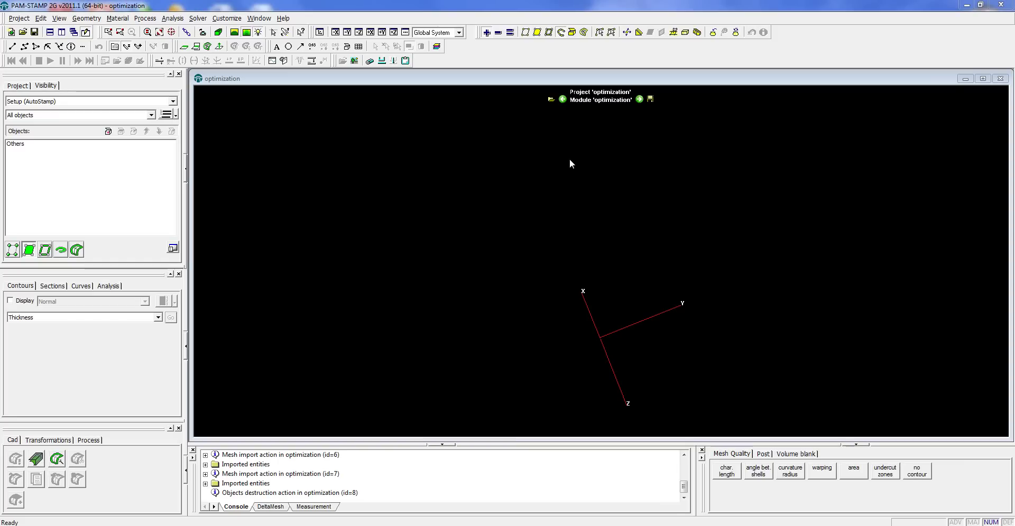
# Step: Import the tool meshes Die.bf and Target.bf from the hood_optimization folder
pyautogui.click(552, 100)
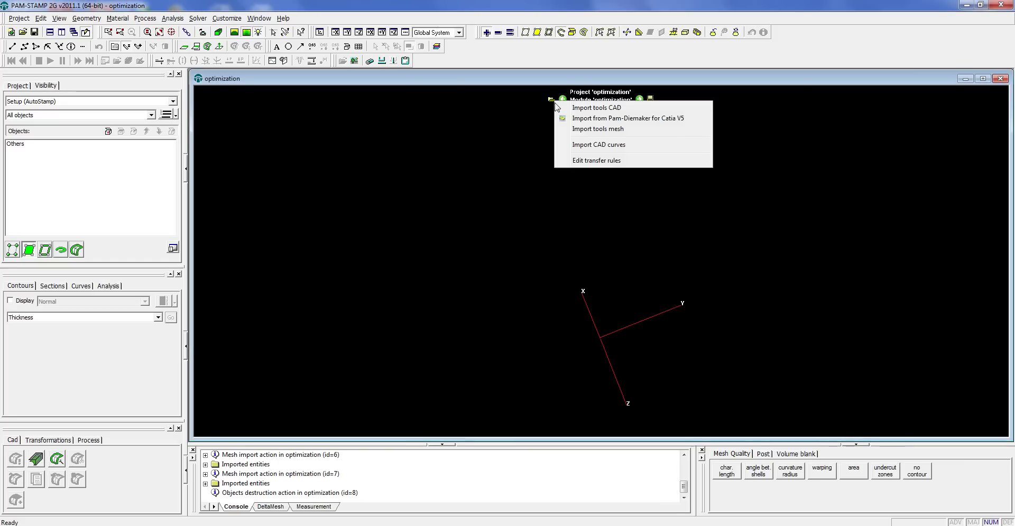
pyautogui.click(573, 131)
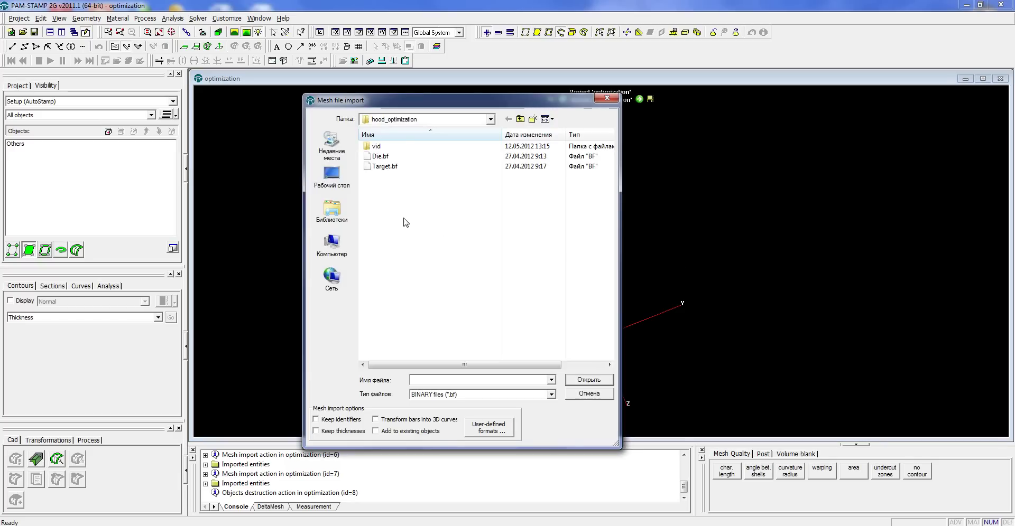
pyautogui.moveTo(403, 206); pyautogui.dragTo(369, 159)
pyautogui.click(597, 380)
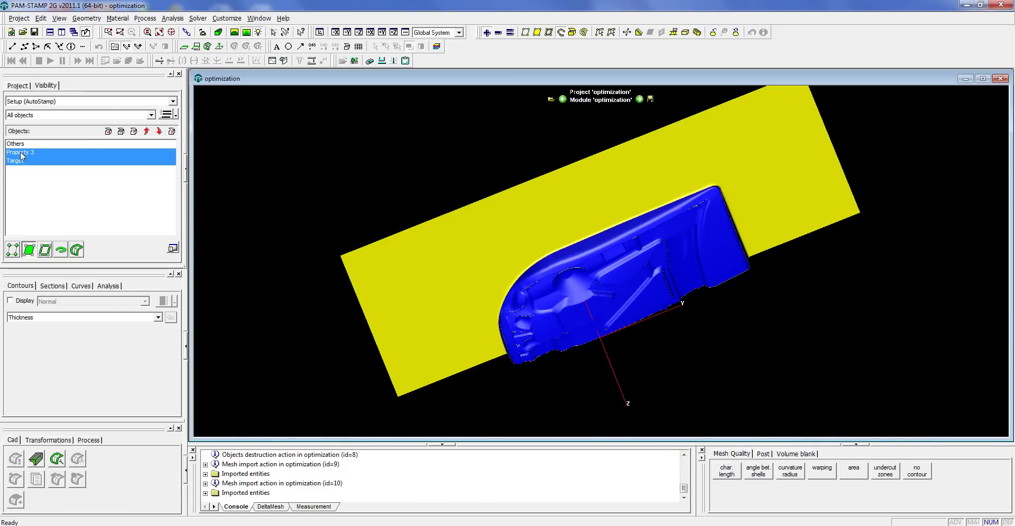
# Step: Inspect the imported Property 3 and Target meshes one at a time, and display both together again
pyautogui.click(20, 154)
pyautogui.moveTo(532, 322)
pyautogui.mouseDown(button='middle')
pyautogui.moveTo(528, 272)
pyautogui.moveTo(551, 319)
pyautogui.mouseUp(button='middle')
pyautogui.click(16, 161)
pyautogui.moveTo(412, 227); pyautogui.dragTo(423, 314, button='middle')
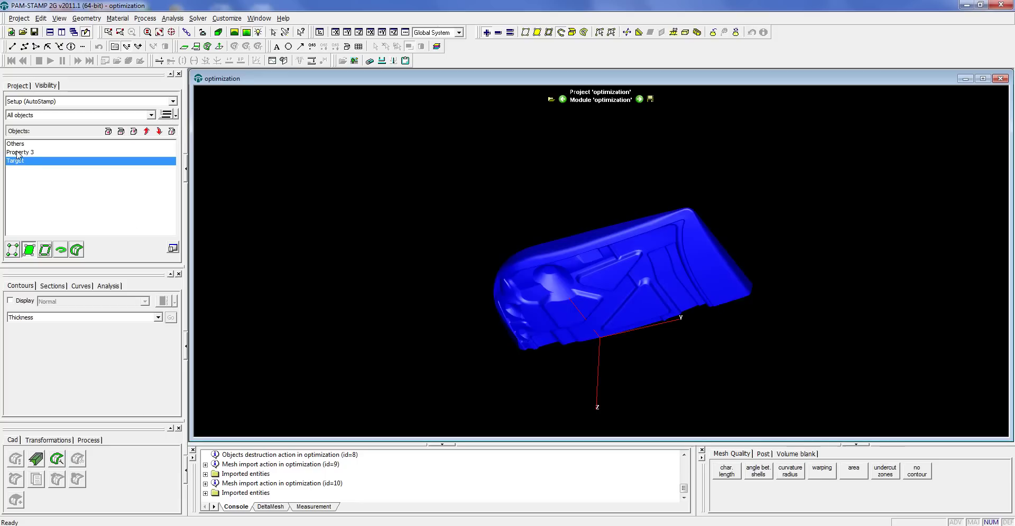
pyautogui.moveTo(19, 154); pyautogui.dragTo(18, 164)
pyautogui.moveTo(533, 365); pyautogui.dragTo(528, 358, button='middle')
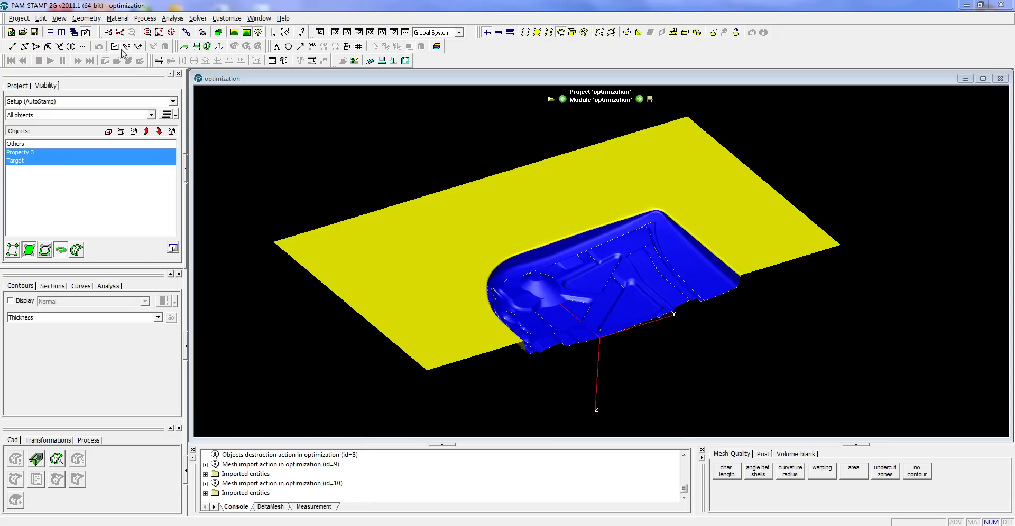
# Step: Import the blank outline as a 3D curve from the IGES file Contour_blank.igs
pyautogui.click(90, 20)
pyautogui.moveTo(153, 67)
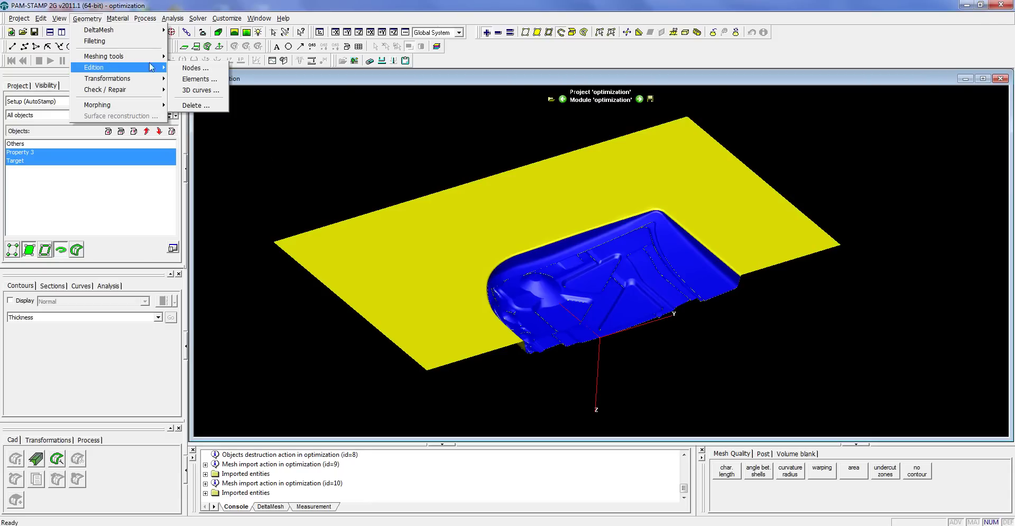
pyautogui.click(198, 90)
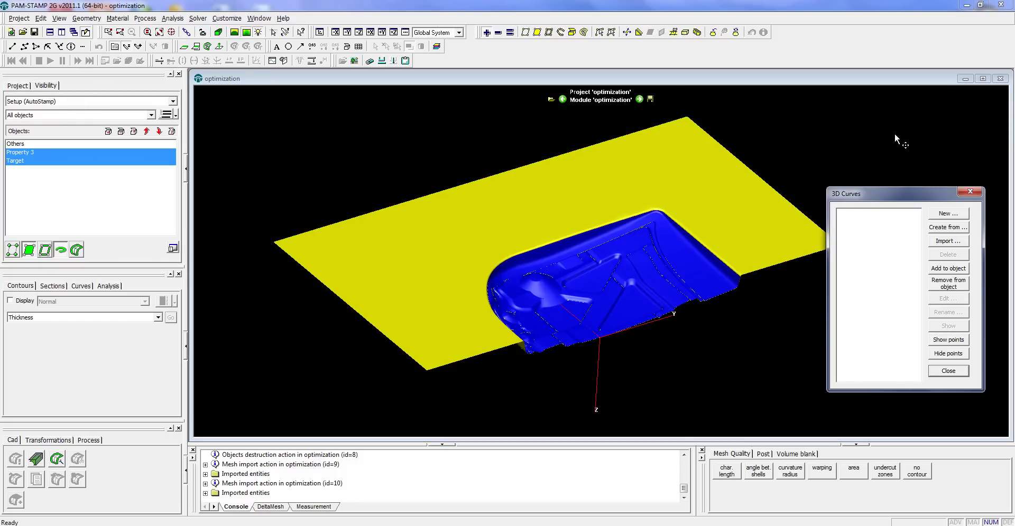
pyautogui.click(946, 243)
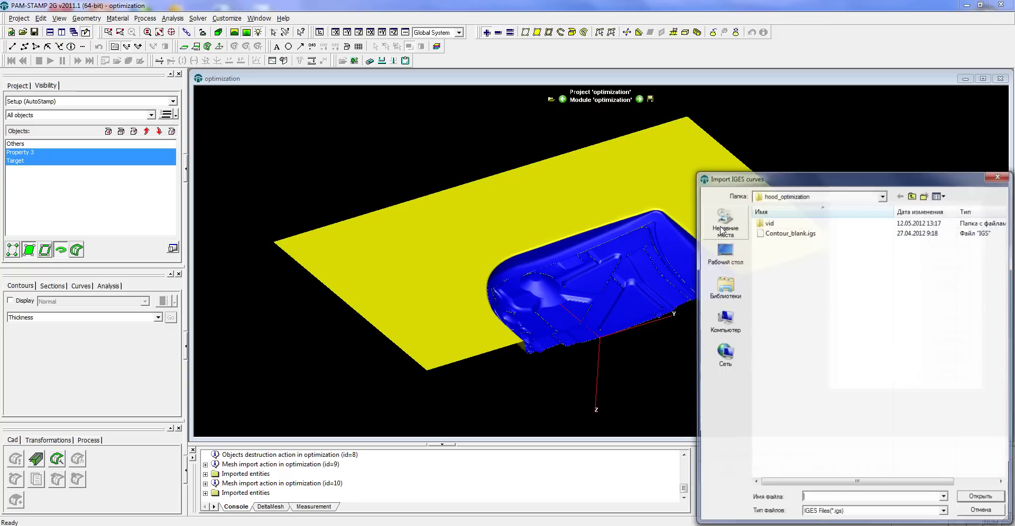
pyautogui.click(790, 233)
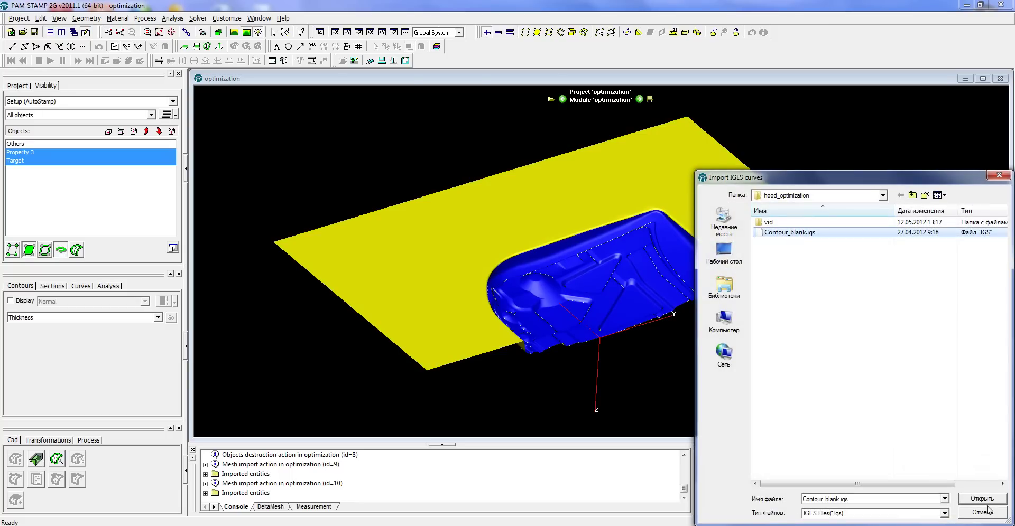
pyautogui.click(979, 499)
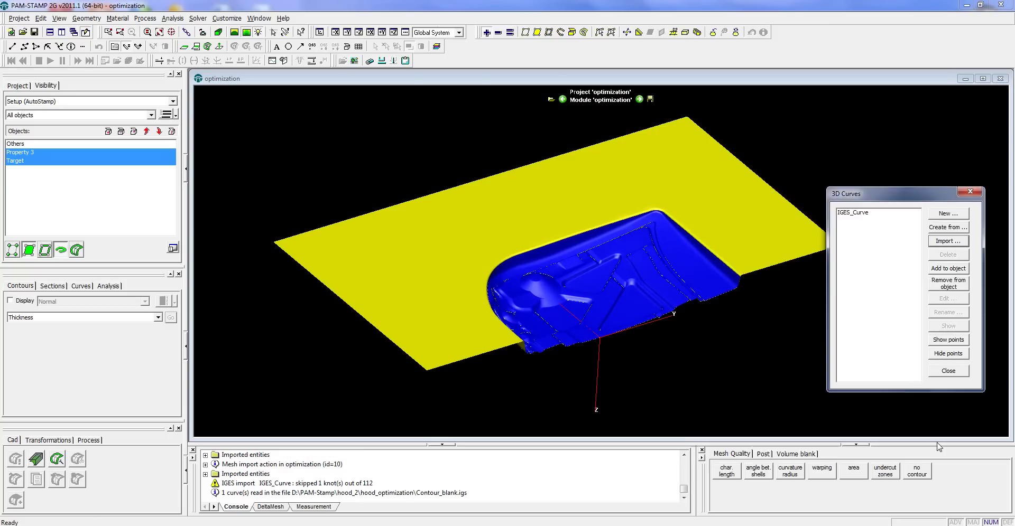
# Step: Add the imported IGES curve to a new object named contour and finish editing 3D curves
pyautogui.click(852, 213)
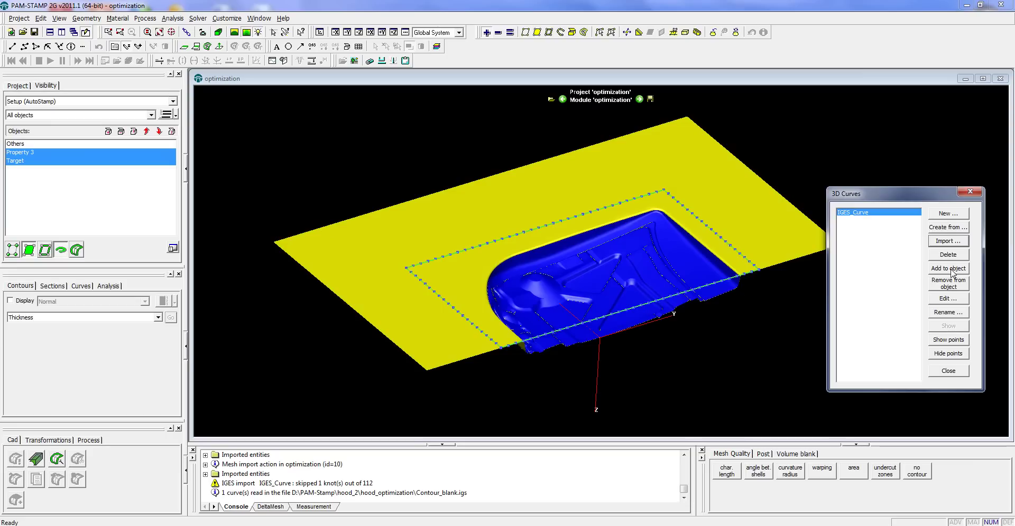
pyautogui.click(952, 270)
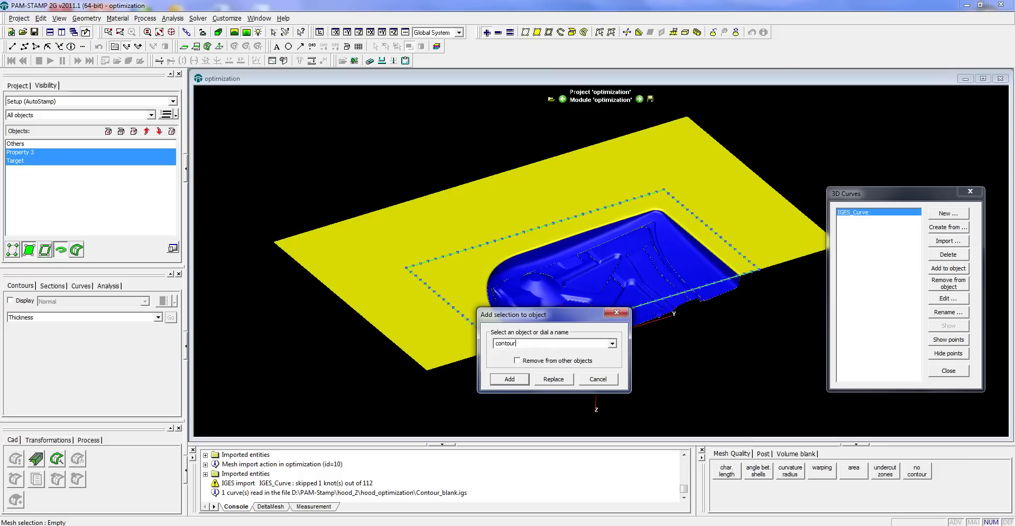
pyautogui.click(518, 384)
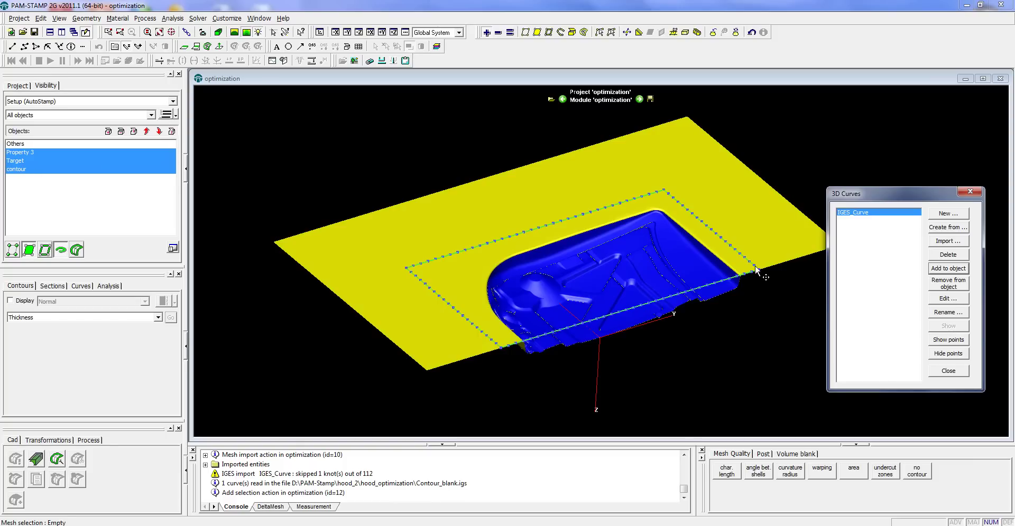
pyautogui.click(954, 376)
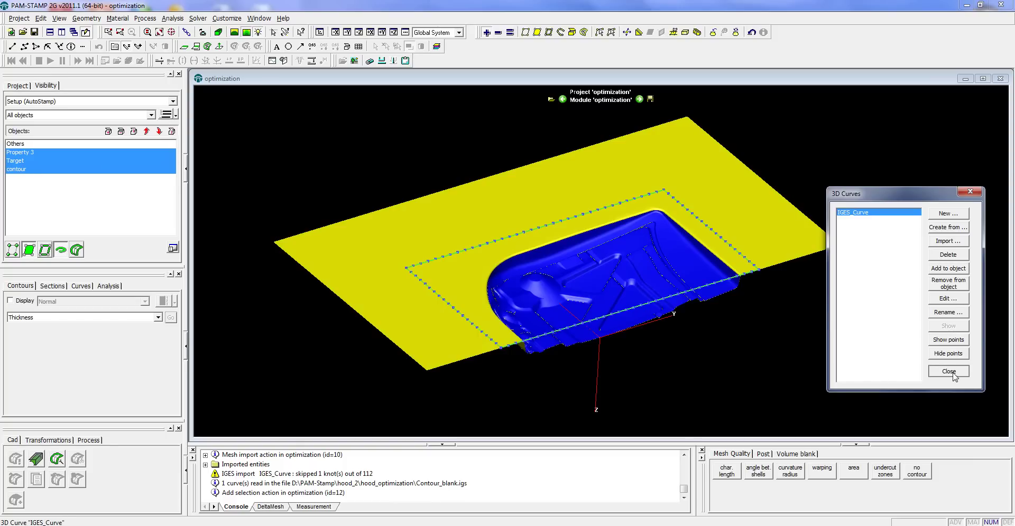
pyautogui.click(953, 374)
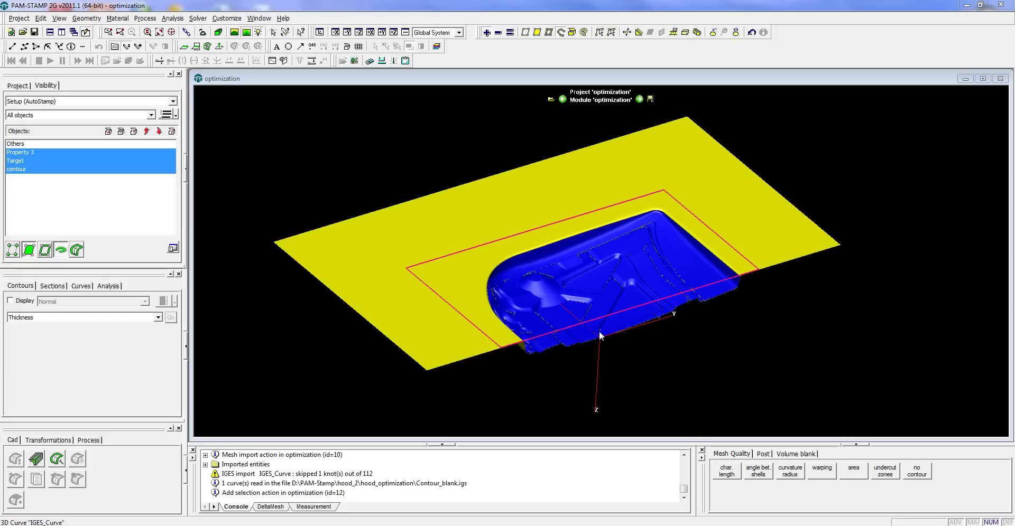
# Step: Create a new Surface Blank object named Blank in the blank editor
pyautogui.click(145, 18)
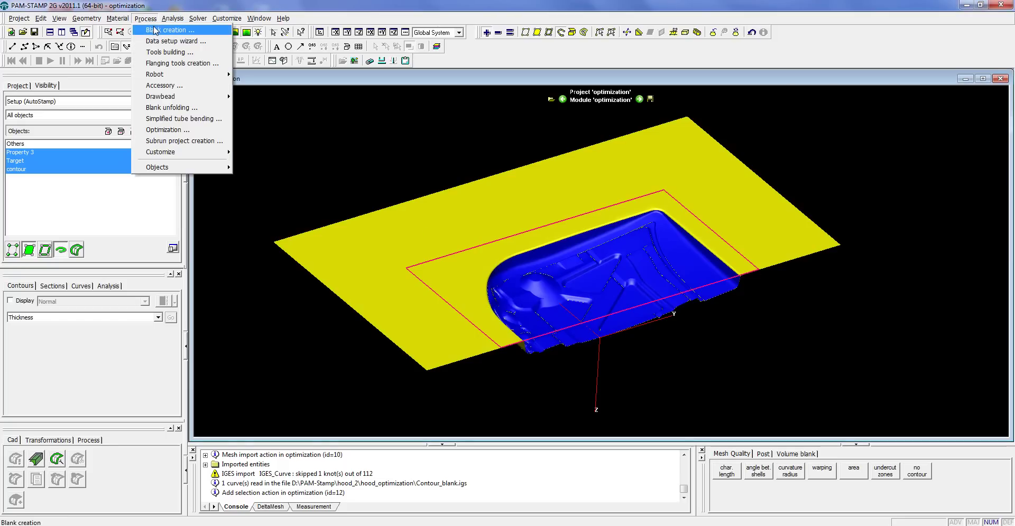
pyautogui.click(158, 30)
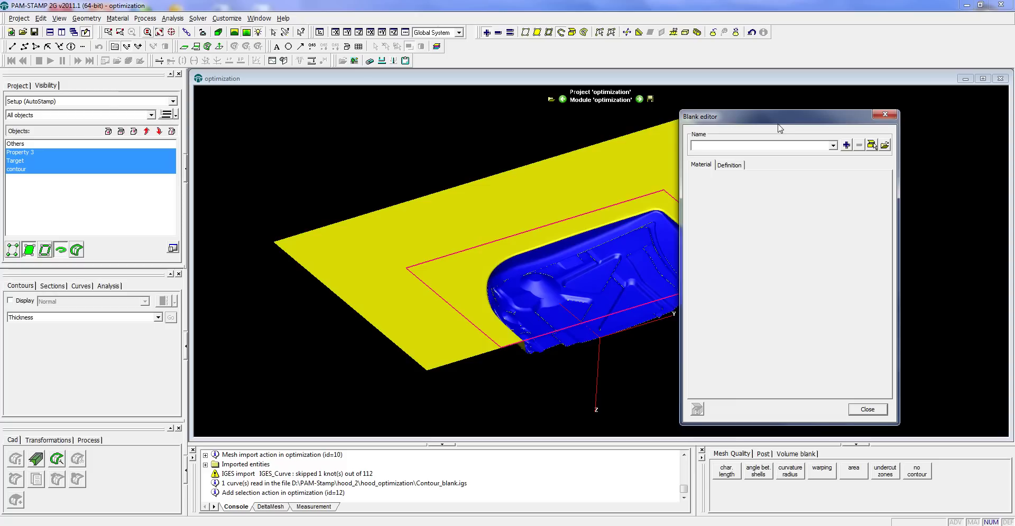
pyautogui.moveTo(770, 123); pyautogui.dragTo(727, 116)
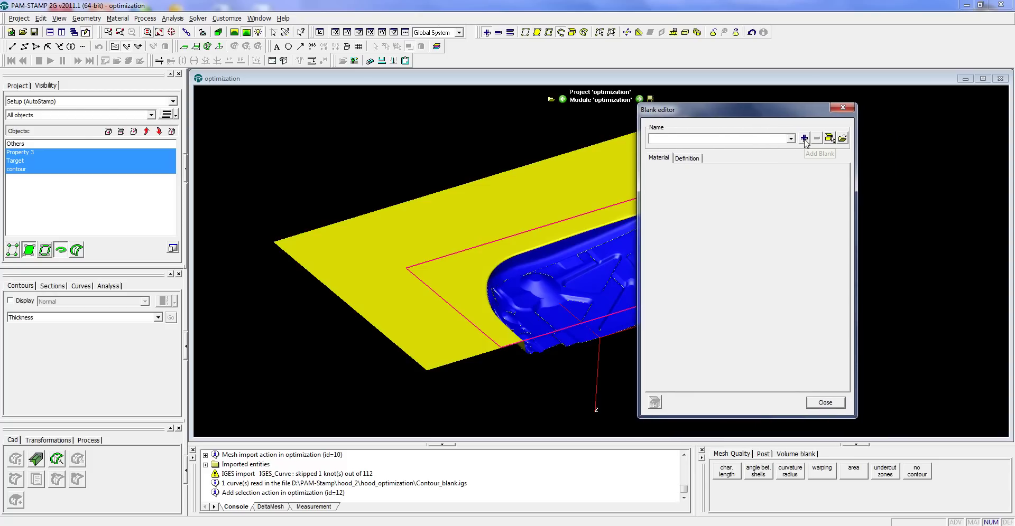
pyautogui.click(804, 139)
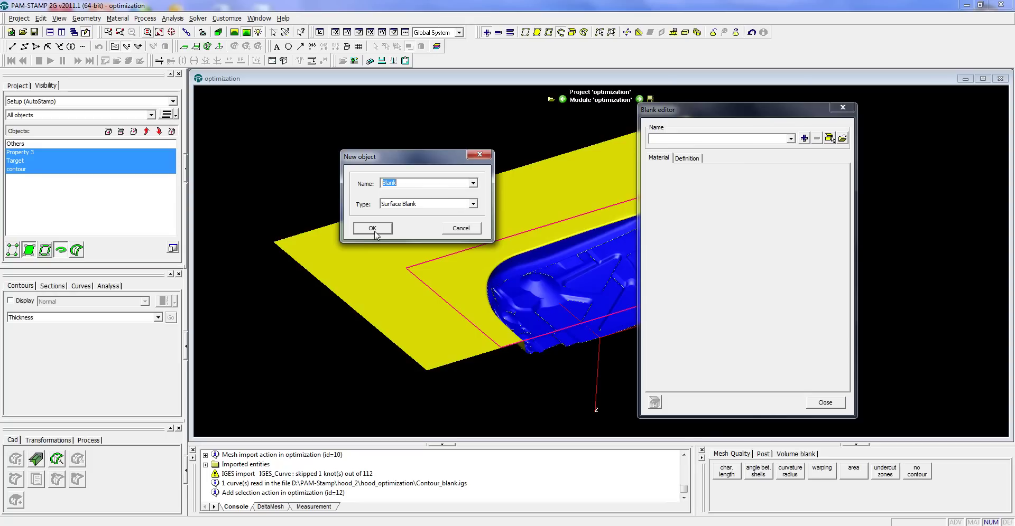
pyautogui.click(406, 183)
pyautogui.click(373, 228)
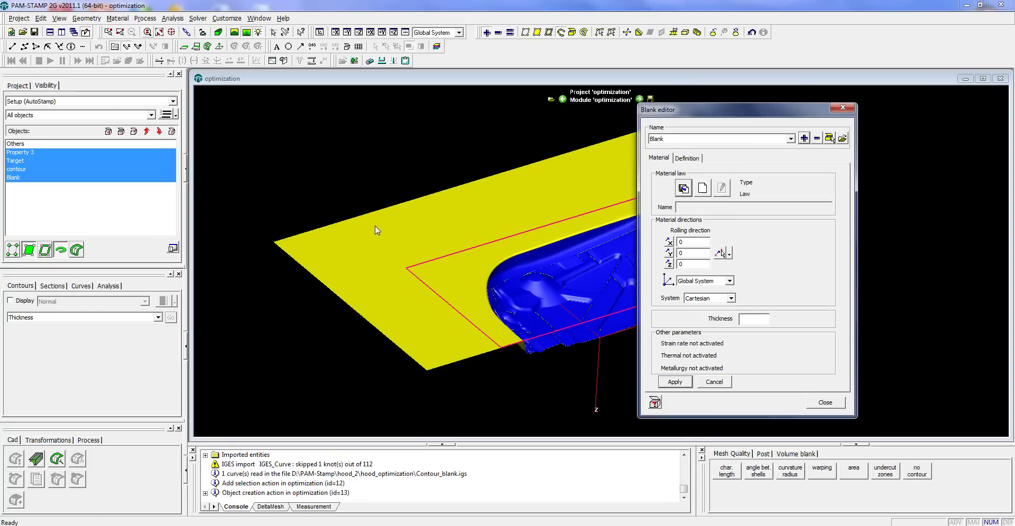
# Step: Mesh the blank from the contour outline with a mesh size of 18 and check its element edges
pyautogui.click(690, 160)
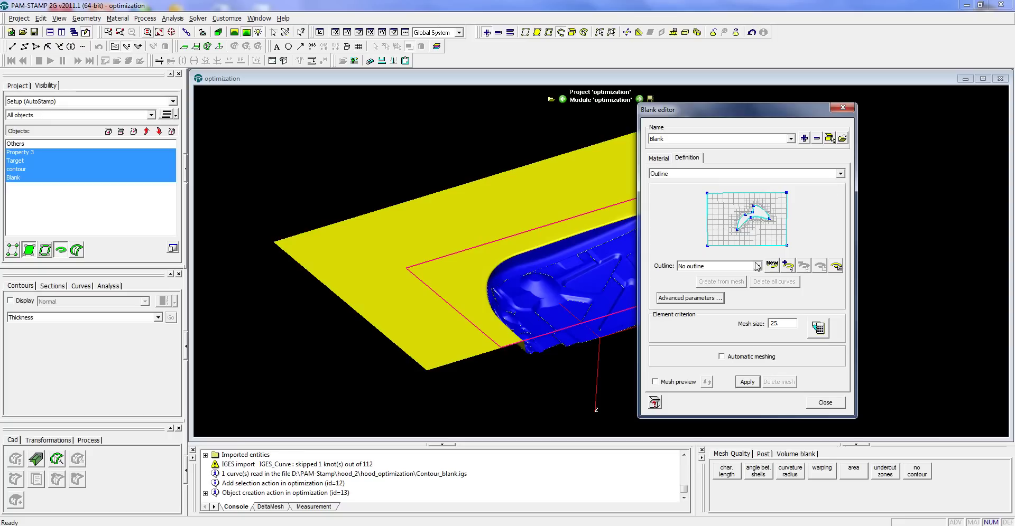
pyautogui.click(758, 266)
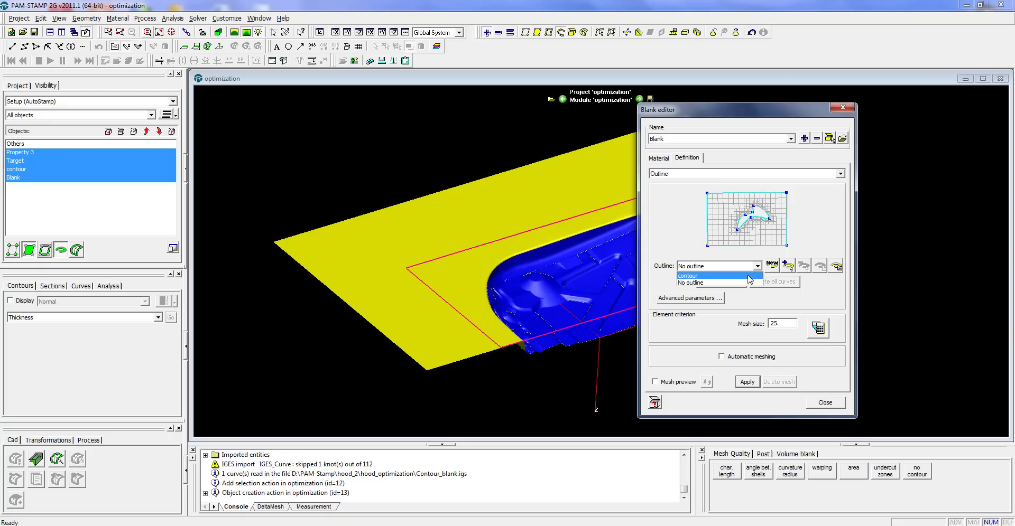
pyautogui.click(749, 276)
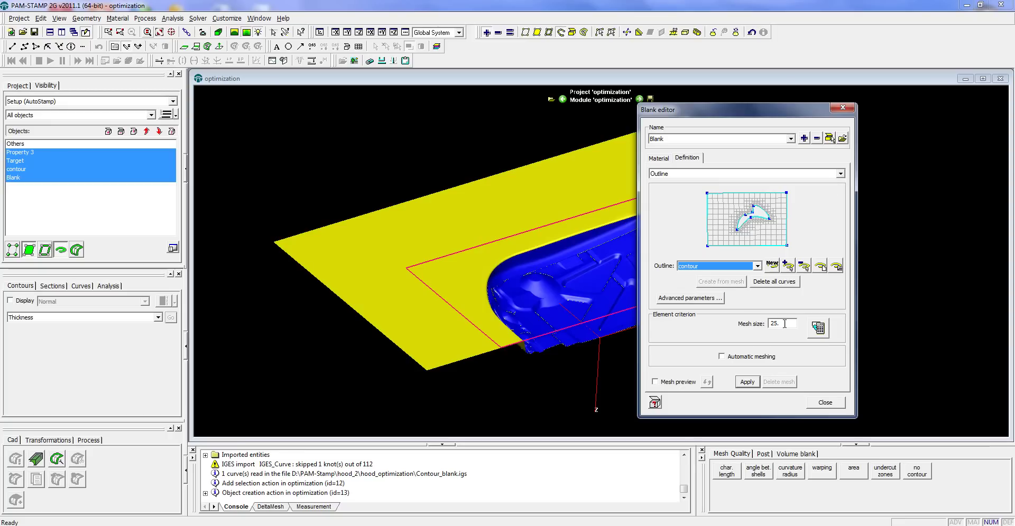
pyautogui.moveTo(785, 324); pyautogui.dragTo(770, 324)
pyautogui.write('18')
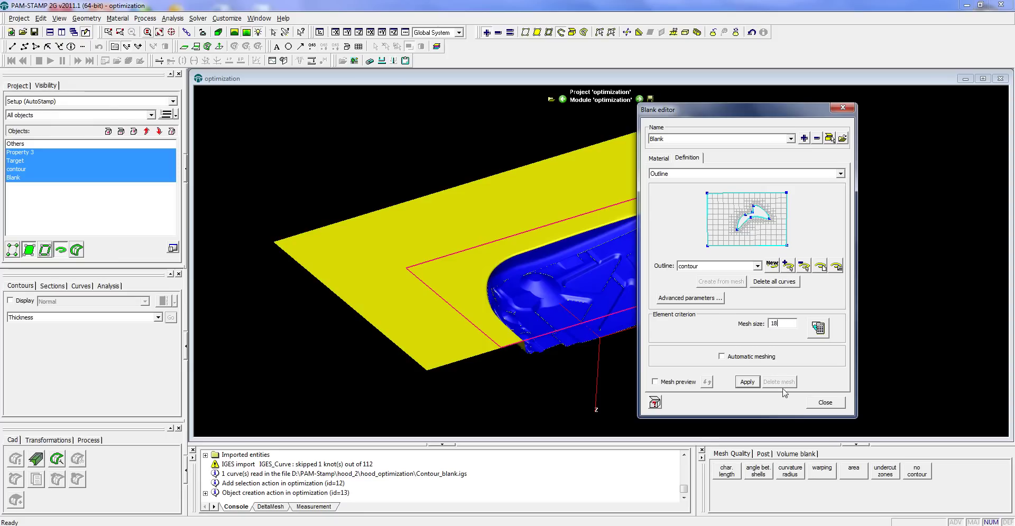
pyautogui.click(747, 383)
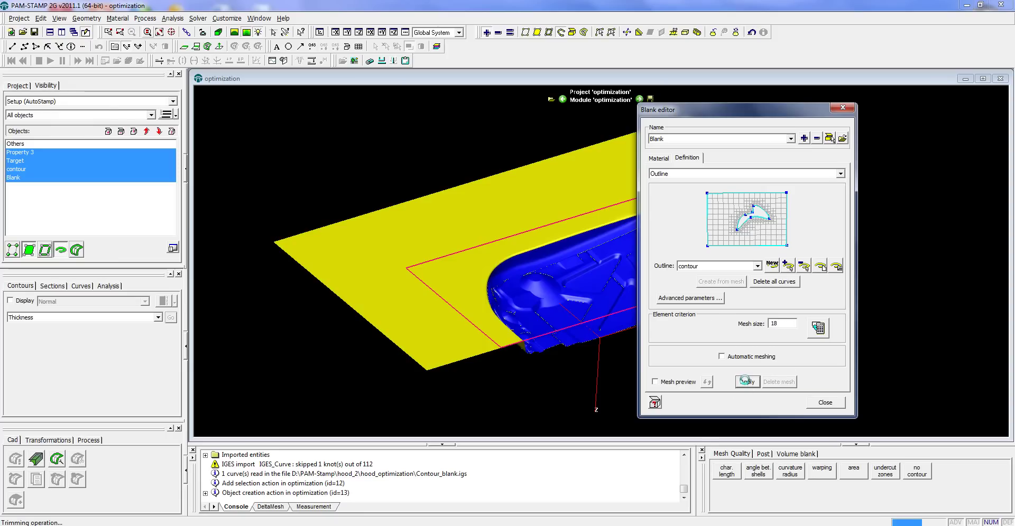
pyautogui.moveTo(559, 437); pyautogui.dragTo(581, 338, button='middle')
pyautogui.click(45, 250)
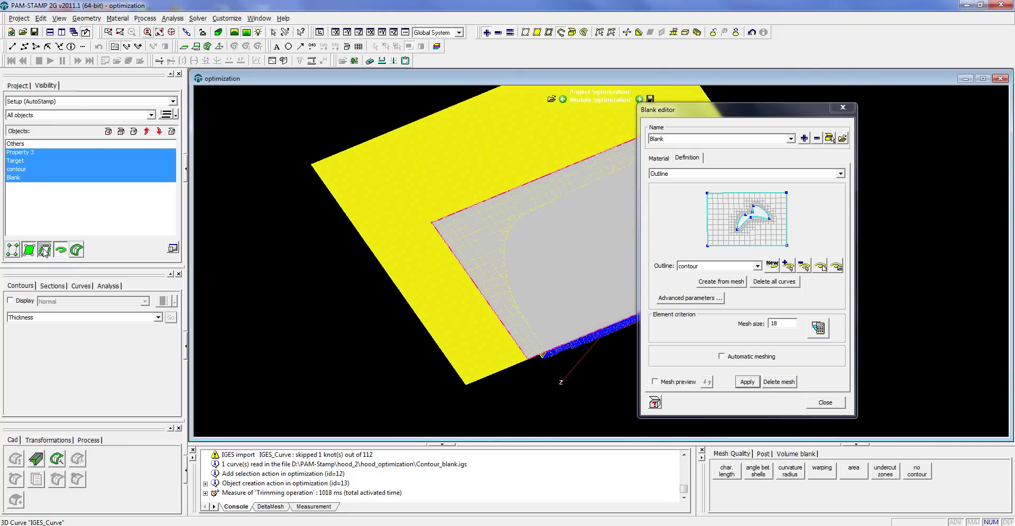
pyautogui.click(45, 250)
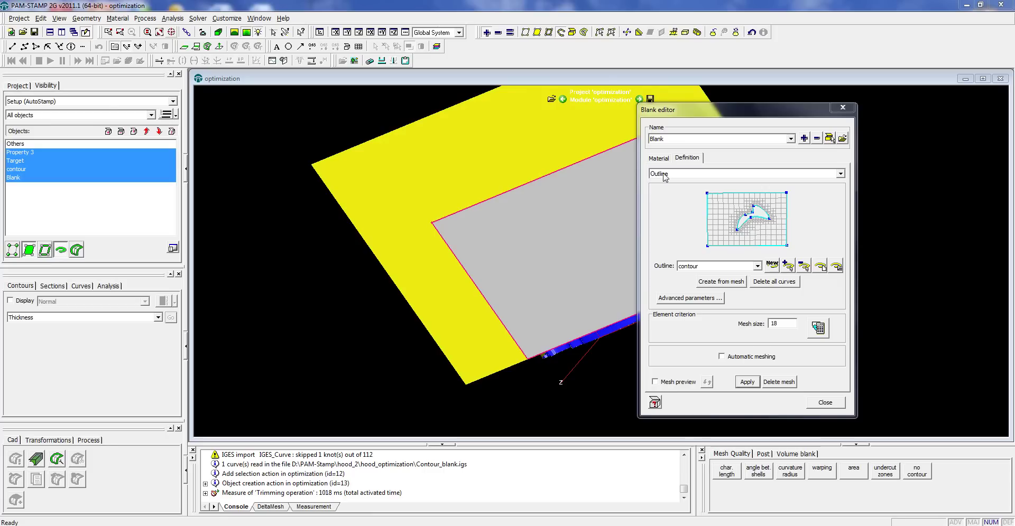
# Step: Assign the Al6111_iso_Xmm material from the public aluminium database to the blank
pyautogui.click(656, 158)
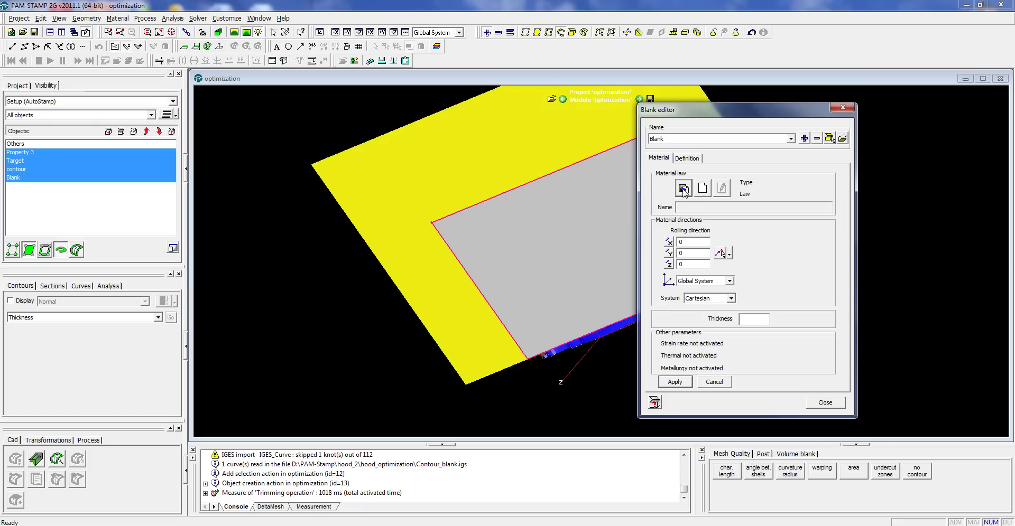
pyautogui.click(684, 189)
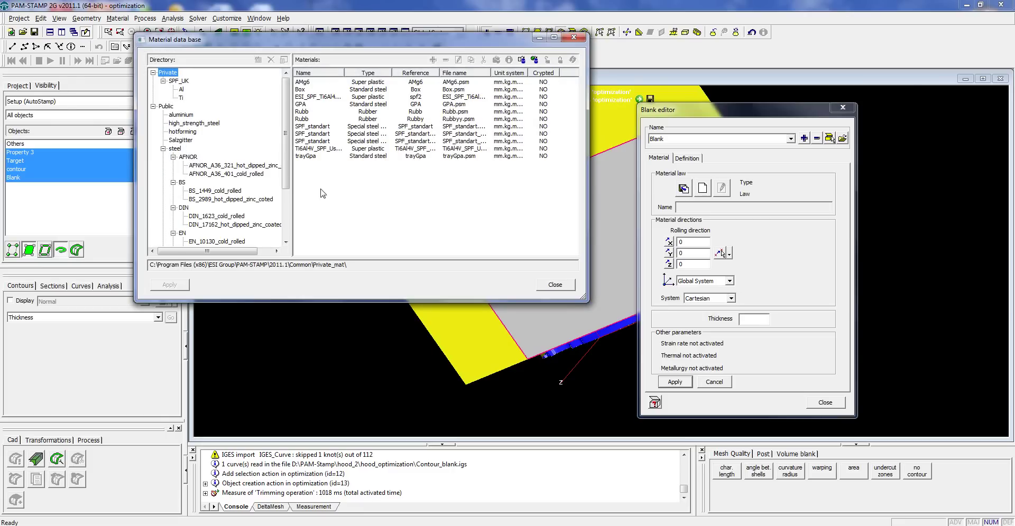
pyautogui.click(181, 115)
pyautogui.click(338, 163)
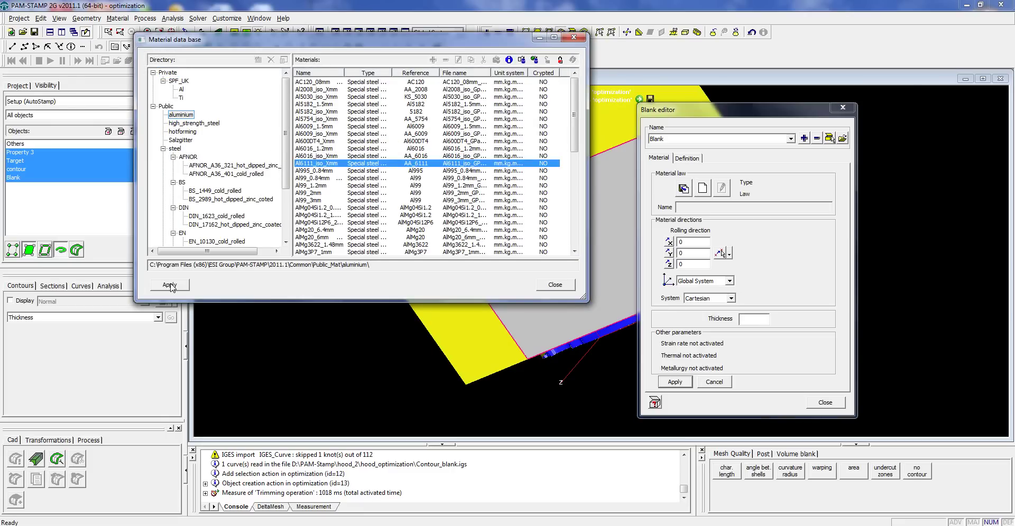
pyautogui.click(169, 285)
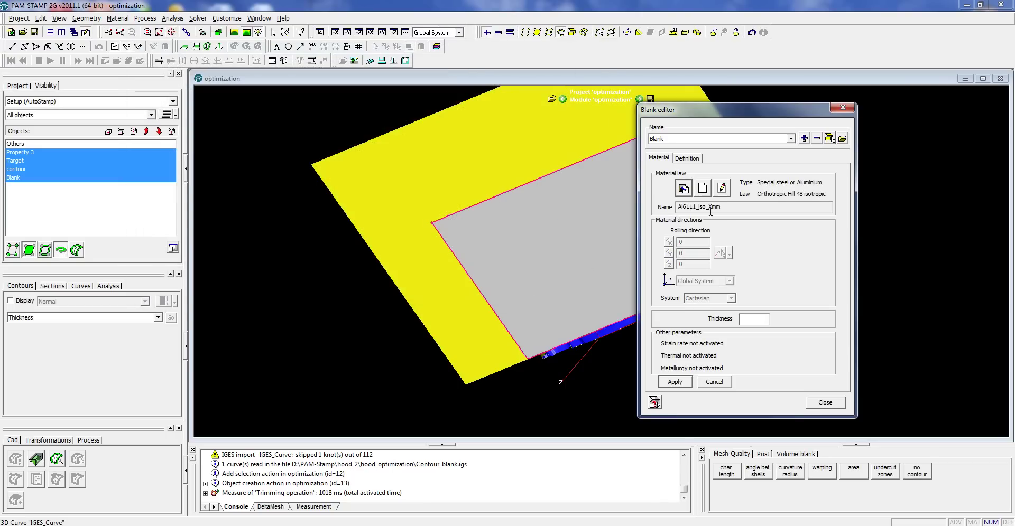
# Step: Set the blank's thickness to 0.65, apply it, review the blank's definition and close the blank editor
pyautogui.click(762, 320)
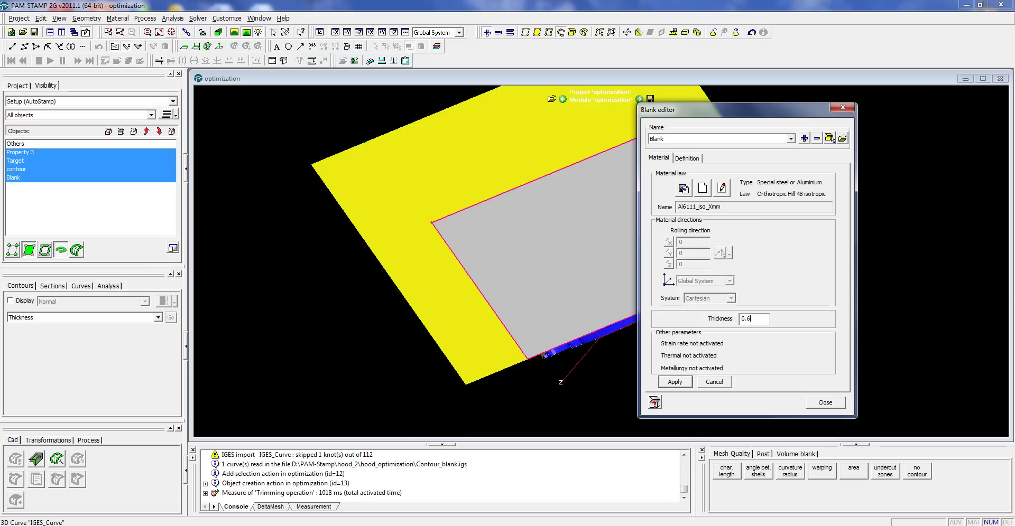
pyautogui.click(673, 382)
pyautogui.click(684, 160)
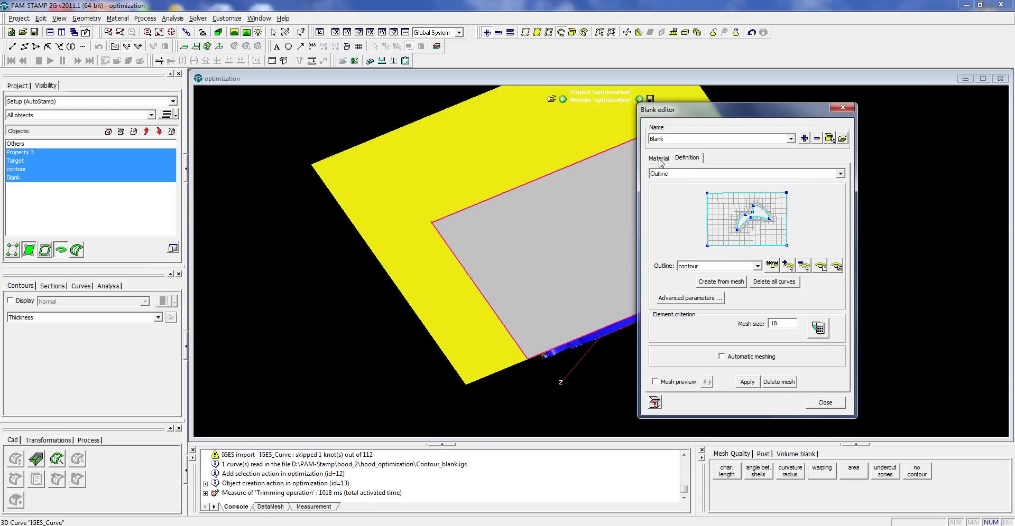
pyautogui.click(659, 159)
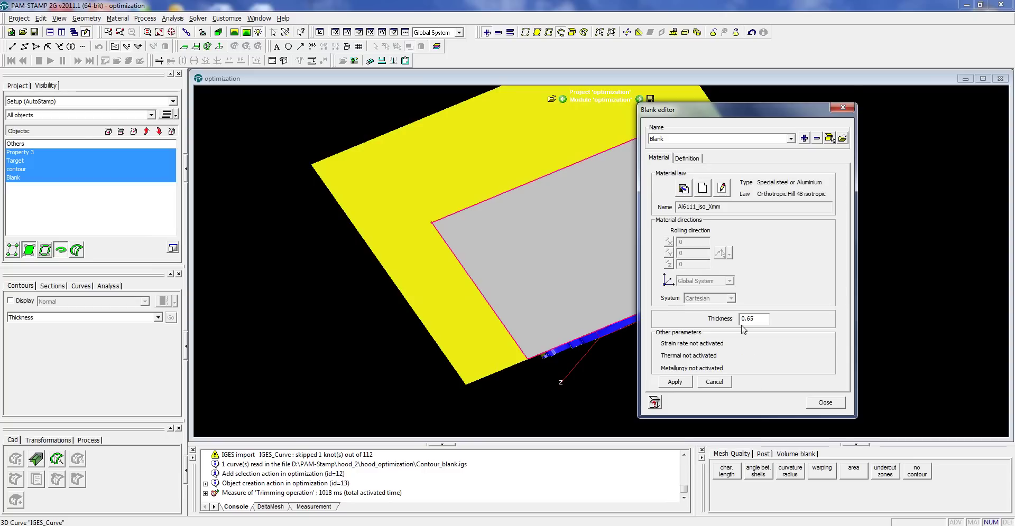
pyautogui.click(820, 404)
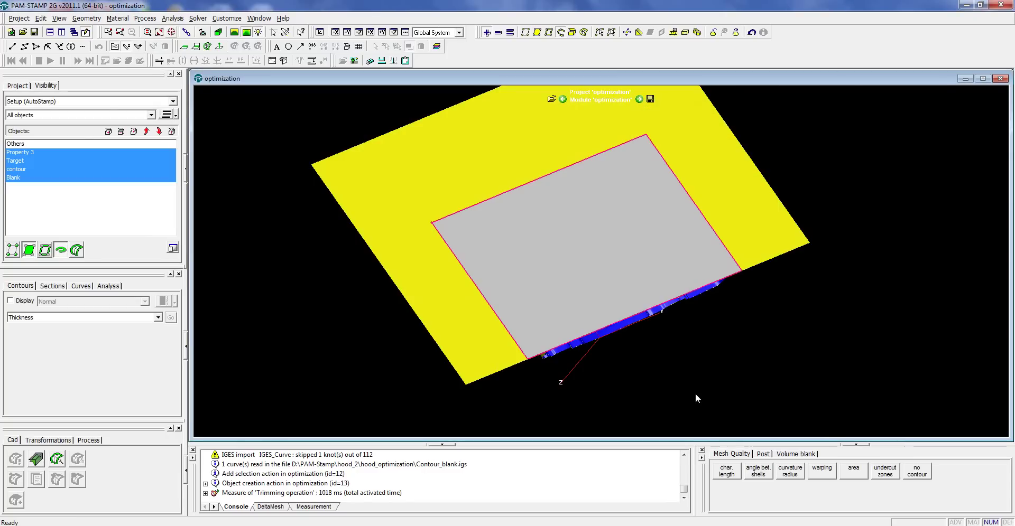
# Step: Show only the Property 3 object and change its display color to green
pyautogui.moveTo(695, 399); pyautogui.dragTo(637, 350, button='middle')
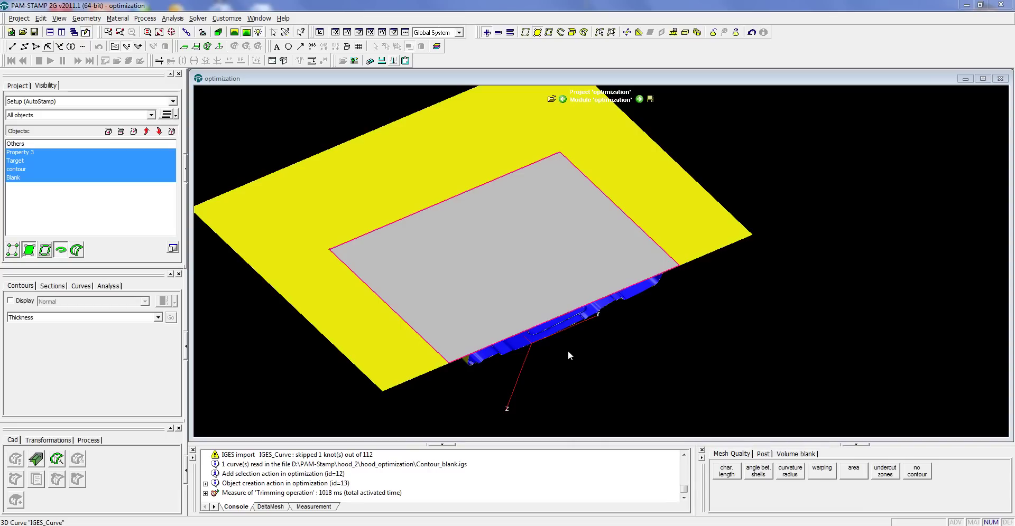
pyautogui.moveTo(540, 344); pyautogui.dragTo(669, 348, button='middle')
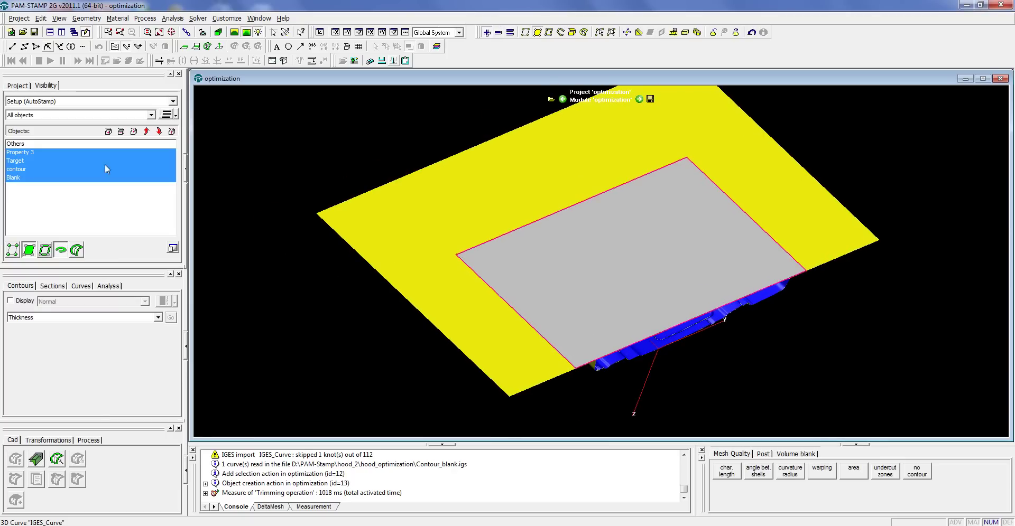
pyautogui.click(28, 154)
pyautogui.moveTo(485, 281); pyautogui.dragTo(533, 338, button='middle')
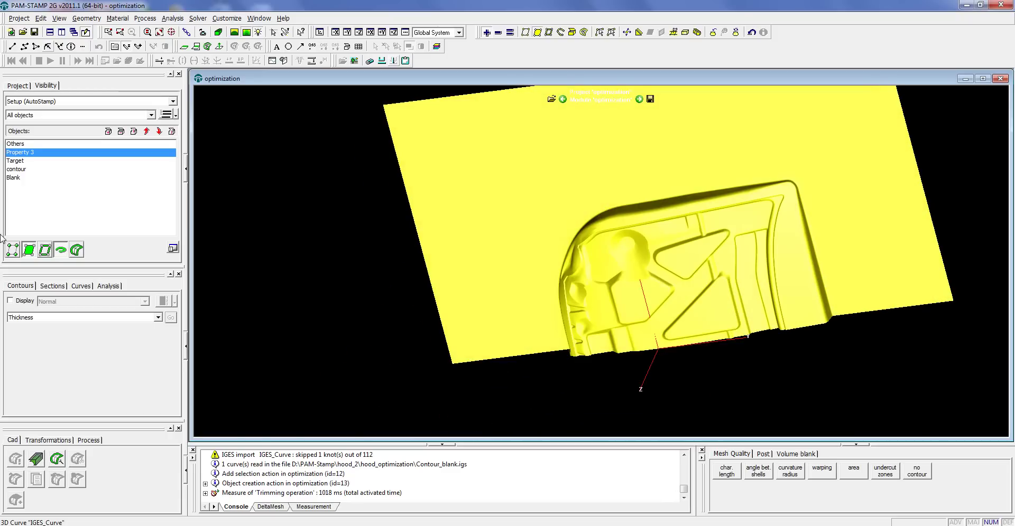
pyautogui.rightClick(20, 153)
pyautogui.click(43, 159)
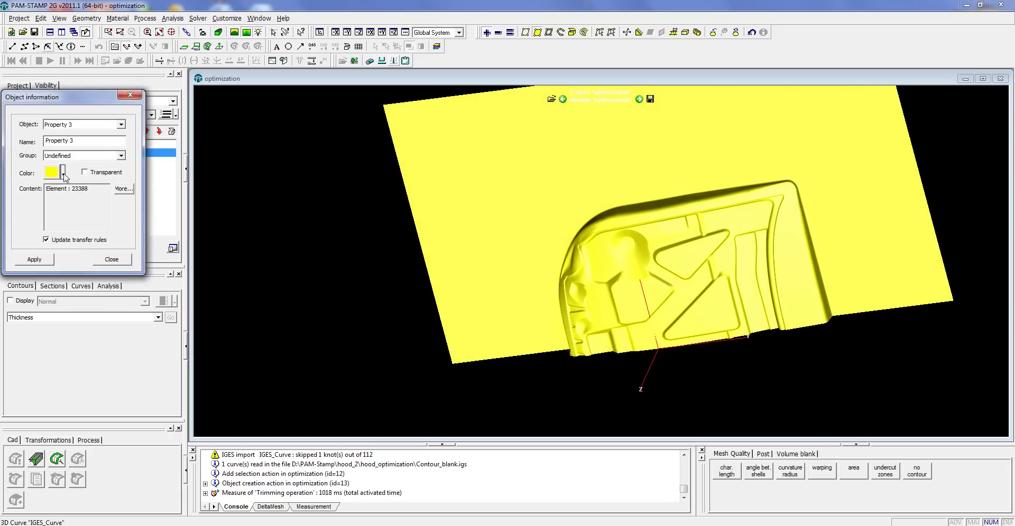
pyautogui.click(63, 173)
pyautogui.click(104, 317)
pyautogui.click(39, 263)
pyautogui.click(112, 260)
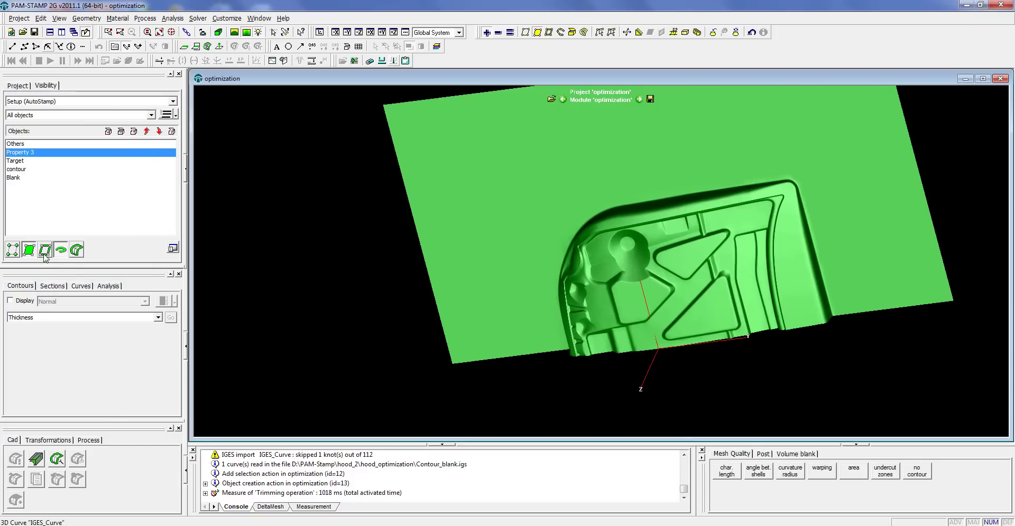
# Step: Add the formed hood elements of Property 3, without the flat surrounding surface, to a new object named punch_source and clear the selection
pyautogui.click(44, 253)
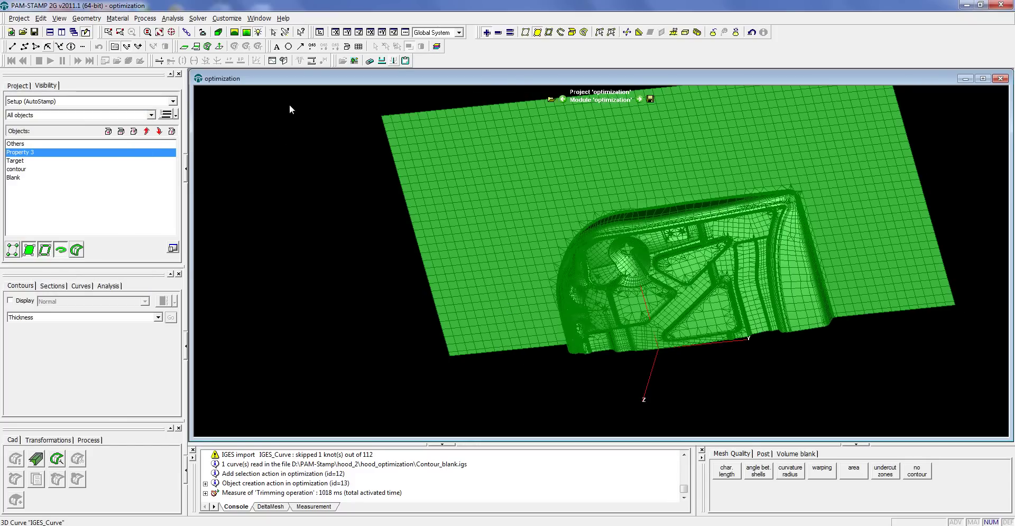
pyautogui.press('y')
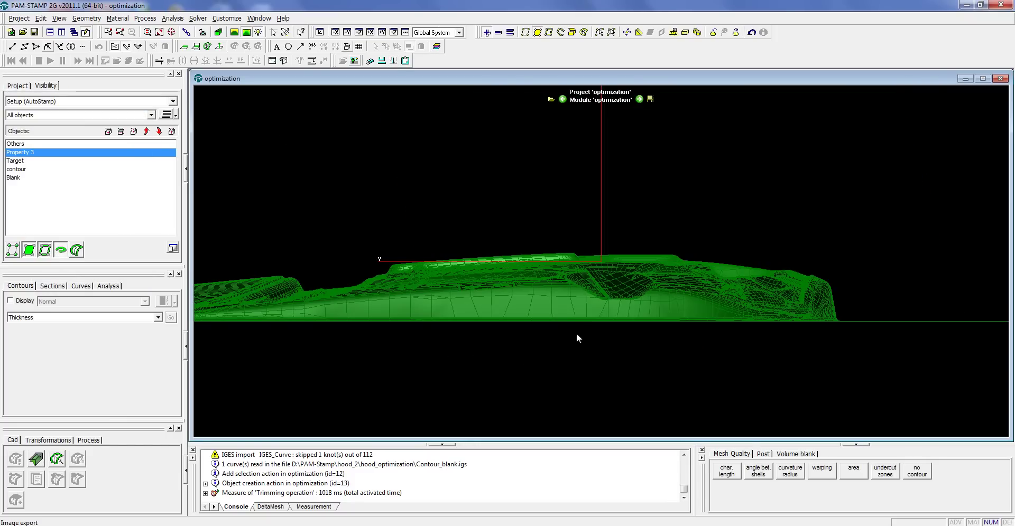
pyautogui.press('x')
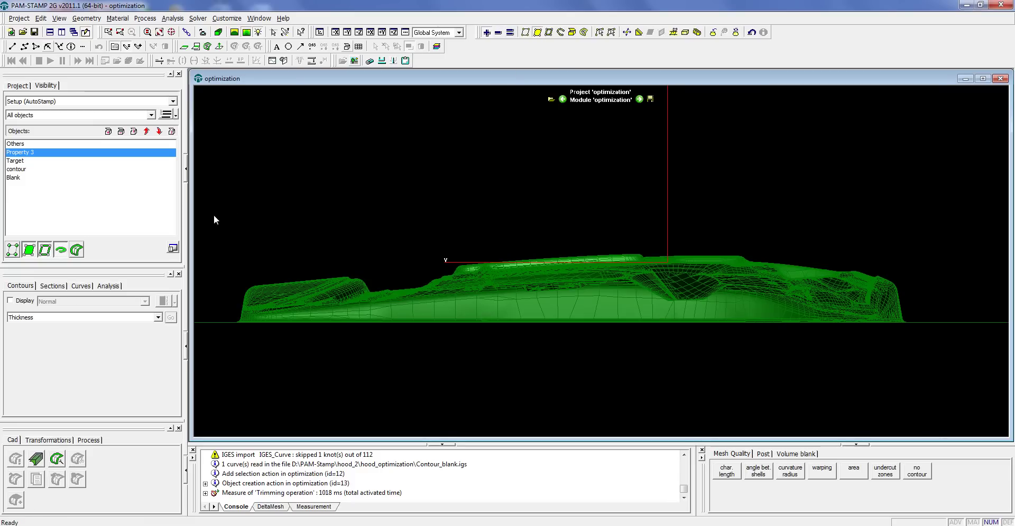
pyautogui.scroll(3, 360, 238)
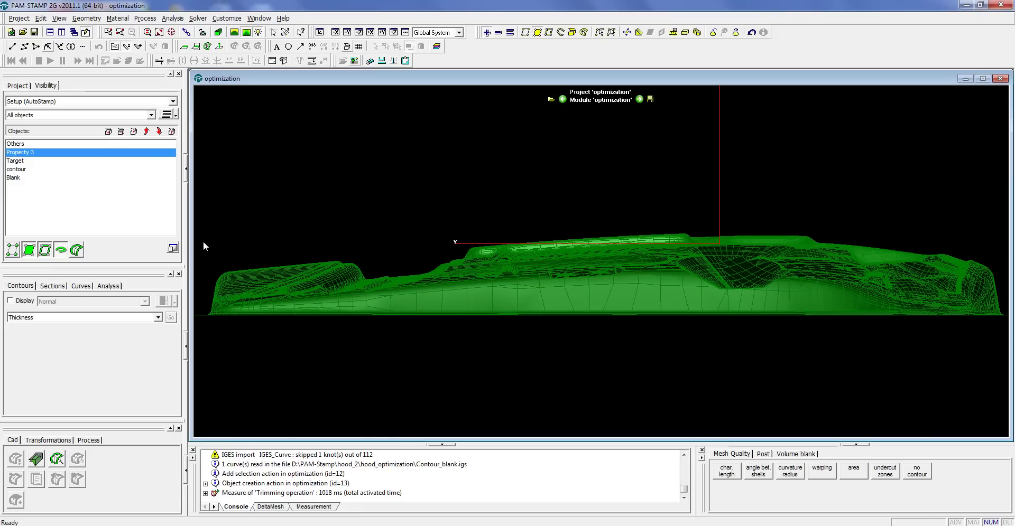
pyautogui.moveTo(200, 228); pyautogui.dragTo(1011, 321)
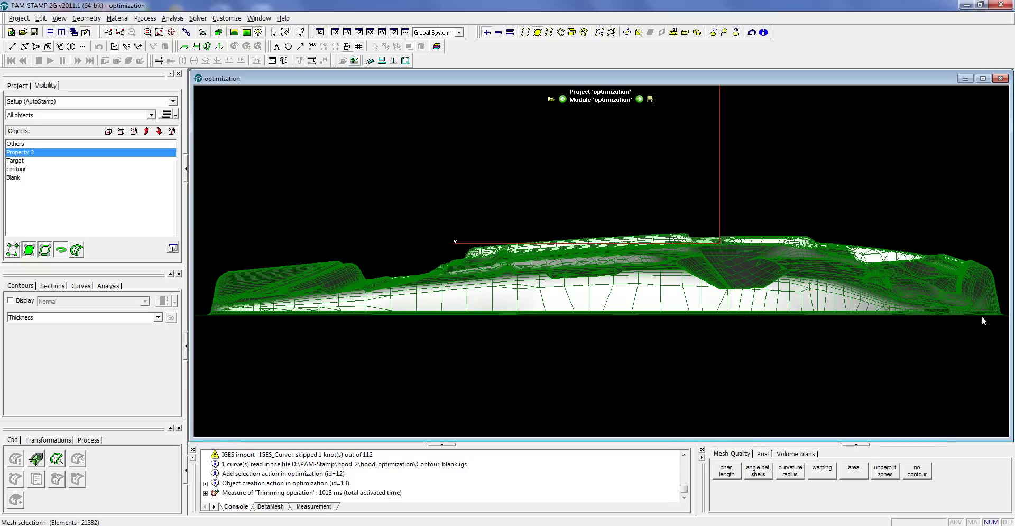
pyautogui.moveTo(965, 319); pyautogui.dragTo(651, 280, button='middle')
pyautogui.rightClick(886, 168)
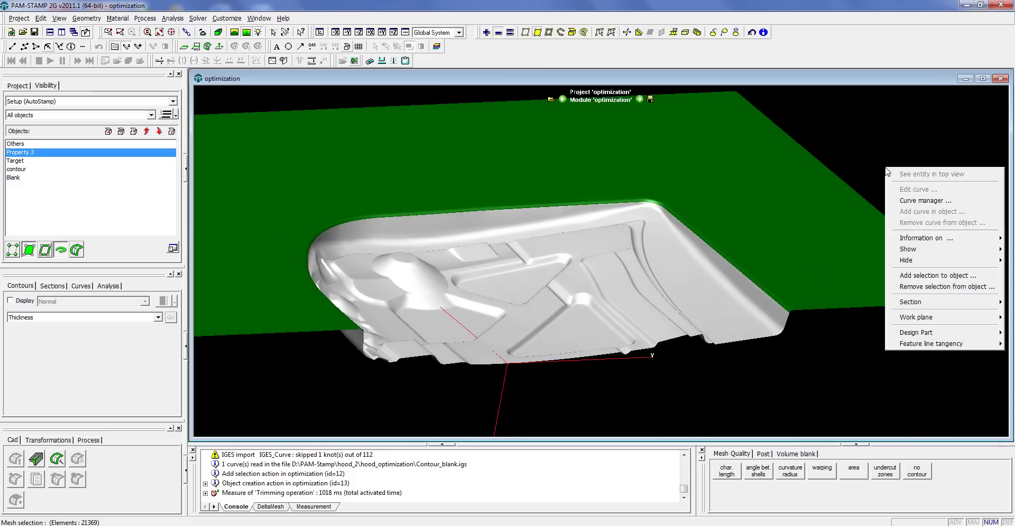
pyautogui.click(897, 280)
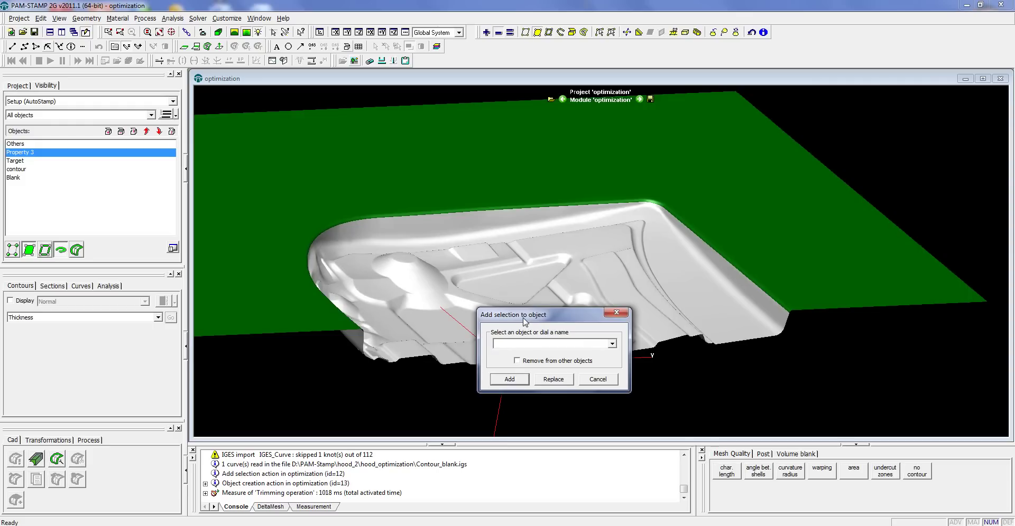
pyautogui.moveTo(525, 321); pyautogui.dragTo(564, 291)
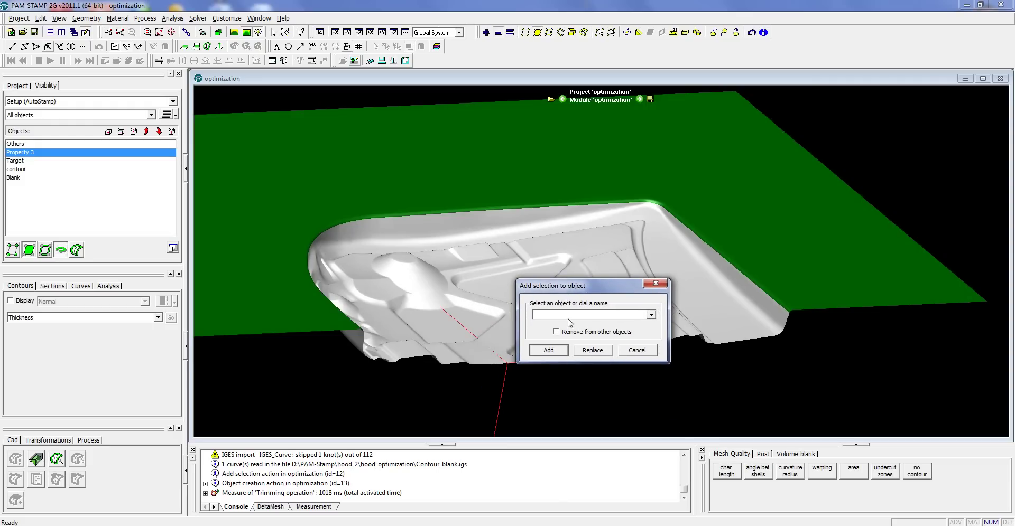
pyautogui.write('punch_source')
pyautogui.click(549, 351)
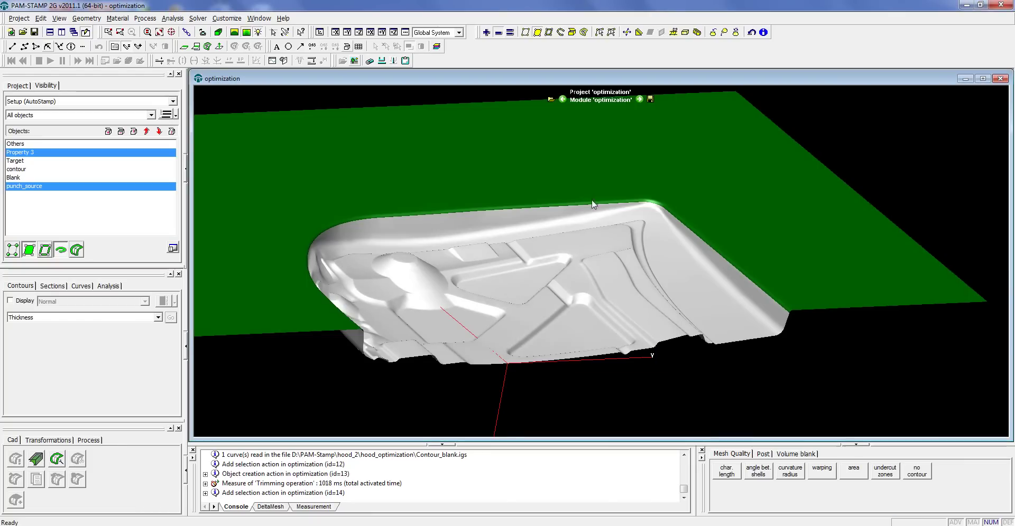
pyautogui.moveTo(585, 273); pyautogui.dragTo(537, 282, button='middle')
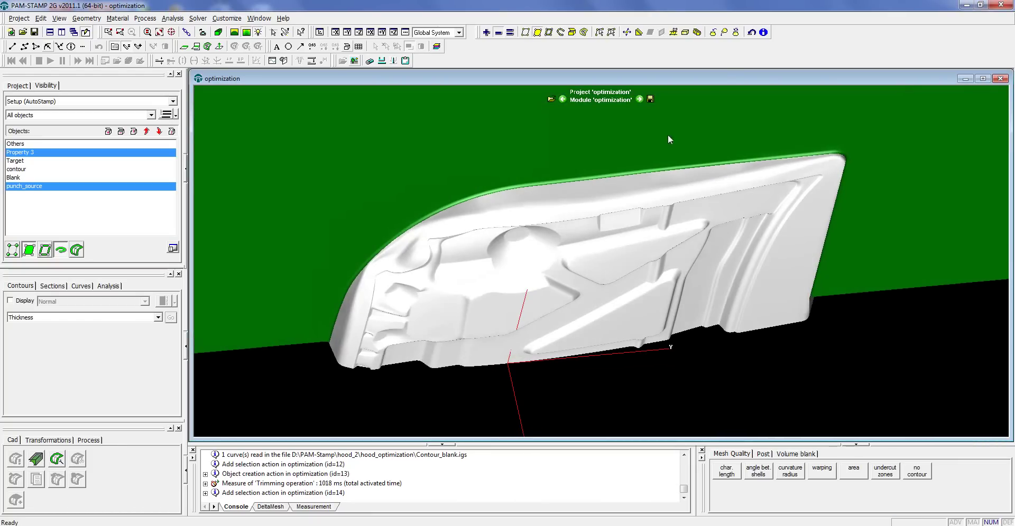
pyautogui.click(725, 33)
pyautogui.moveTo(642, 135); pyautogui.dragTo(333, 315, button='middle')
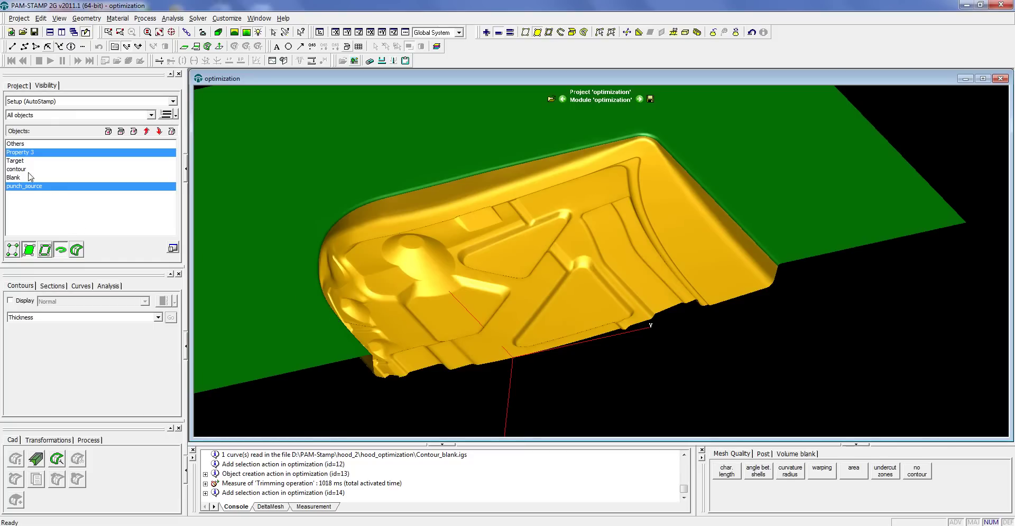
# Step: Add the flat elements of Property 3 surrounding the hood shape to a new object named blankholder_Source
pyautogui.click(393, 33)
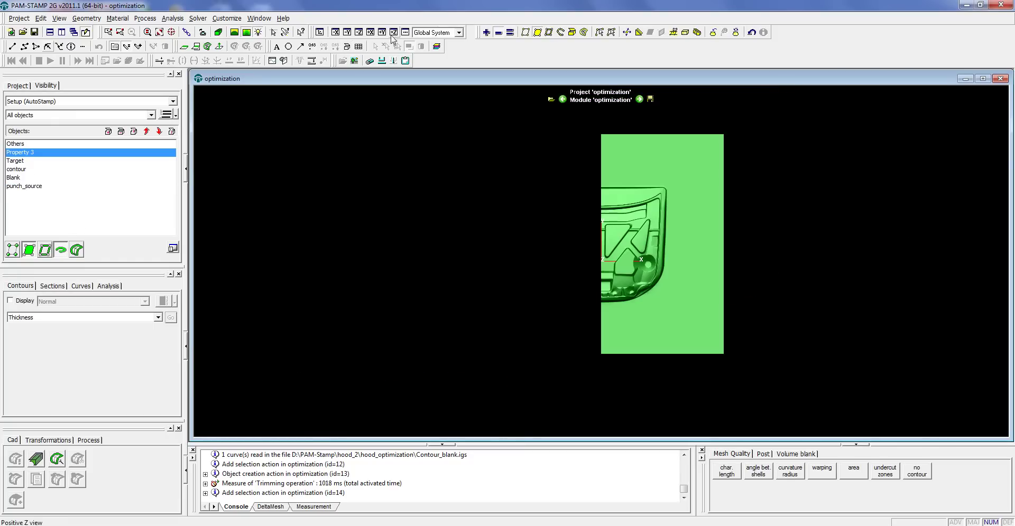
pyautogui.scroll(3, 562, 252)
pyautogui.moveTo(592, 251); pyautogui.dragTo(531, 306, button='middle')
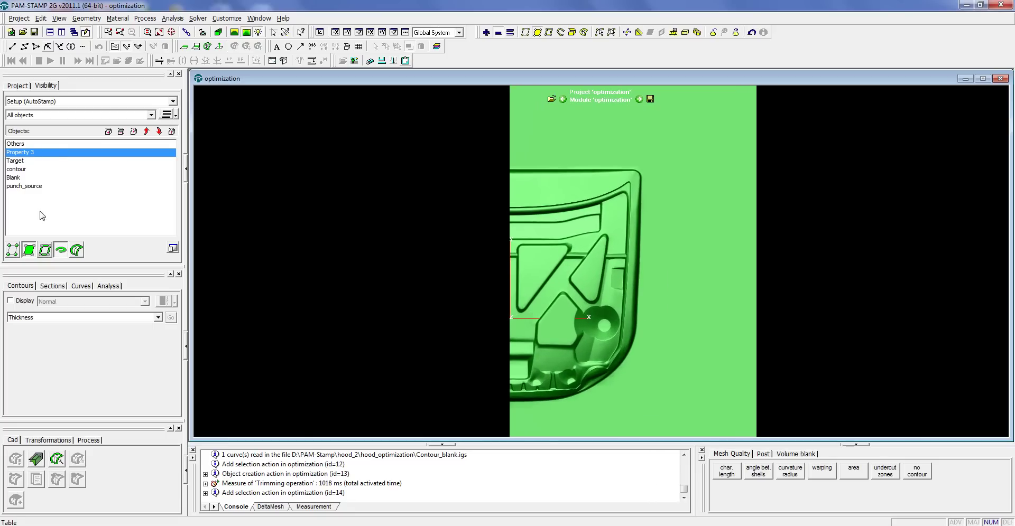
pyautogui.click(45, 251)
pyautogui.moveTo(468, 235); pyautogui.dragTo(477, 68, button='right')
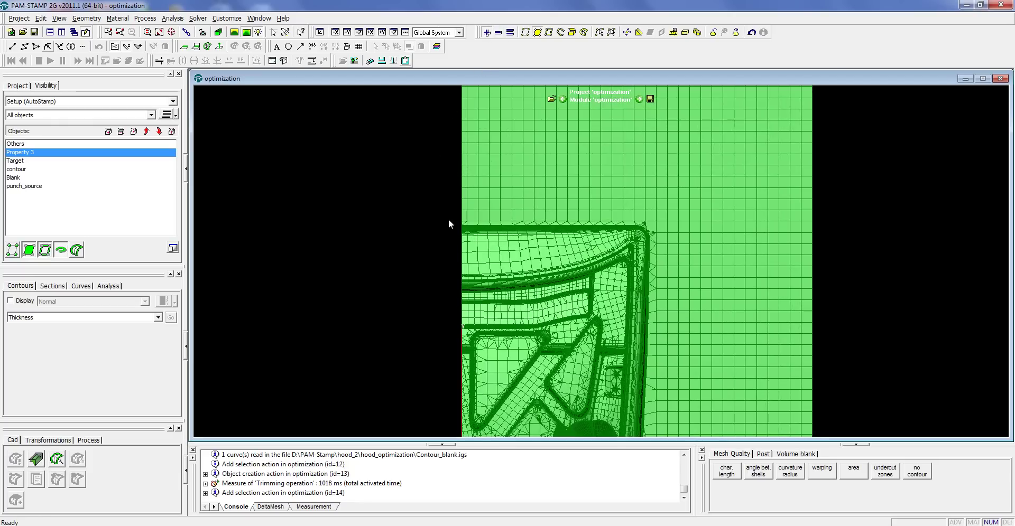
pyautogui.moveTo(453, 221); pyautogui.dragTo(612, 284, button='right')
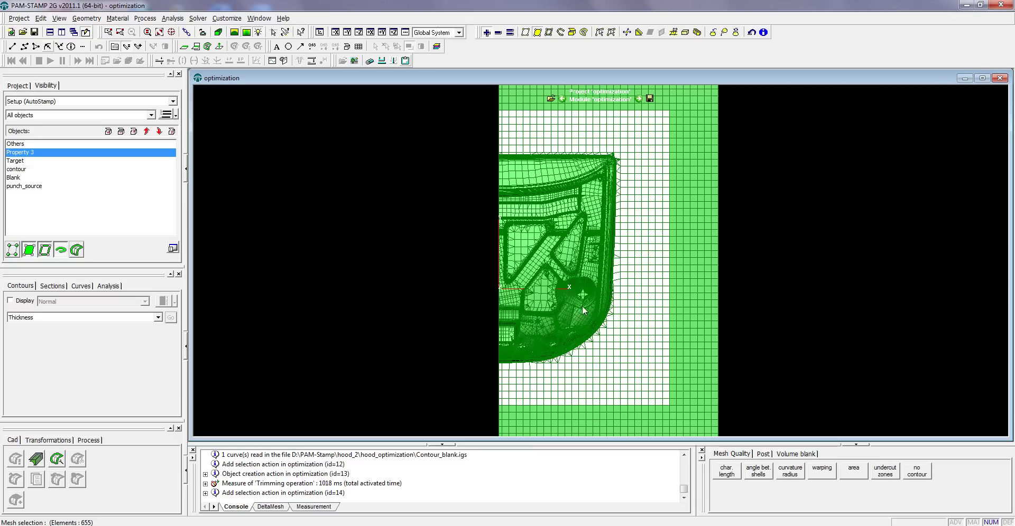
pyautogui.rightClick(798, 235)
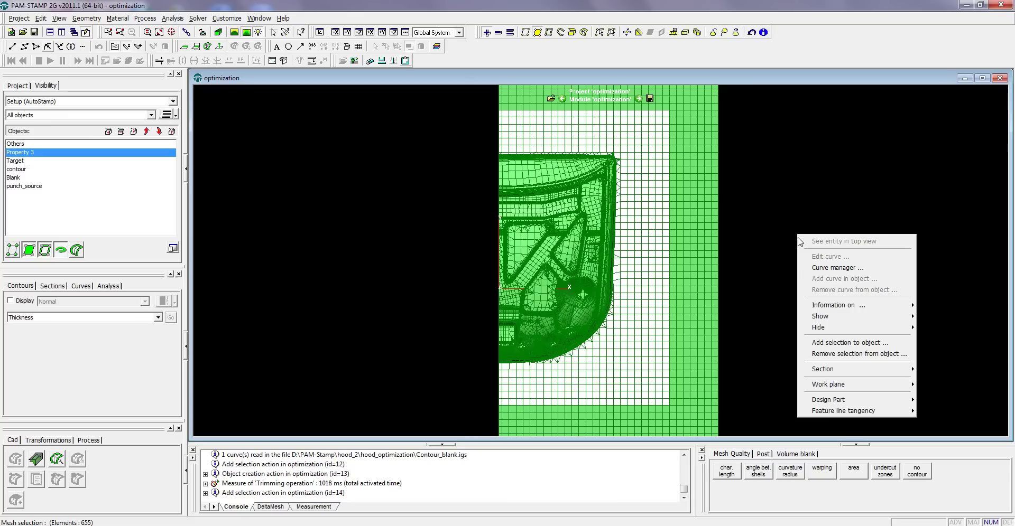
pyautogui.click(859, 345)
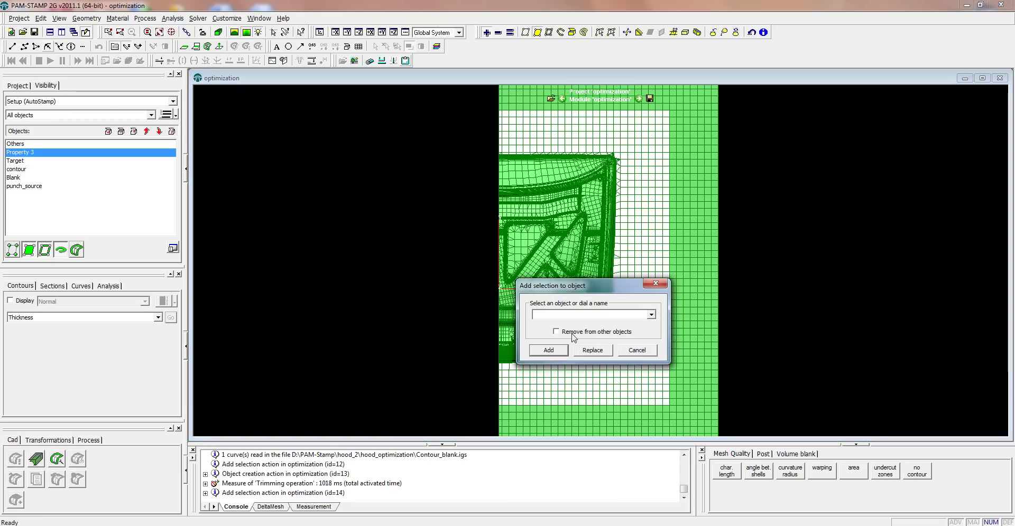
pyautogui.write('blankholder_Source')
pyautogui.click(549, 351)
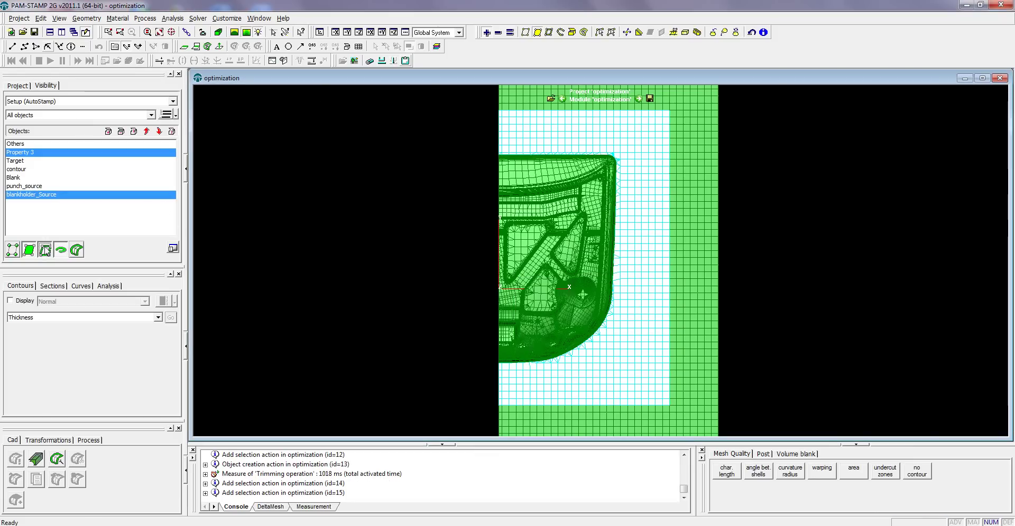
# Step: Hide the element edges and show only the punch_source and blankholder_Source objects in a tilted view
pyautogui.click(45, 248)
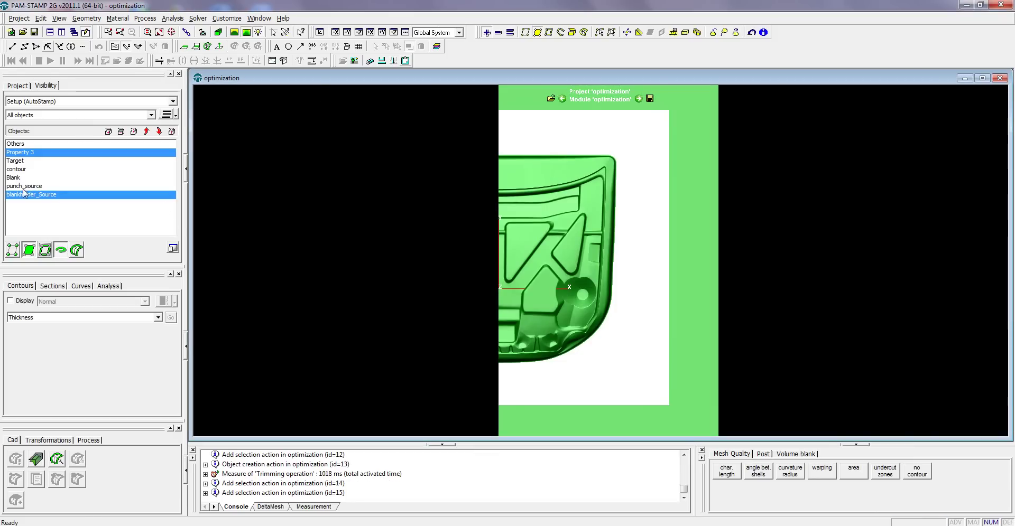
pyautogui.keyDown('ctrl'); pyautogui.click(23, 188); pyautogui.keyUp('ctrl')
pyautogui.keyDown('ctrl'); pyautogui.click(20, 152); pyautogui.keyUp('ctrl')
pyautogui.moveTo(433, 249); pyautogui.dragTo(483, 345)
pyautogui.moveTo(589, 244); pyautogui.dragTo(244, 209)
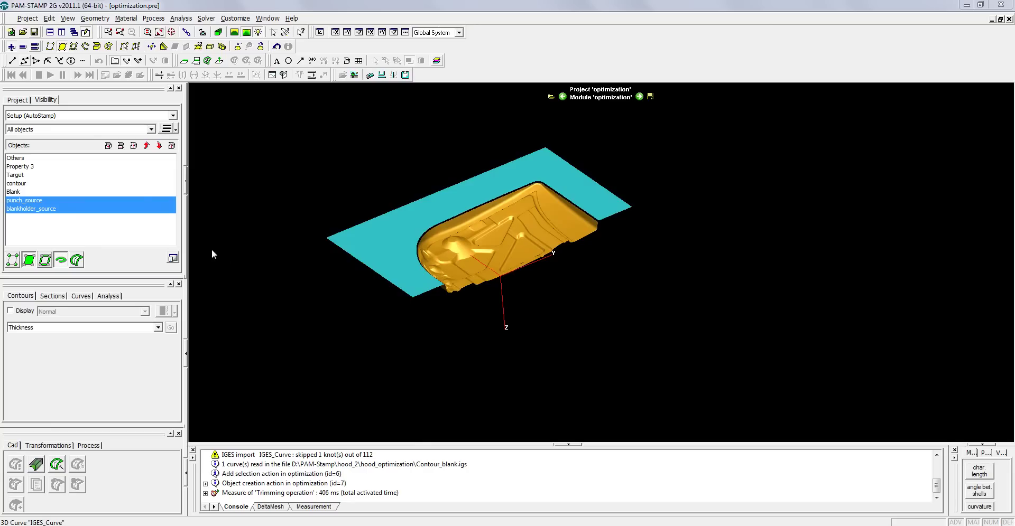
# Step: Create a new Coordinate System object named local frame
pyautogui.click(108, 146)
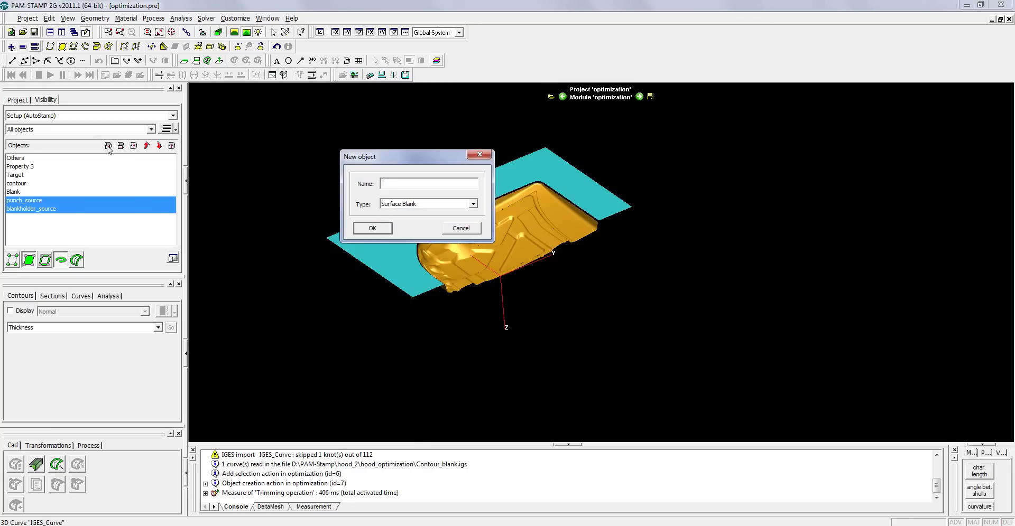
pyautogui.click(473, 205)
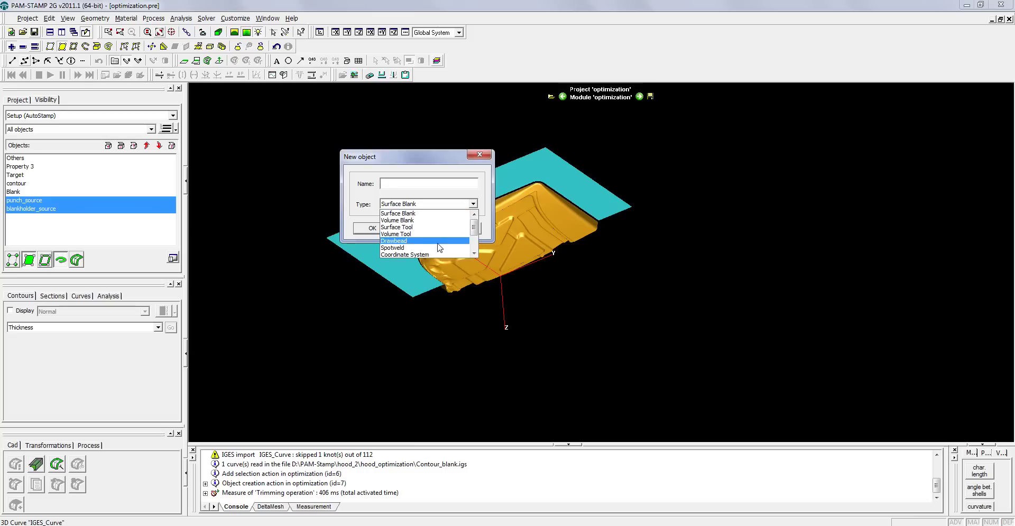
pyautogui.click(426, 255)
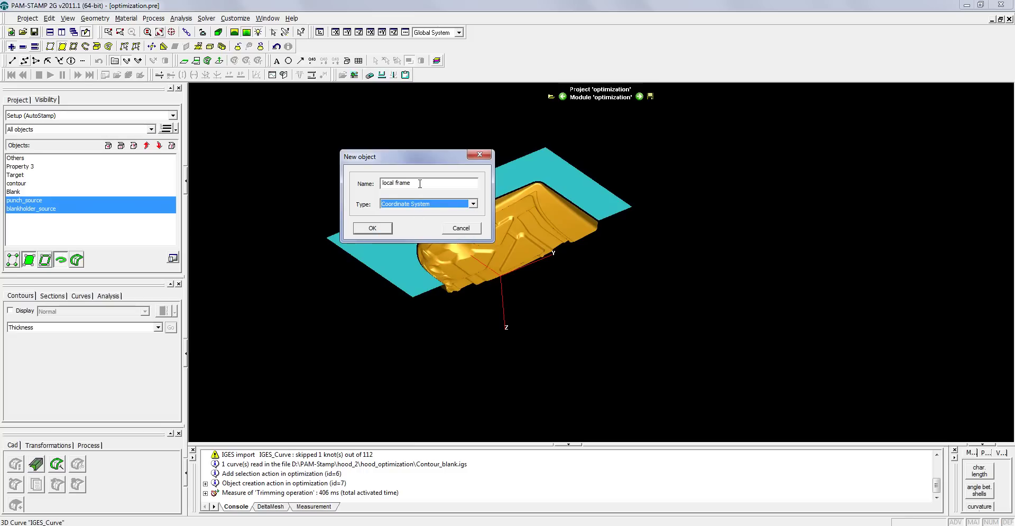
pyautogui.click(382, 229)
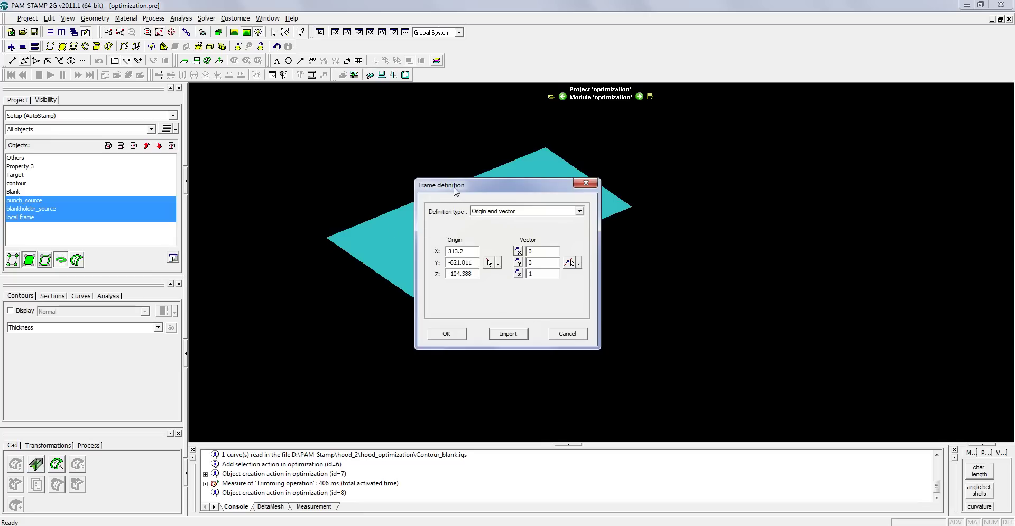
# Step: Define the local frame by frame and angle from the Global System, rotating it about Y so its Z axis is reversed
pyautogui.moveTo(458, 191); pyautogui.dragTo(686, 221)
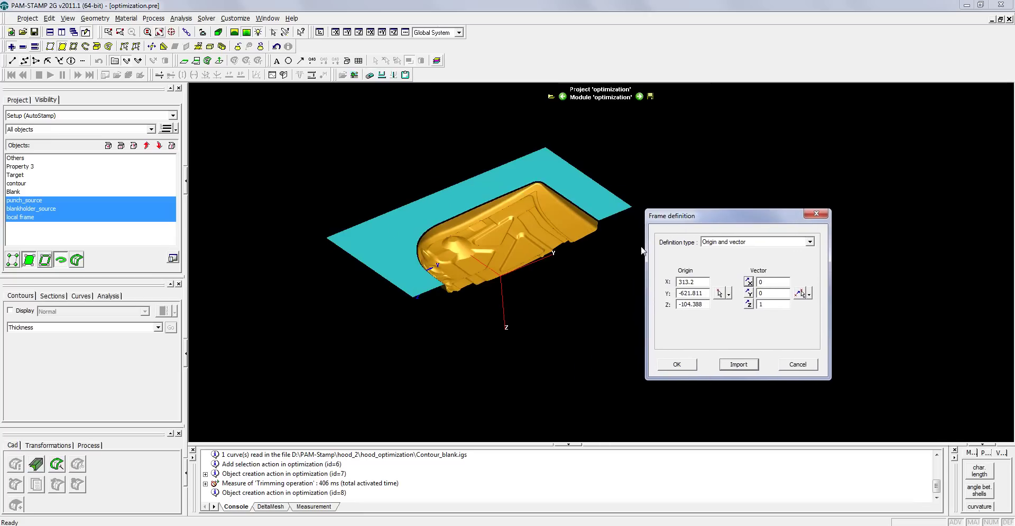
pyautogui.click(811, 243)
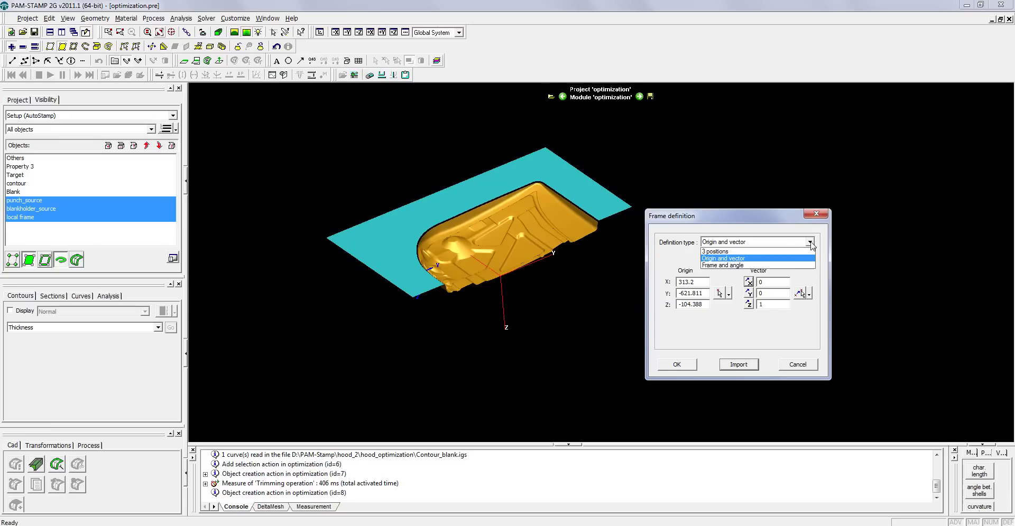
pyautogui.click(764, 266)
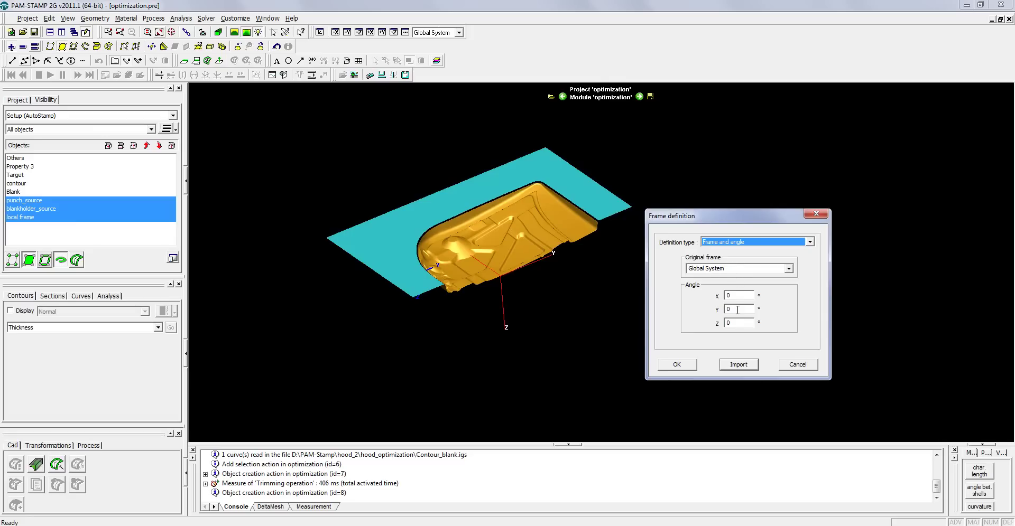
pyautogui.moveTo(738, 308); pyautogui.dragTo(712, 309)
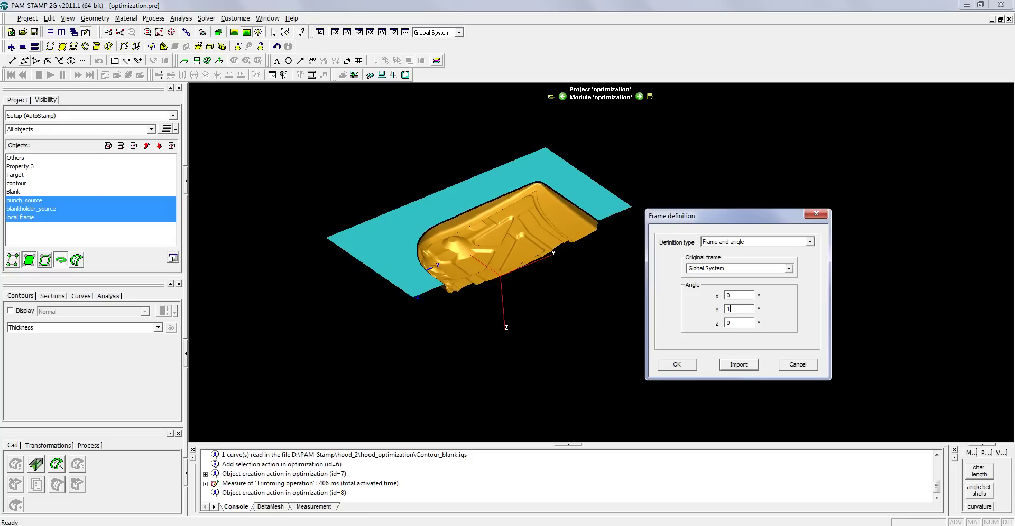
pyautogui.click(676, 365)
pyautogui.moveTo(548, 326); pyautogui.dragTo(459, 278, button='middle')
pyautogui.moveTo(470, 312); pyautogui.dragTo(458, 366, button='middle')
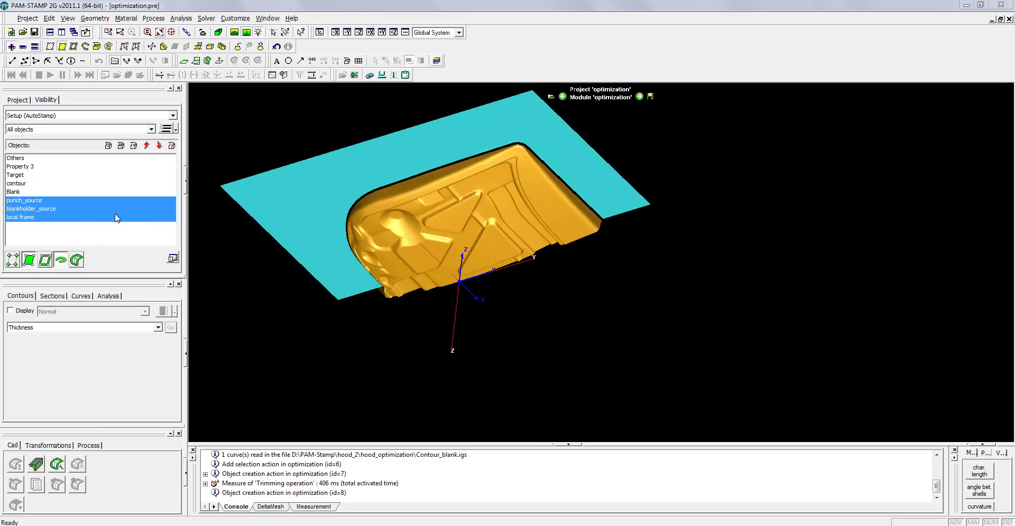
# Step: Assign the punch_source object to the Punch source group
pyautogui.rightClick(38, 204)
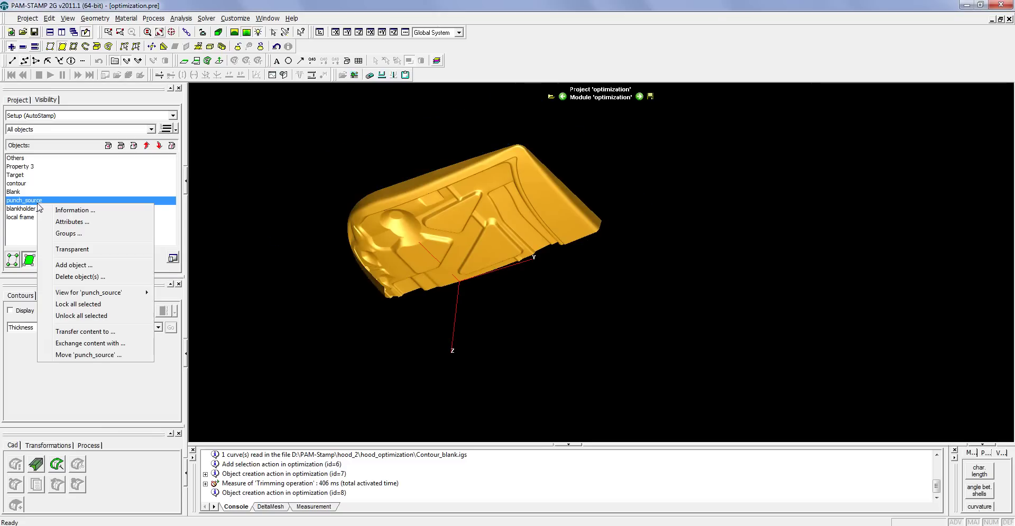
pyautogui.click(55, 211)
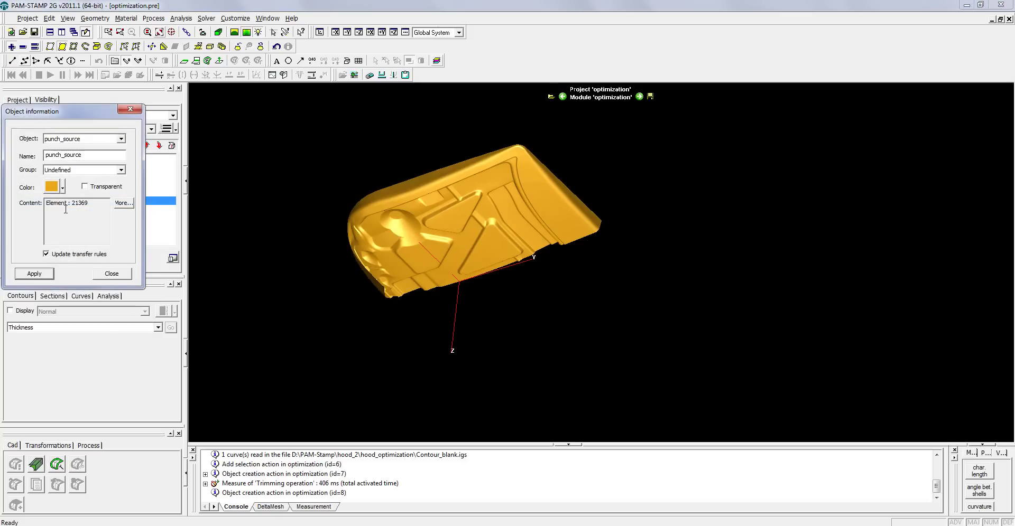
pyautogui.click(121, 170)
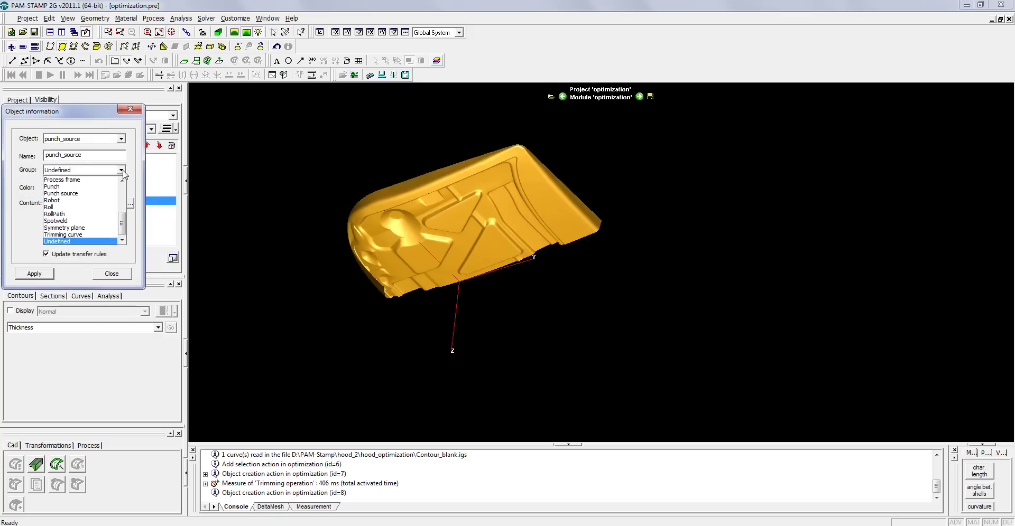
pyautogui.click(98, 194)
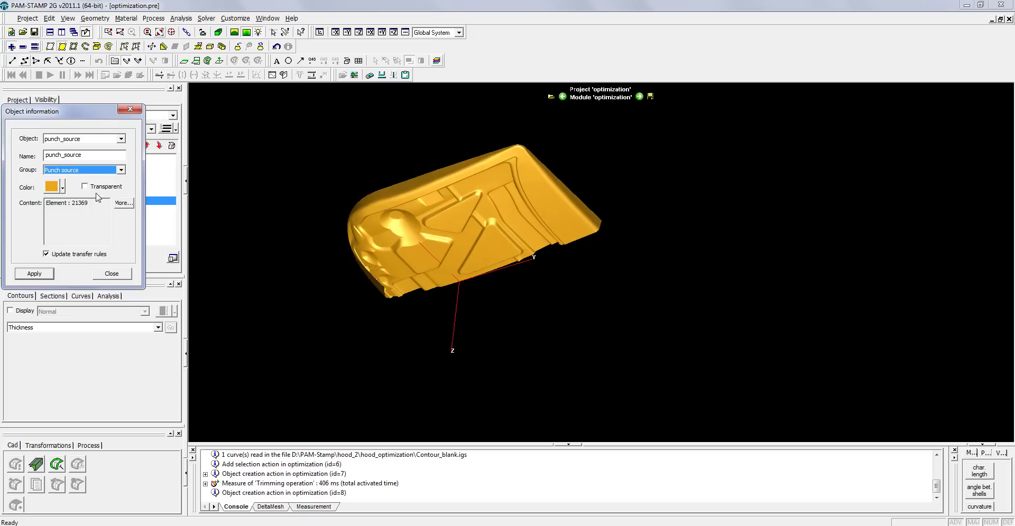
pyautogui.click(44, 274)
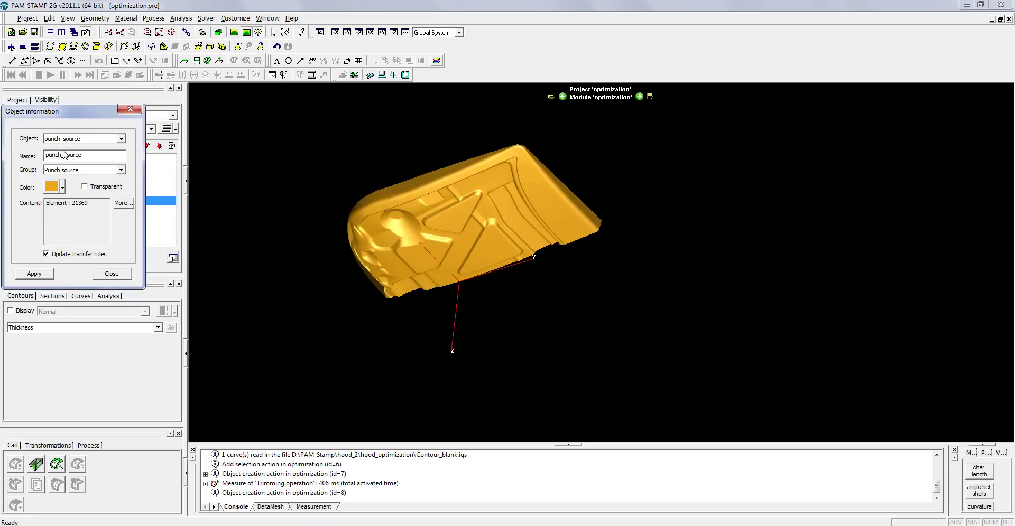
# Step: Assign the blankholder_source object to the Blankholder source group
pyautogui.click(122, 139)
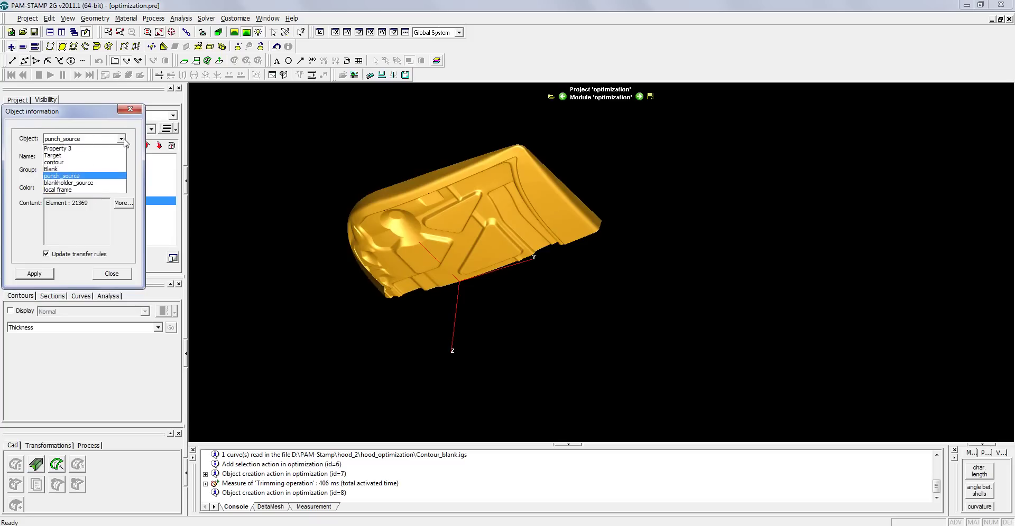
pyautogui.click(99, 183)
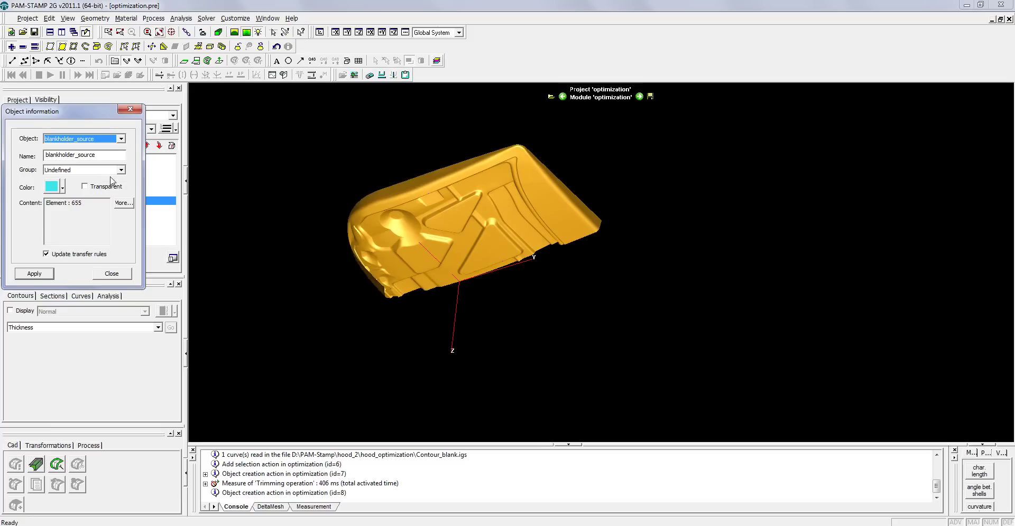
pyautogui.click(121, 170)
pyautogui.moveTo(122, 225); pyautogui.dragTo(122, 198)
pyautogui.click(103, 200)
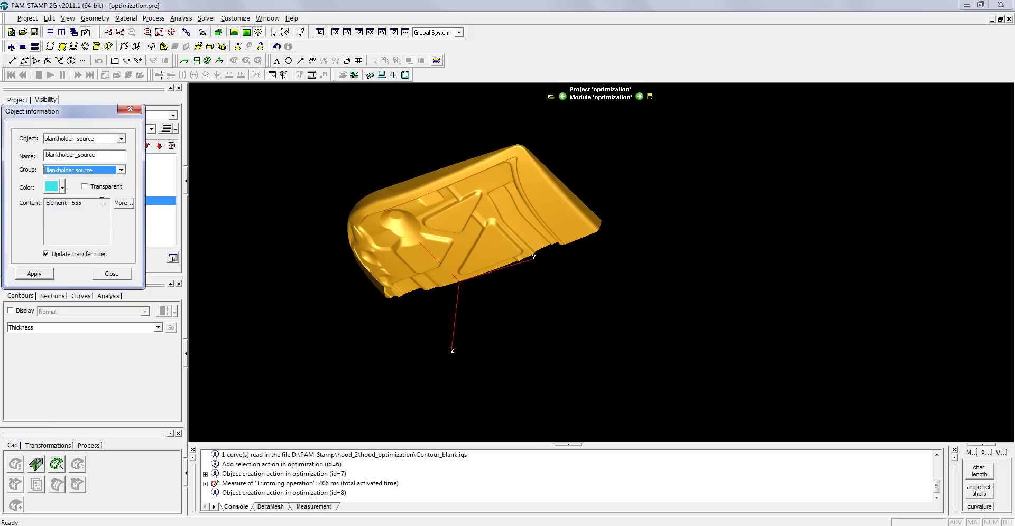
pyautogui.click(41, 275)
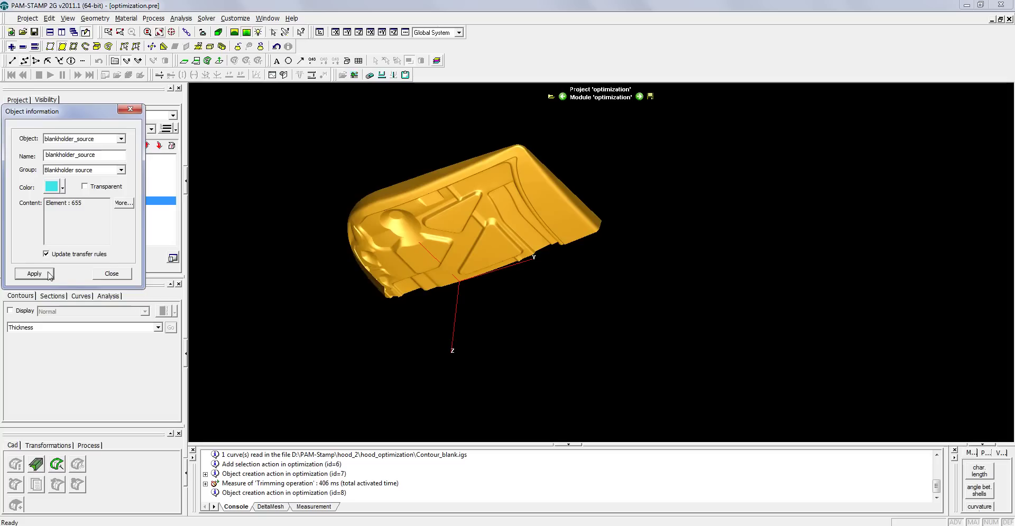
pyautogui.click(112, 274)
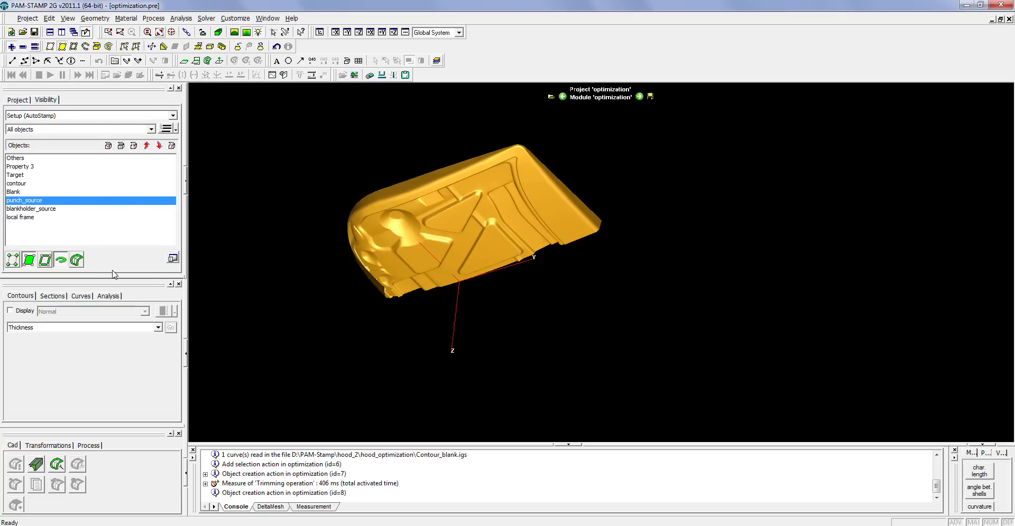
# Step: Set up Tools building for both source objects with the die-to-punch direction along Z of local frame and a punch gap of 0.15
pyautogui.keyDown('ctrl'); pyautogui.click(87, 209); pyautogui.keyUp('ctrl')
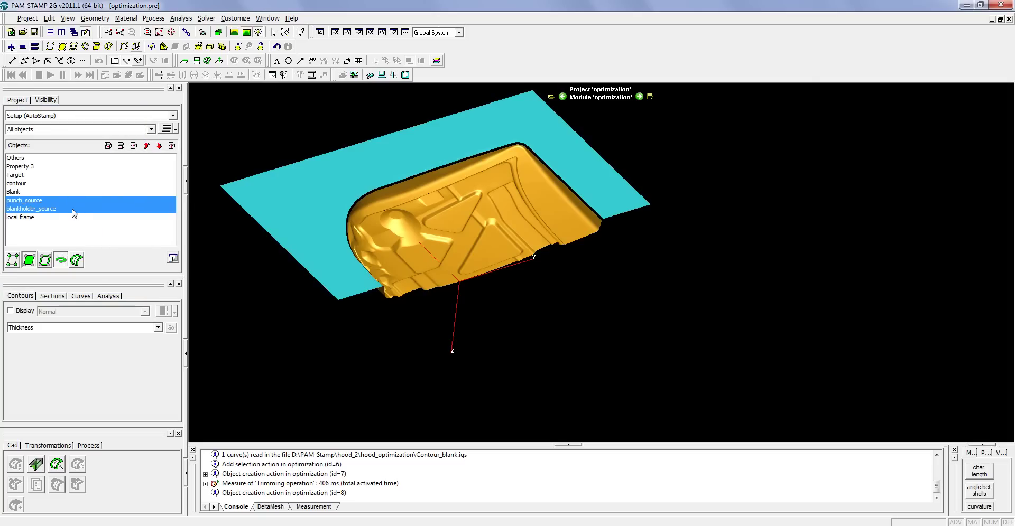
pyautogui.click(154, 19)
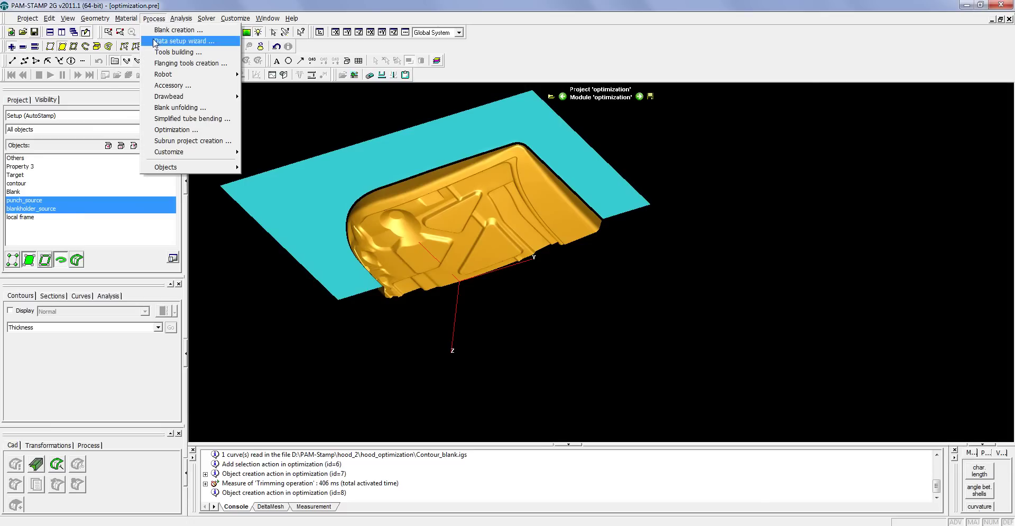
pyautogui.click(157, 52)
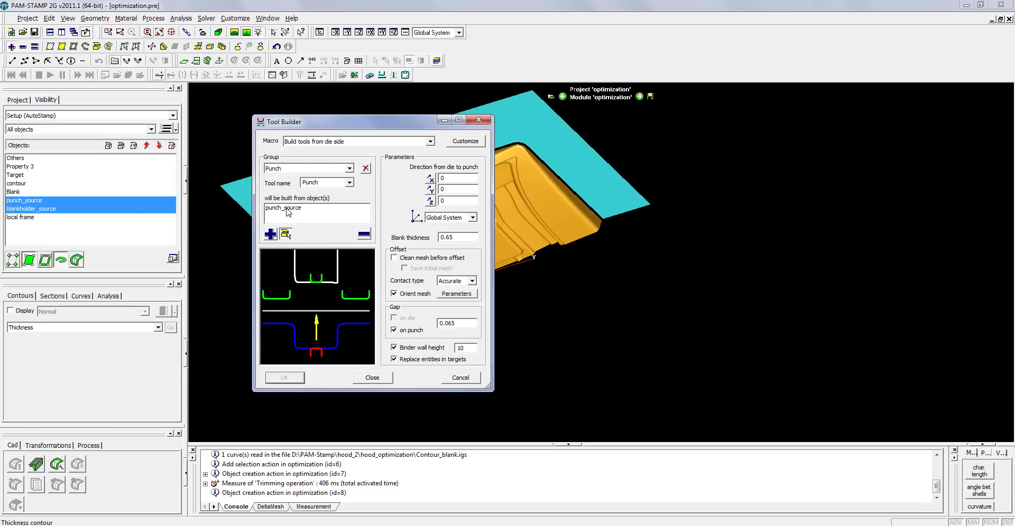
pyautogui.click(430, 202)
pyautogui.click(472, 218)
pyautogui.click(468, 234)
pyautogui.doubleClick(458, 323)
pyautogui.write('0.15')
# Step: Check the Blank holder group's source object and build the Punch and Blank holder tools from the die side
pyautogui.click(349, 183)
pyautogui.click(350, 182)
pyautogui.click(350, 168)
pyautogui.click(338, 185)
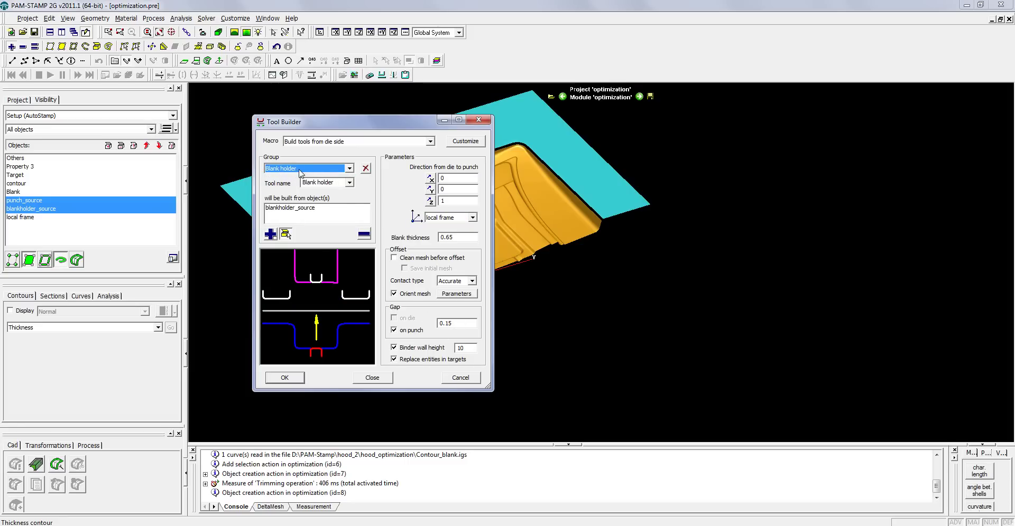
pyautogui.click(293, 212)
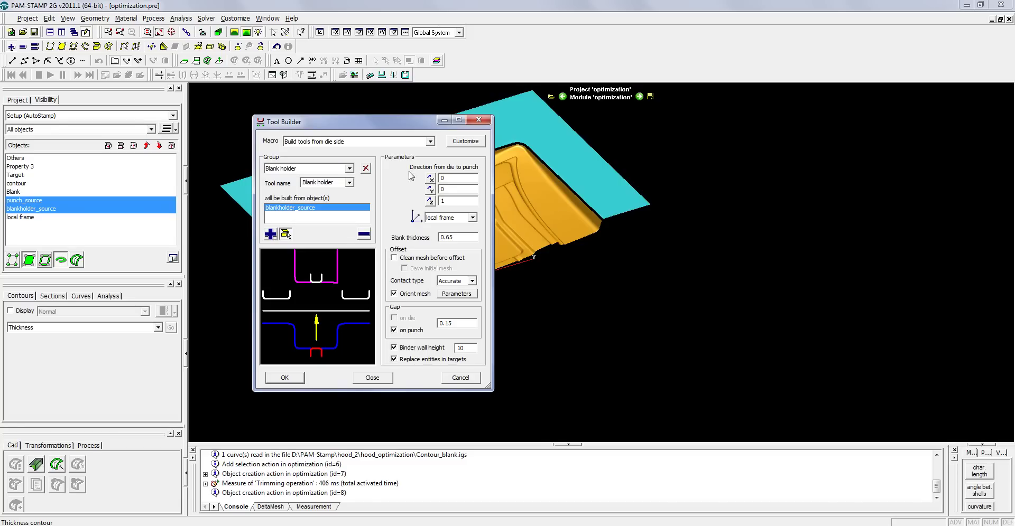
pyautogui.click(285, 379)
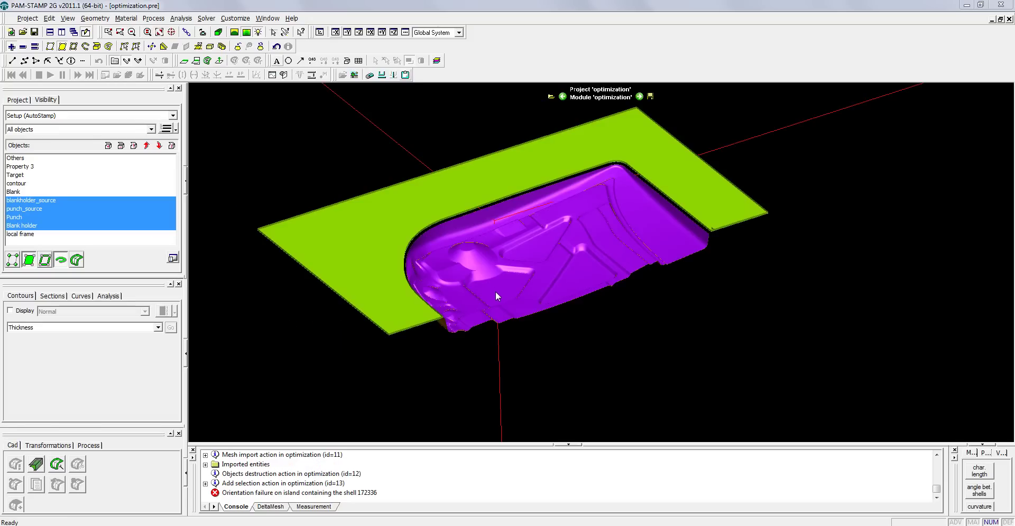
pyautogui.moveTo(493, 320); pyautogui.dragTo(584, 407, button='middle')
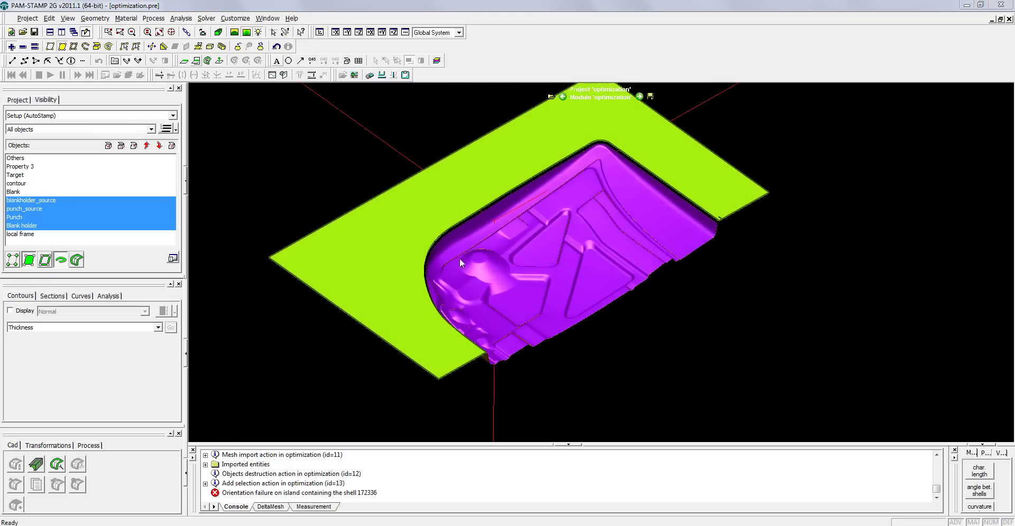
# Step: Create a new Plane object named symmetry plane
pyautogui.click(109, 146)
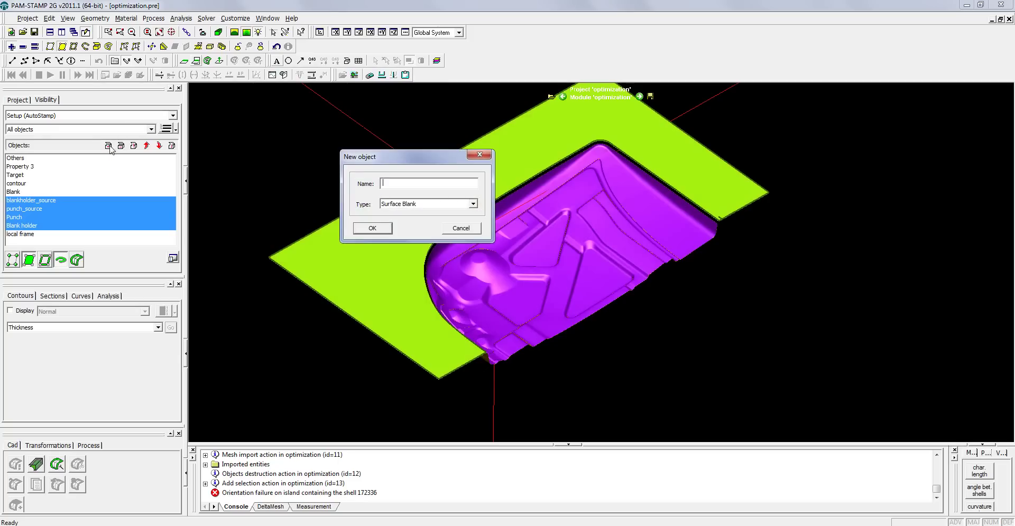
pyautogui.click(473, 204)
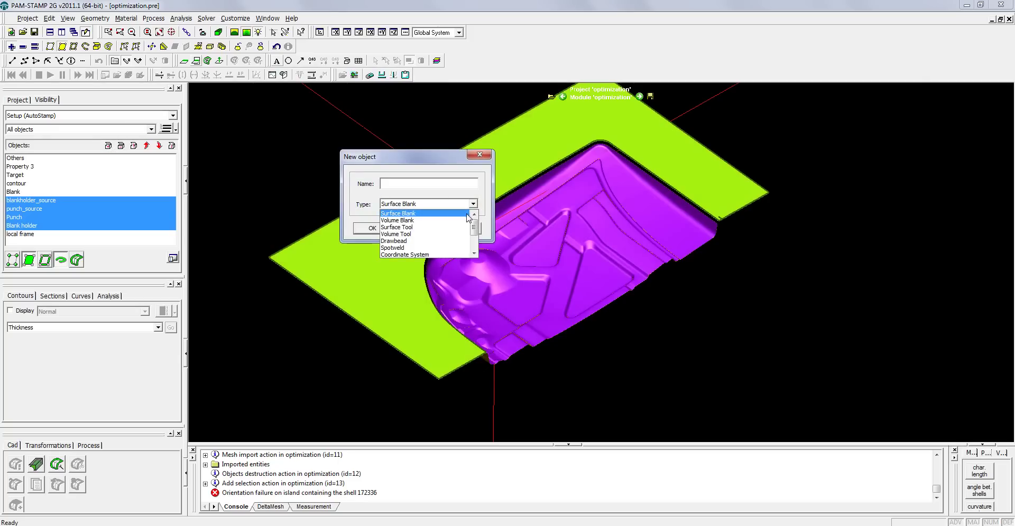
pyautogui.scroll(-1, 473, 233)
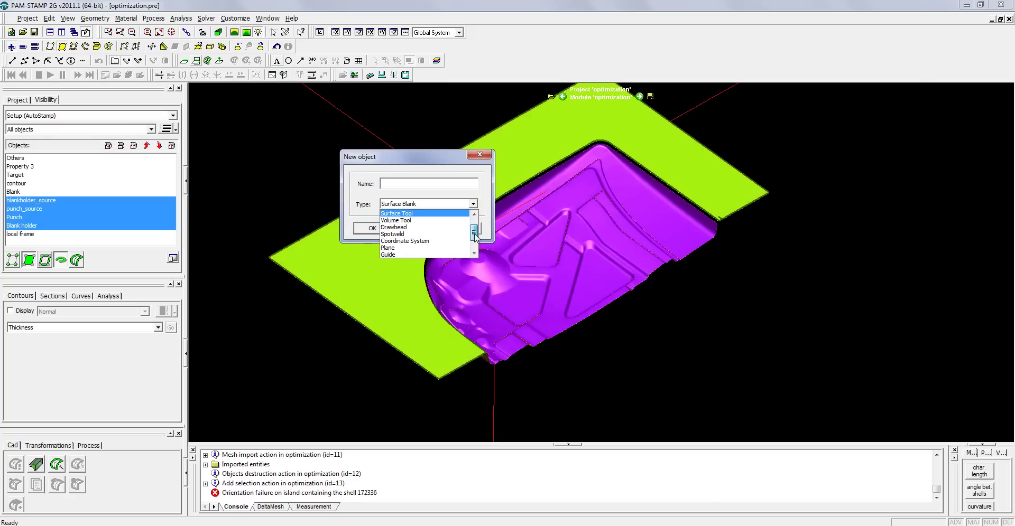
pyautogui.click(413, 248)
pyautogui.write('symmetry plane')
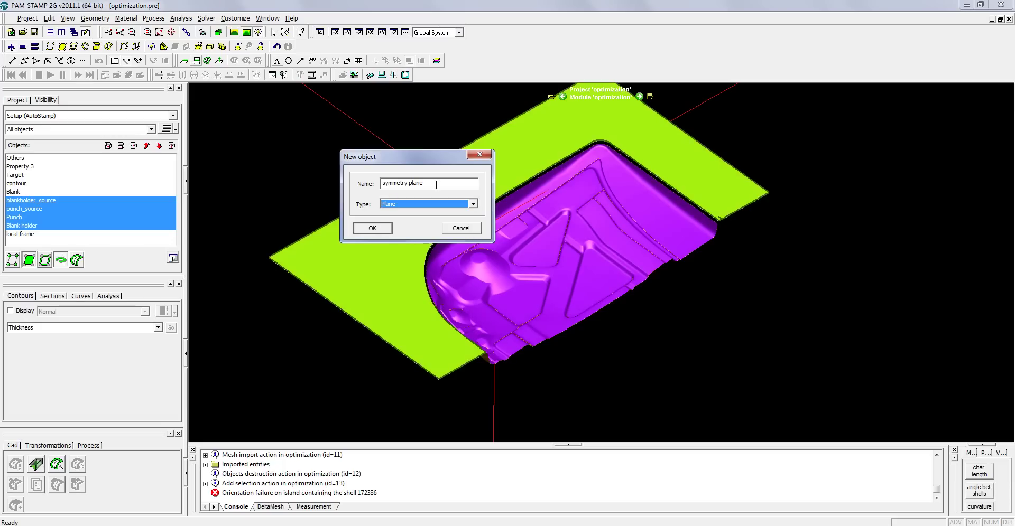
pyautogui.click(443, 185)
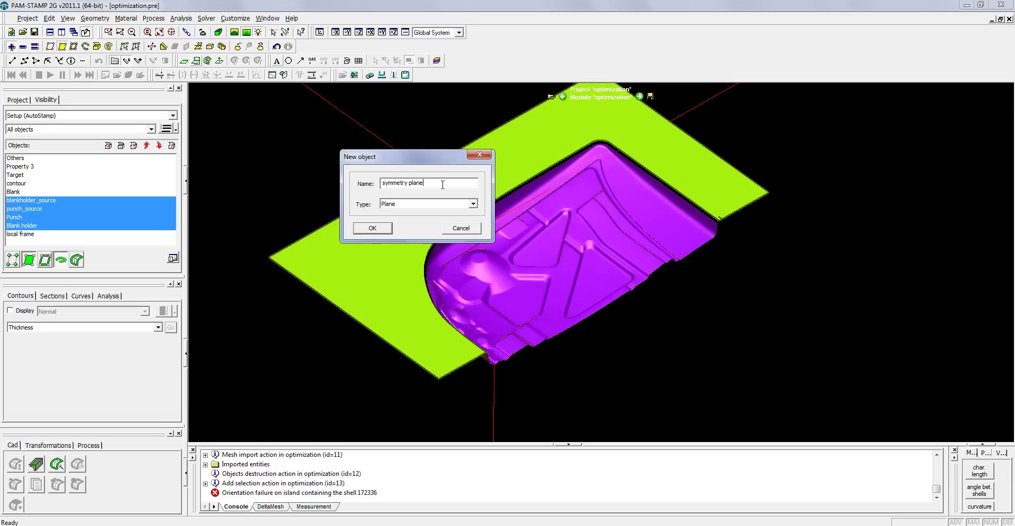
pyautogui.click(372, 228)
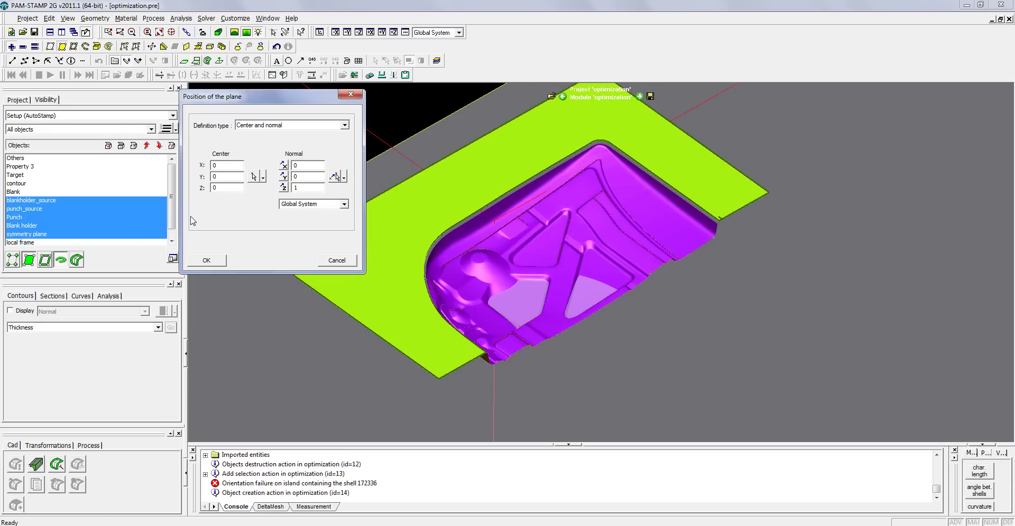
# Step: Set the symmetry plane's center on a single node along the straight cut edge of the half hood
pyautogui.moveTo(515, 252); pyautogui.dragTo(677, 190, button='middle')
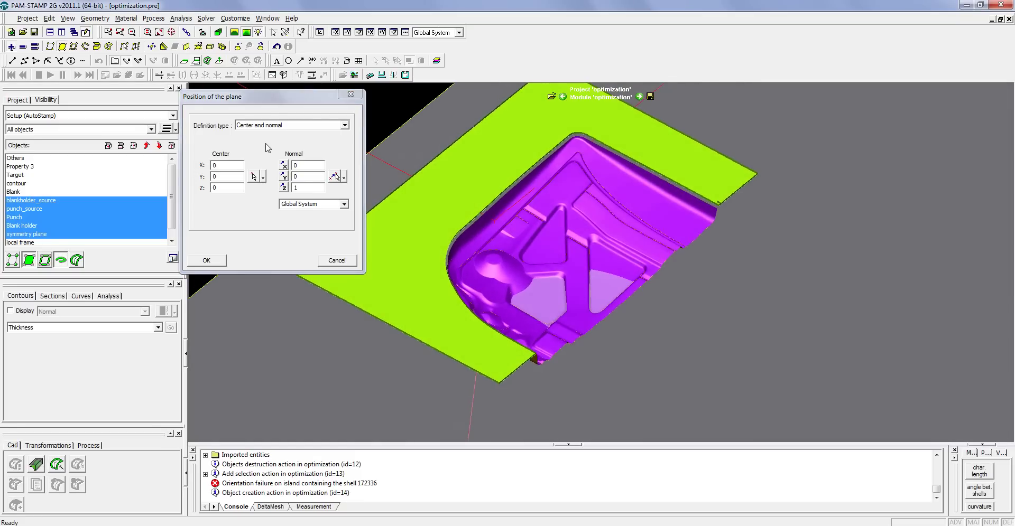
pyautogui.click(264, 179)
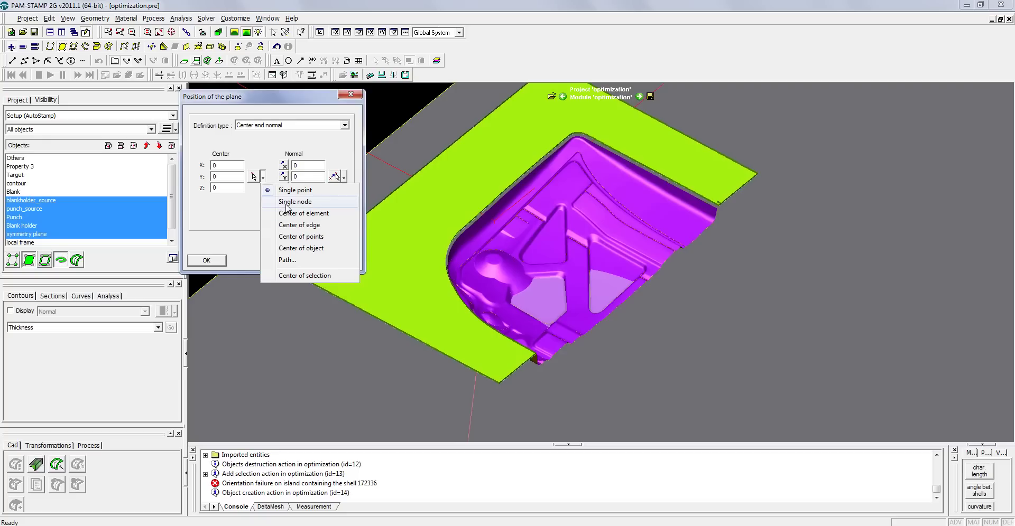
pyautogui.click(287, 202)
pyautogui.scroll(5, 616, 353)
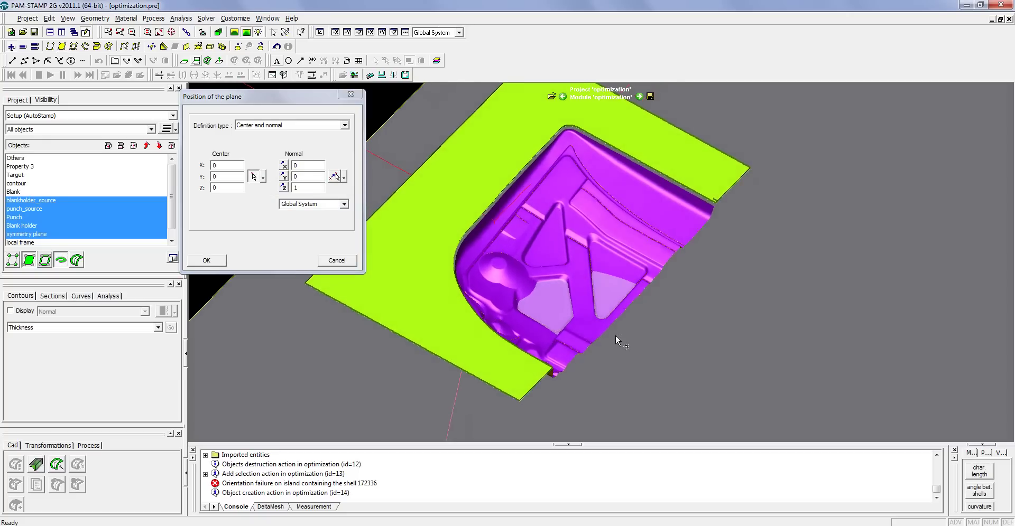
pyautogui.scroll(3, 659, 390)
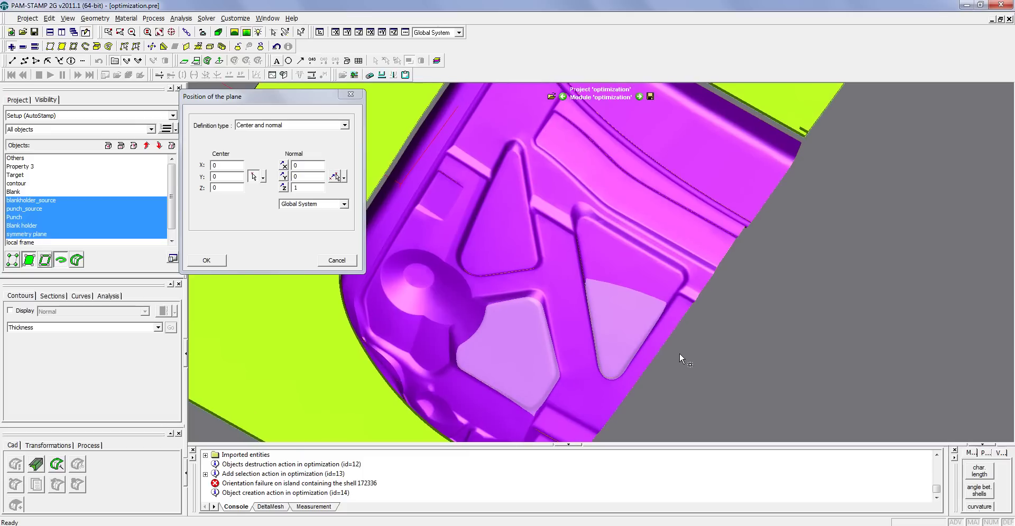
pyautogui.click(672, 332)
# Step: Orient the symmetry plane's normal along the global X axis and accept its position
pyautogui.click(286, 178)
pyautogui.moveTo(426, 365); pyautogui.dragTo(346, 151)
pyautogui.click(283, 166)
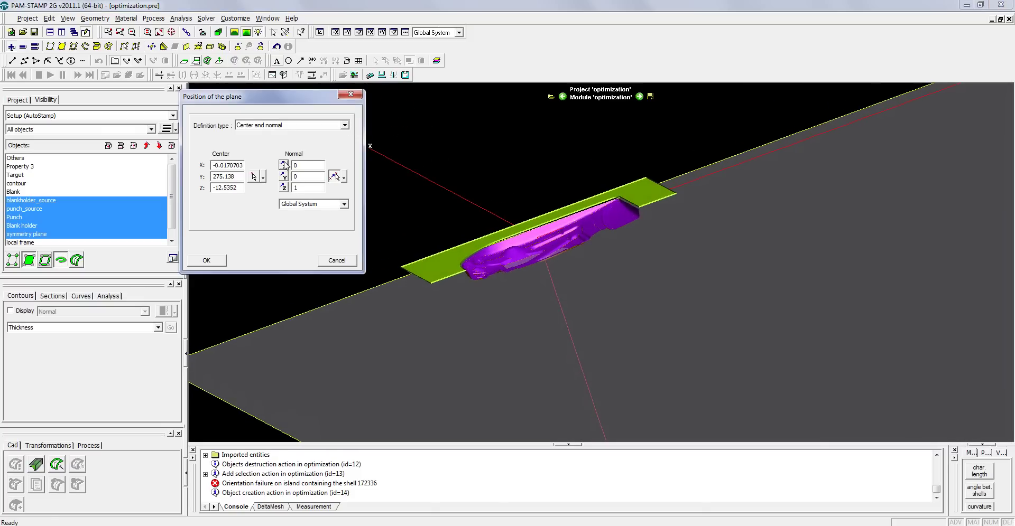
pyautogui.click(211, 262)
pyautogui.moveTo(580, 336); pyautogui.dragTo(465, 307)
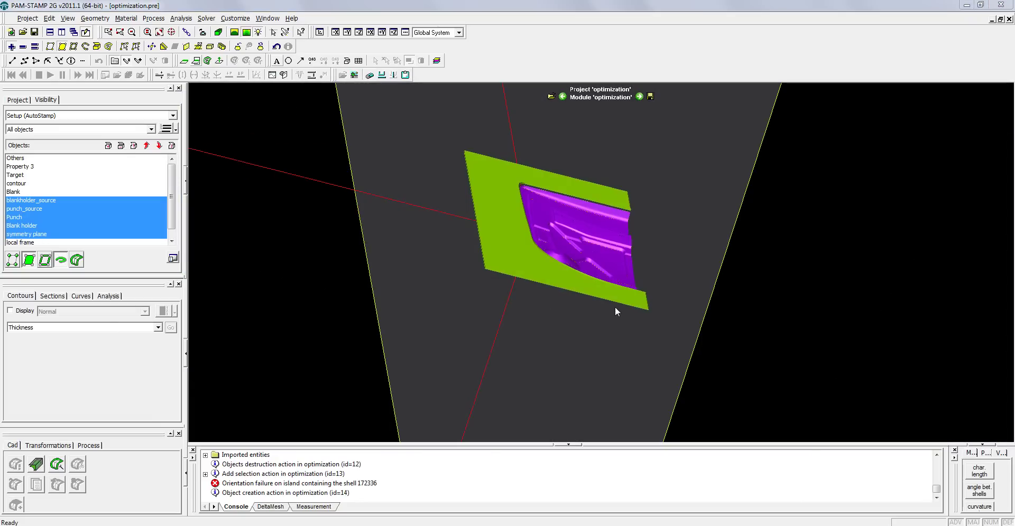
pyautogui.moveTo(616, 311); pyautogui.dragTo(283, 293)
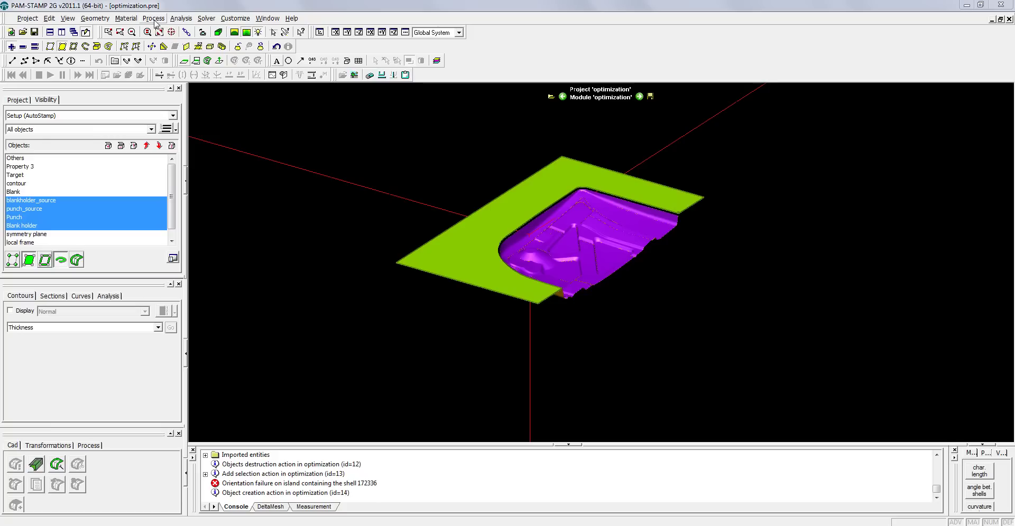
# Step: Start the data setup wizard and load the SingleAction.ksa macro from the High_Quality stamping macros
pyautogui.click(155, 19)
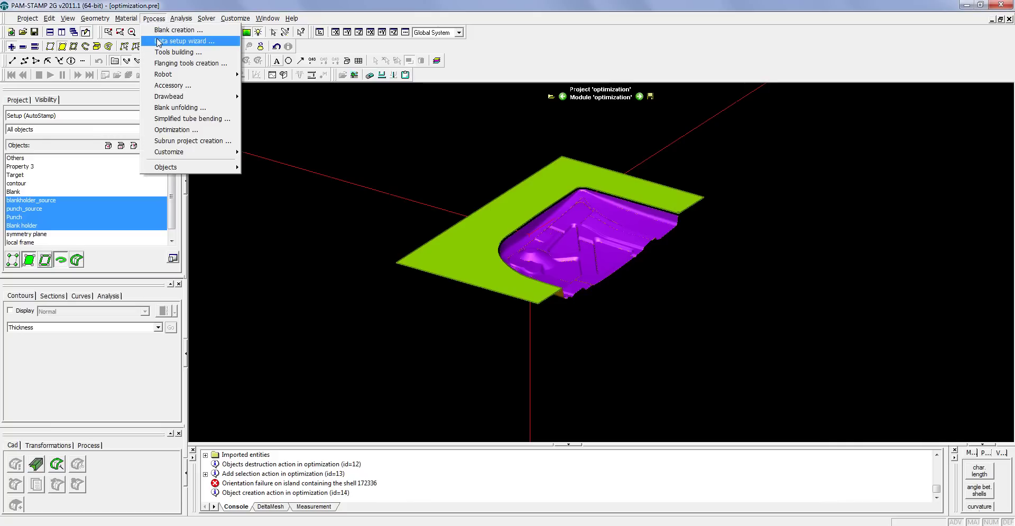
pyautogui.click(158, 42)
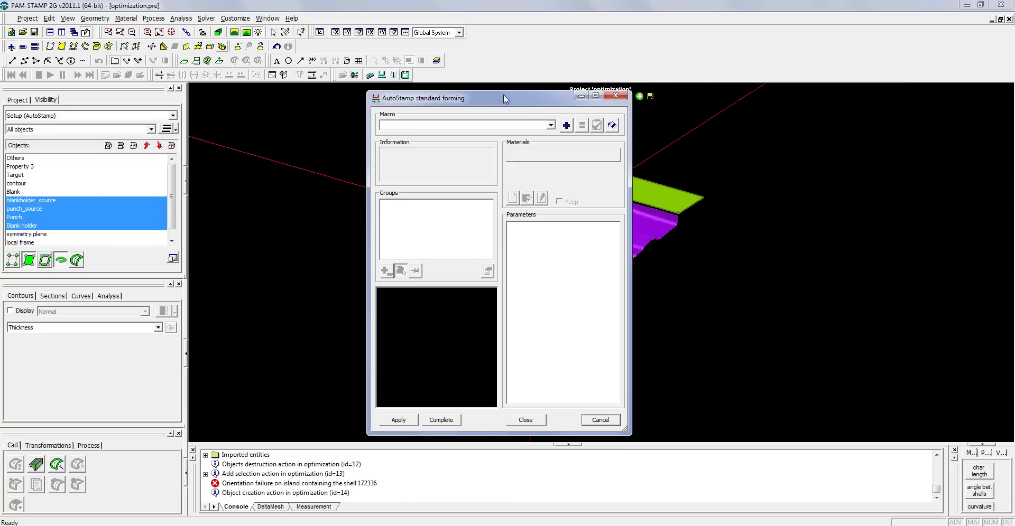
pyautogui.click(566, 126)
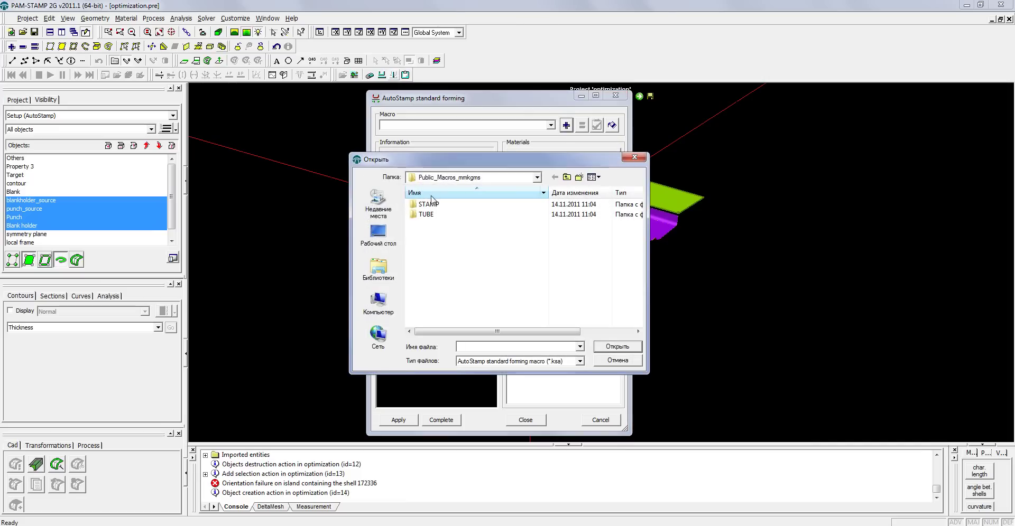
pyautogui.doubleClick(436, 214)
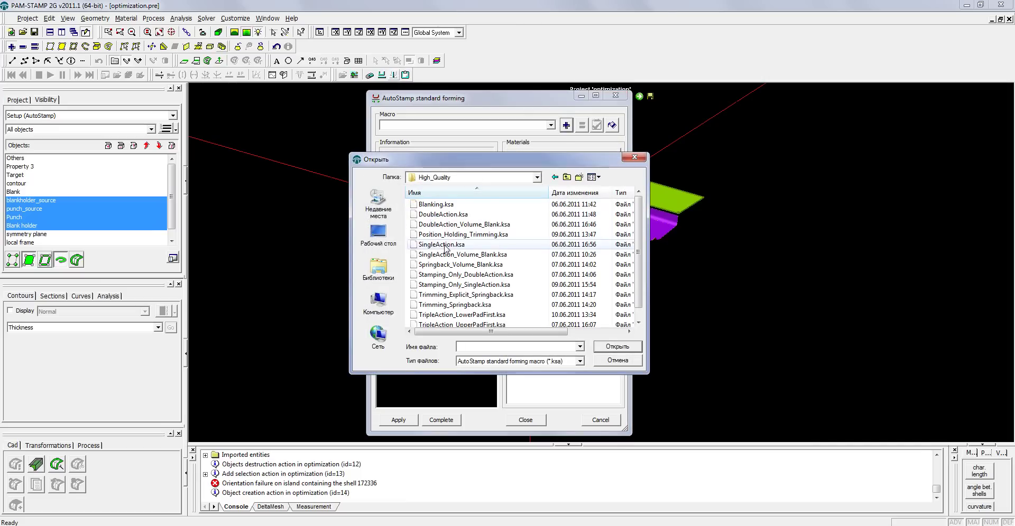
pyautogui.doubleClick(441, 245)
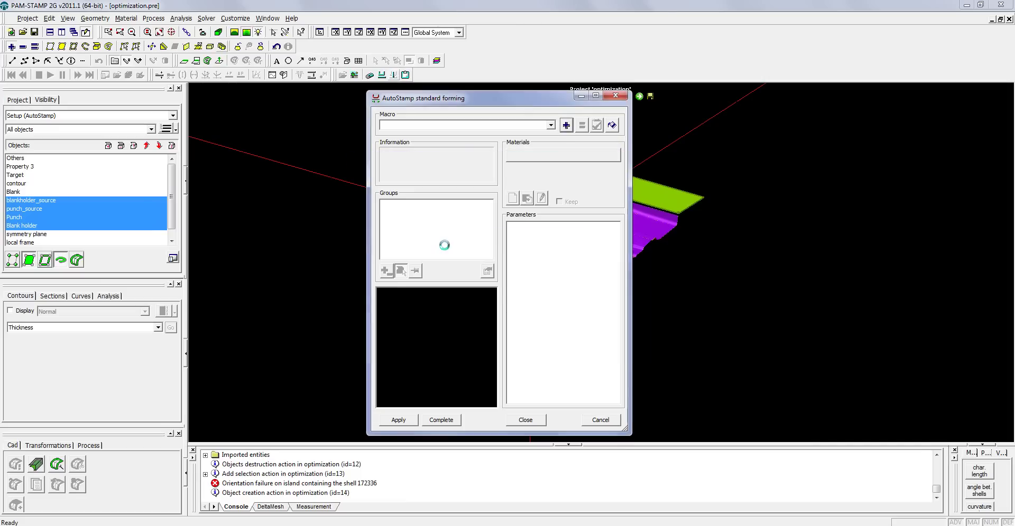
pyautogui.click(479, 285)
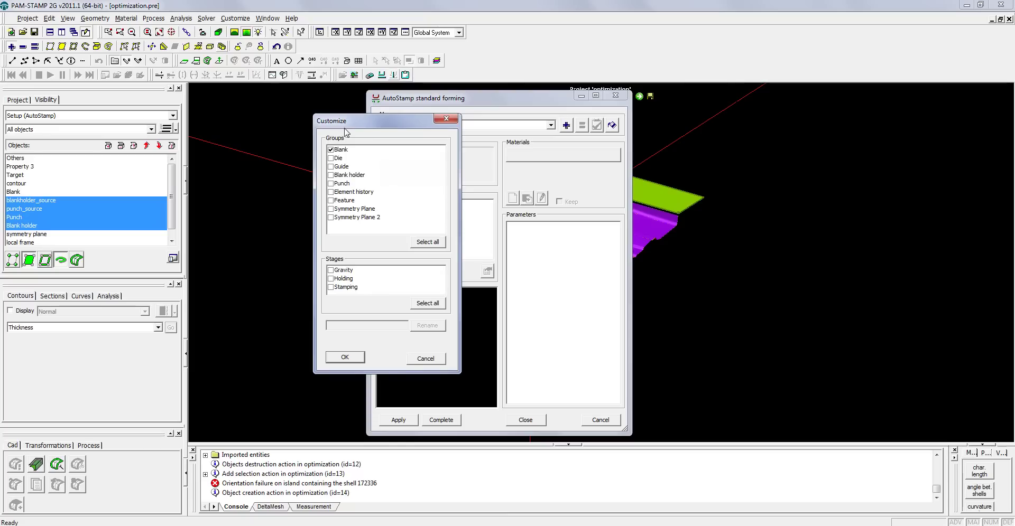
# Step: Customize the macro with the Die, Blank holder, Punch and Symmetry Plane groups and the Gravity, Holding and Stamping stages
pyautogui.click(332, 159)
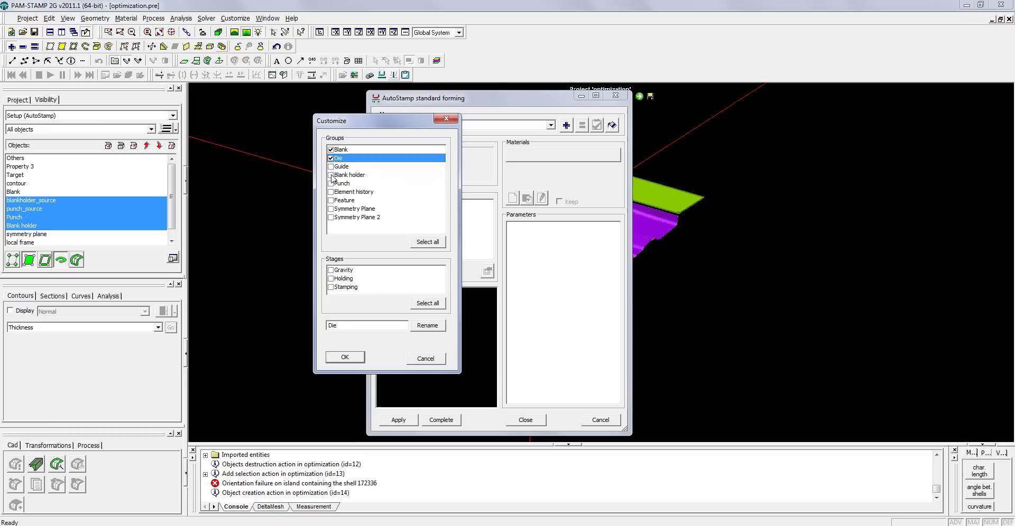
pyautogui.click(330, 175)
pyautogui.click(331, 183)
pyautogui.click(330, 209)
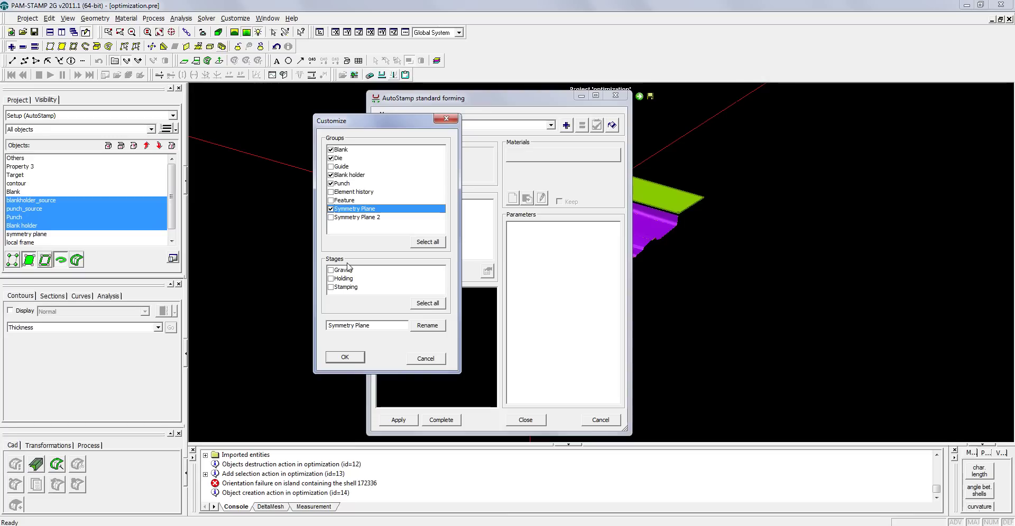
pyautogui.click(331, 270)
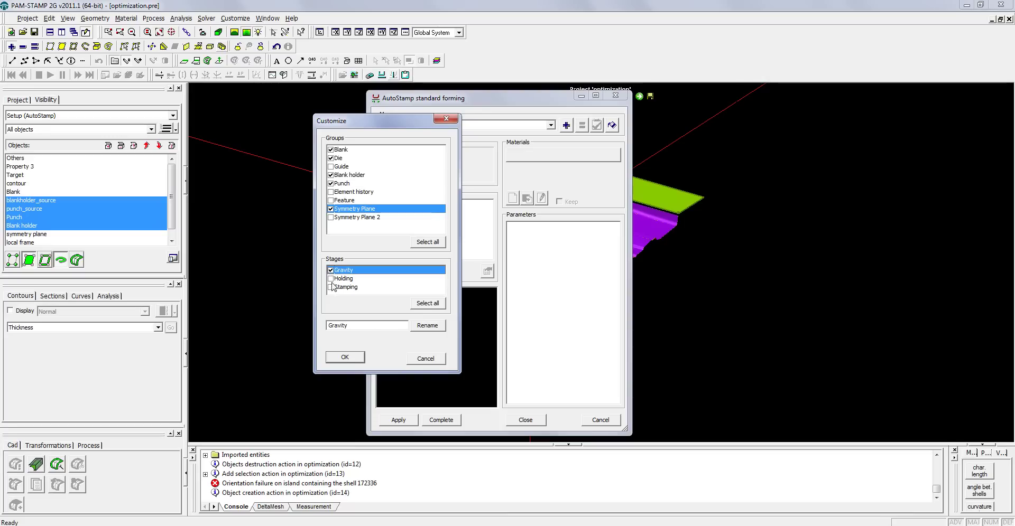
pyautogui.click(330, 279)
pyautogui.click(330, 287)
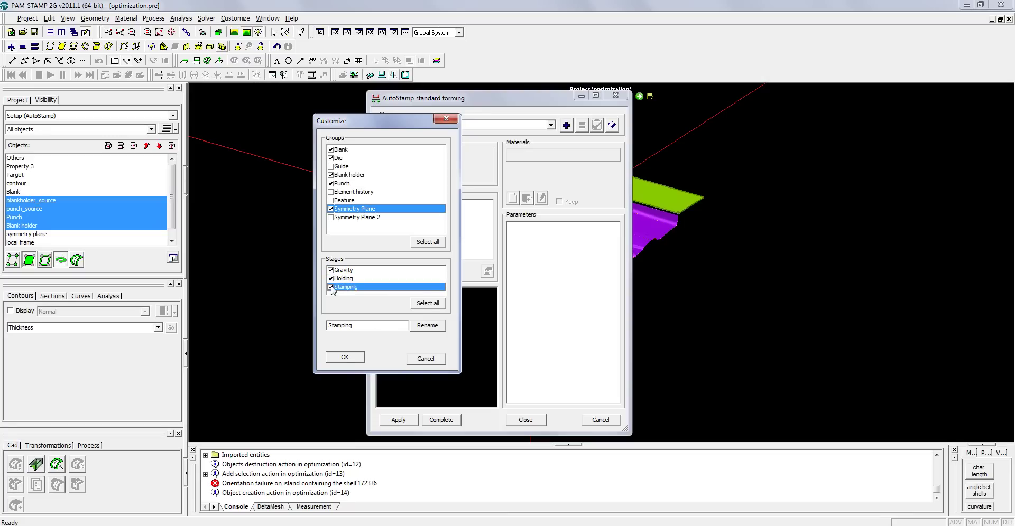
pyautogui.click(345, 360)
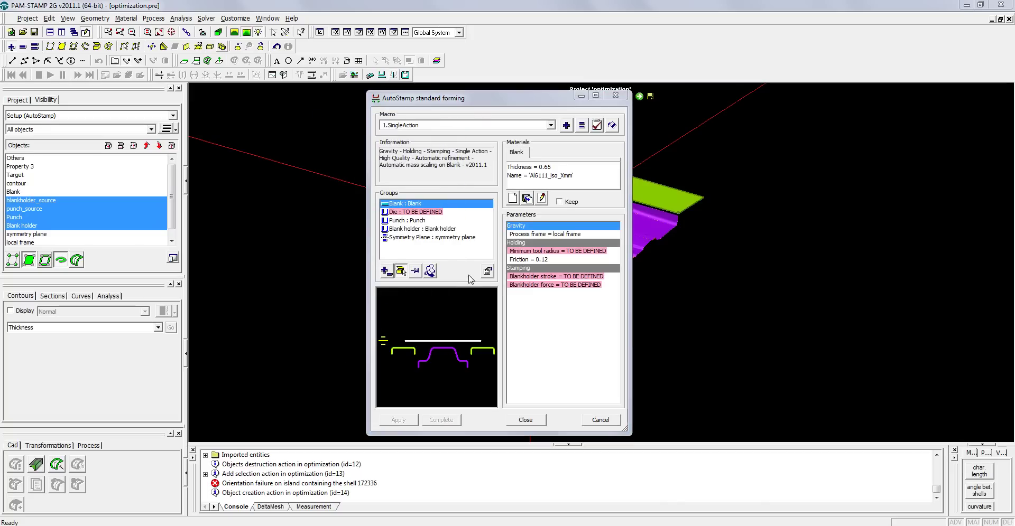
# Step: Assign the Property 3 object to the undefined Die group and show that object in the model view
pyautogui.doubleClick(398, 214)
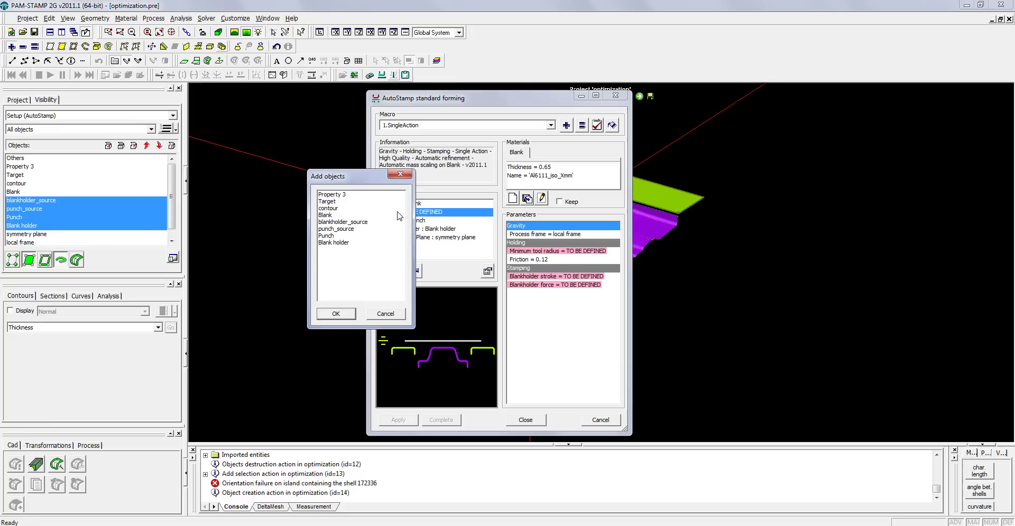
pyautogui.doubleClick(341, 196)
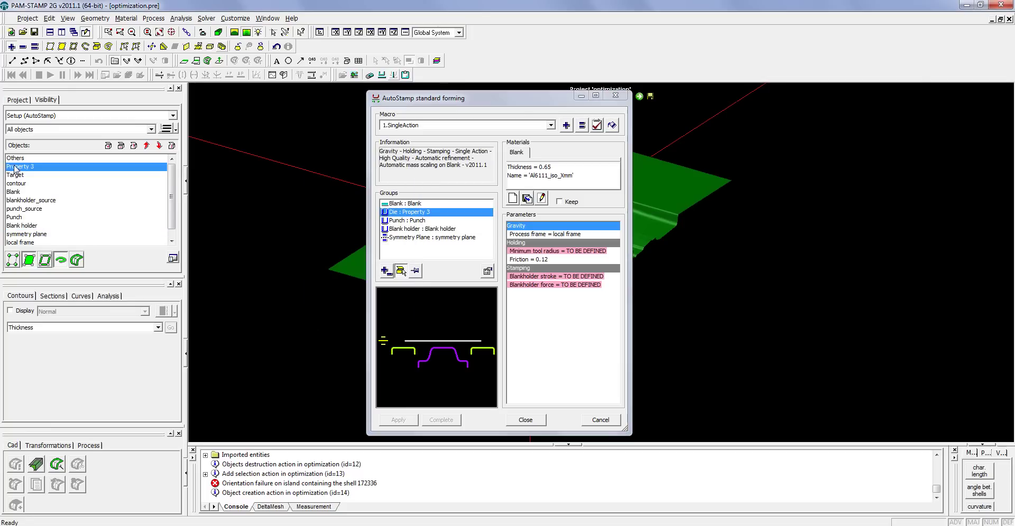
pyautogui.keyDown('ctrl'); pyautogui.moveTo(754, 308); pyautogui.dragTo(798, 295); pyautogui.keyUp('ctrl')
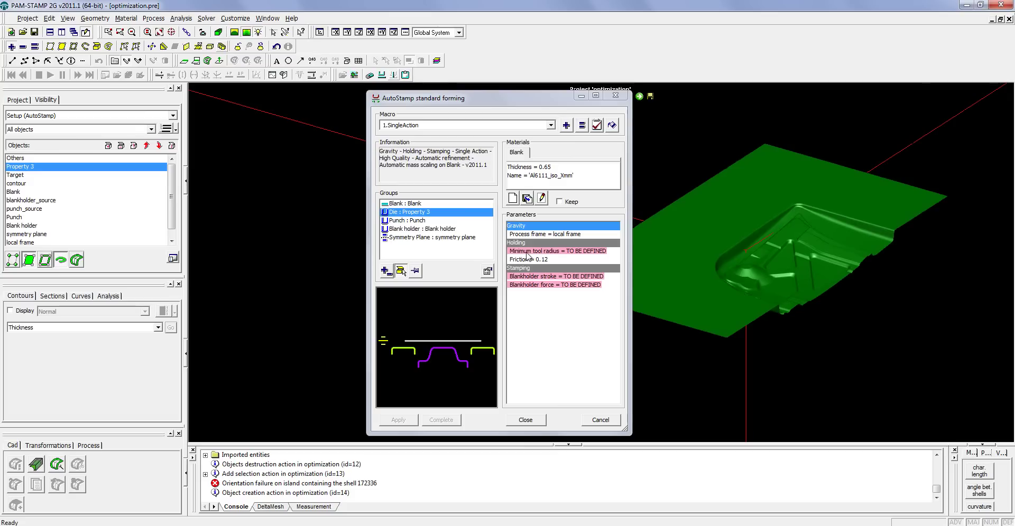
# Step: Set the holding stage's minimum tool radius to 5 and the stamping stage's blankholder stroke to -130
pyautogui.doubleClick(561, 253)
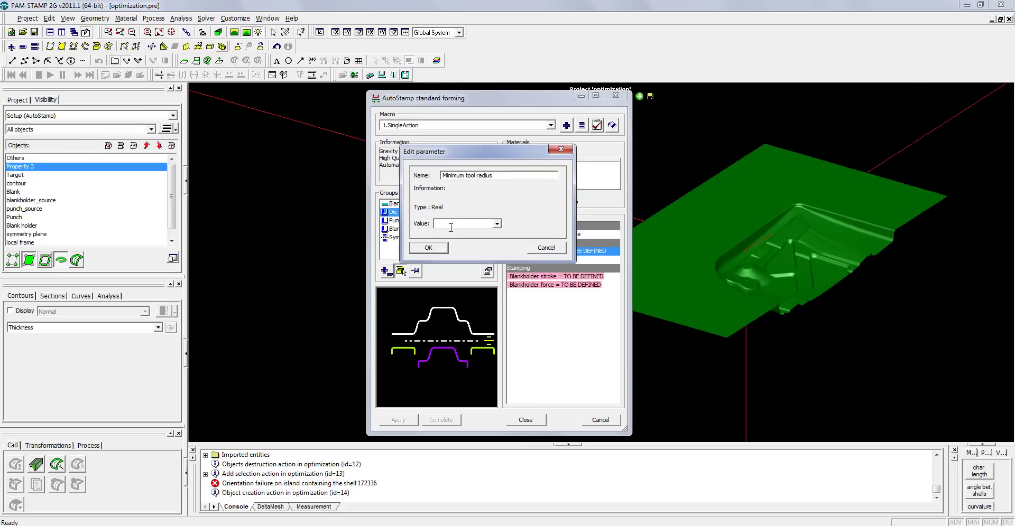
pyautogui.write('5')
pyautogui.click(428, 248)
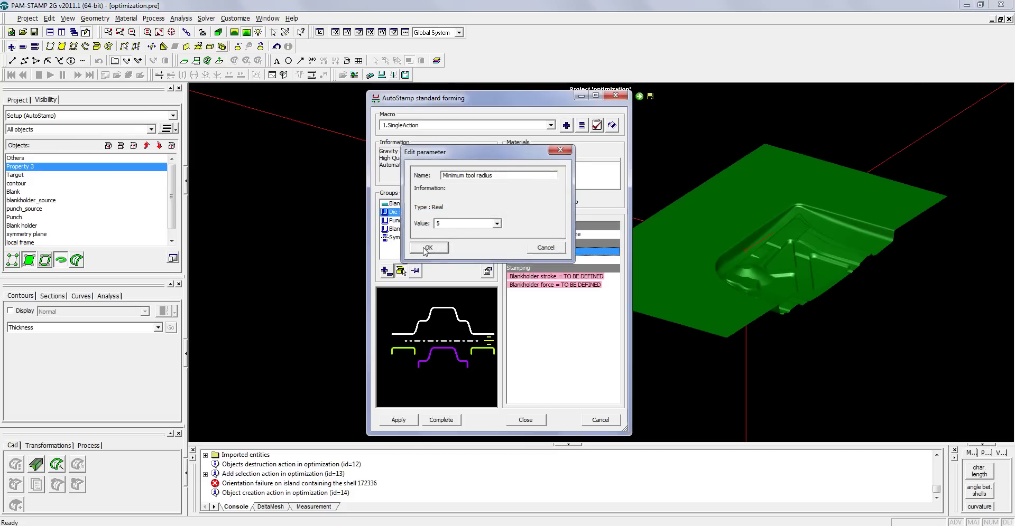
pyautogui.doubleClick(533, 278)
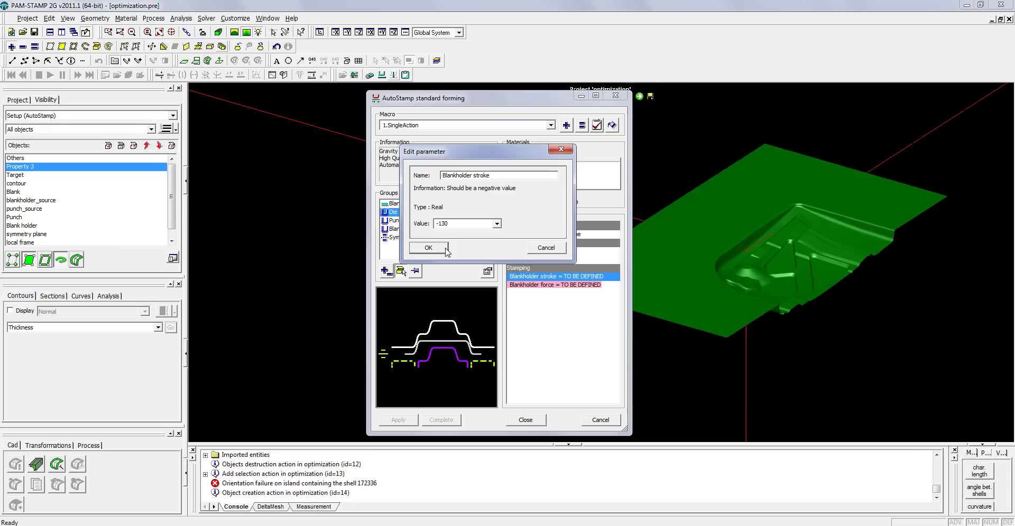
pyautogui.click(445, 248)
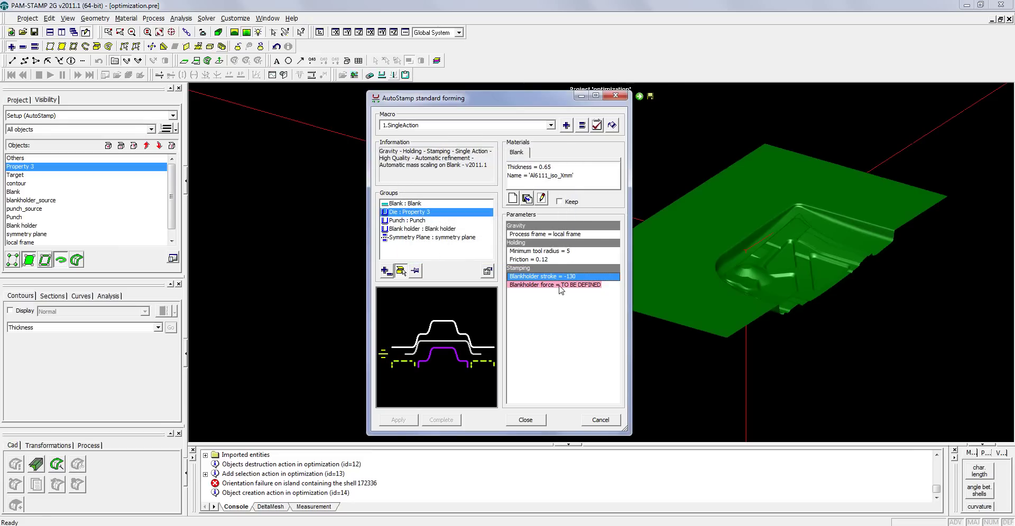
# Step: Set the stamping stage's blankholder force to 75 and apply the SingleAction macro setup
pyautogui.doubleClick(561, 286)
pyautogui.write('75')
pyautogui.click(418, 248)
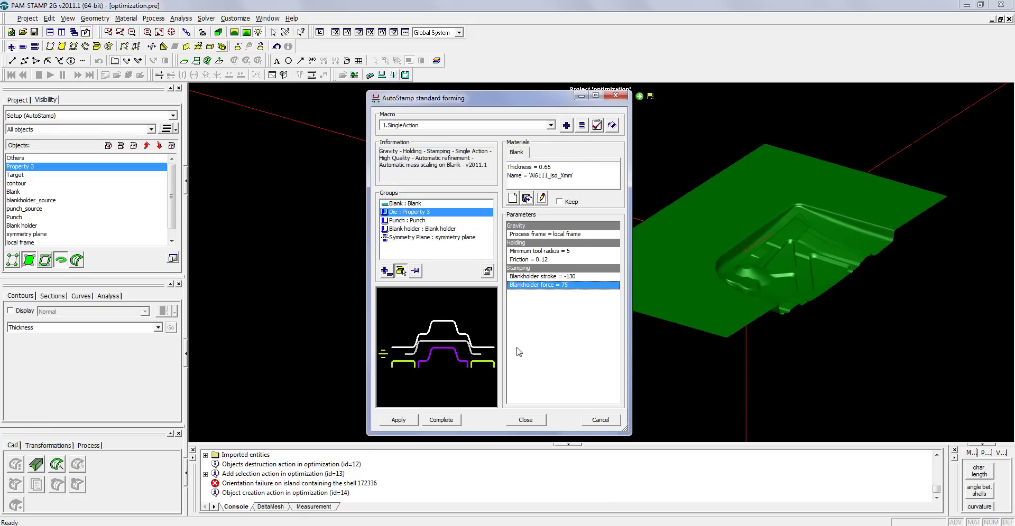
pyautogui.click(394, 422)
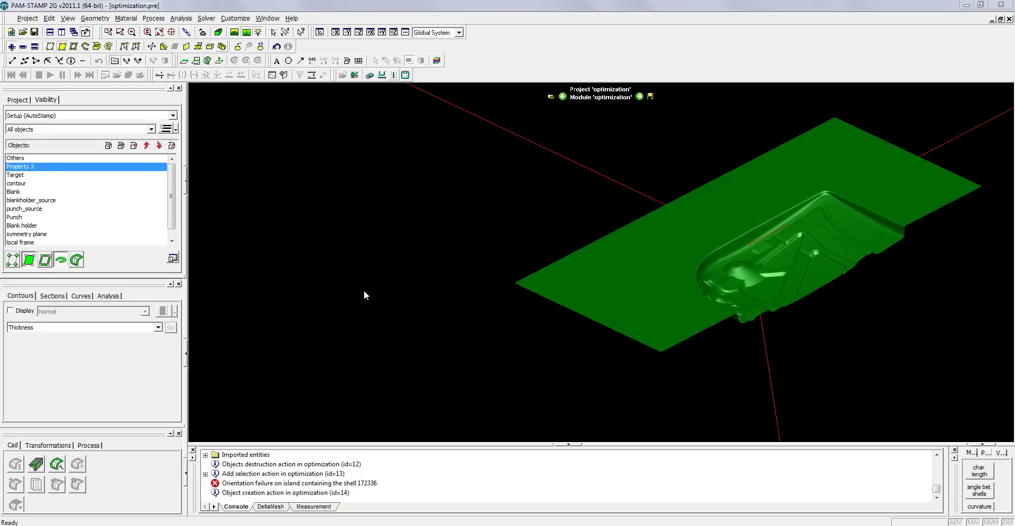
# Step: Show the Blank, Punch and Blank holder together with Property 3 to inspect the tool arrangement
pyautogui.click(31, 192)
pyautogui.keyDown('ctrl'); pyautogui.click(16, 218); pyautogui.keyUp('ctrl')
pyautogui.keyDown('ctrl'); pyautogui.click(22, 225); pyautogui.keyUp('ctrl')
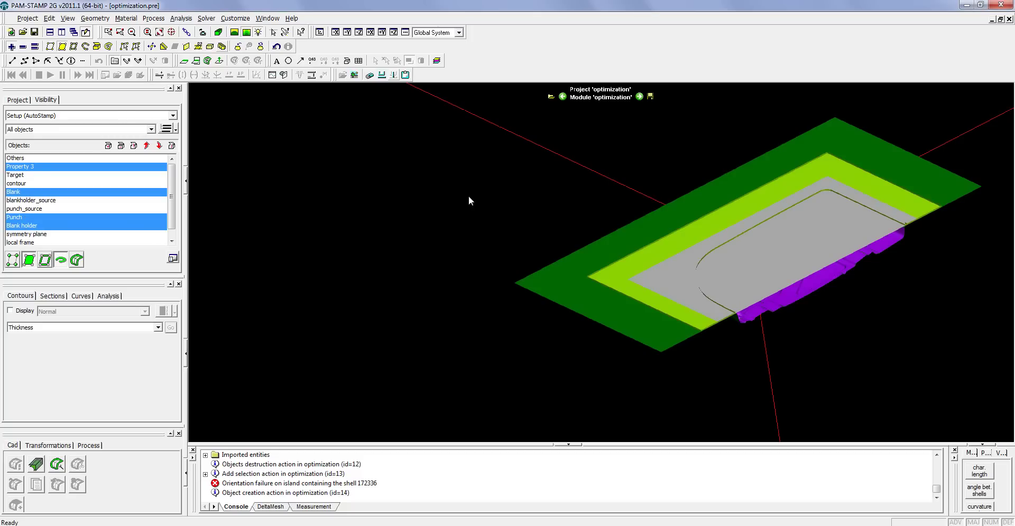
pyautogui.moveTo(578, 242); pyautogui.dragTo(516, 297, button='middle')
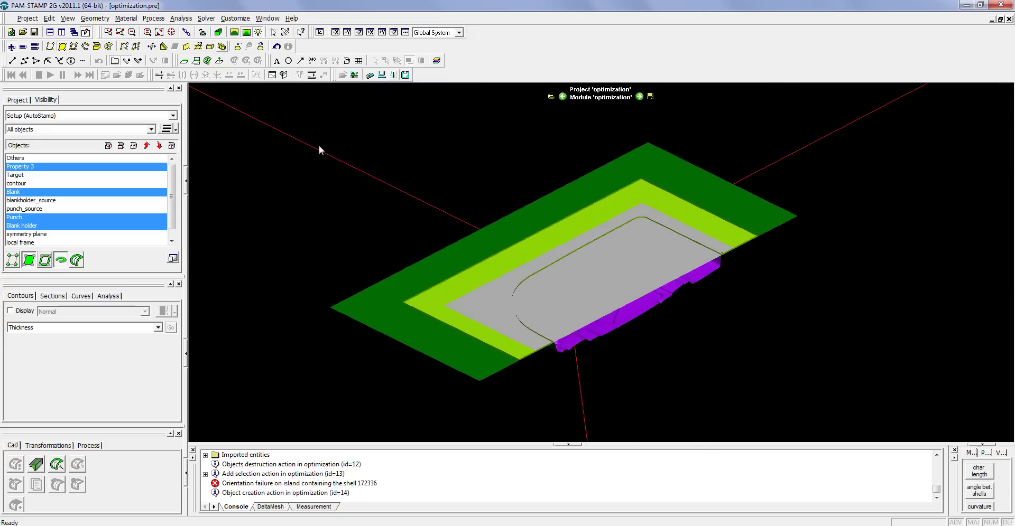
# Step: Write the input file and start the calculation immediately on My_local with data check and 7 processors
pyautogui.click(207, 19)
pyautogui.click(217, 28)
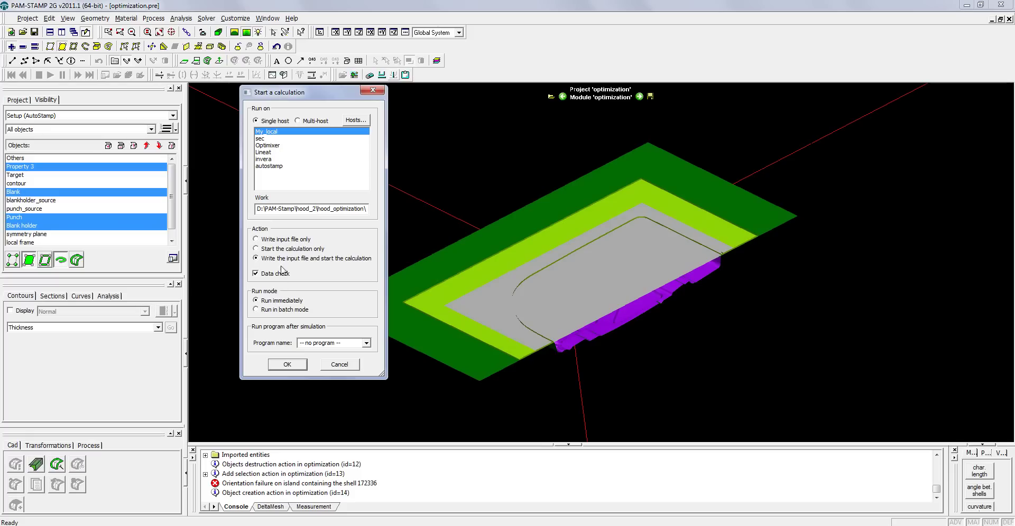
pyautogui.click(287, 365)
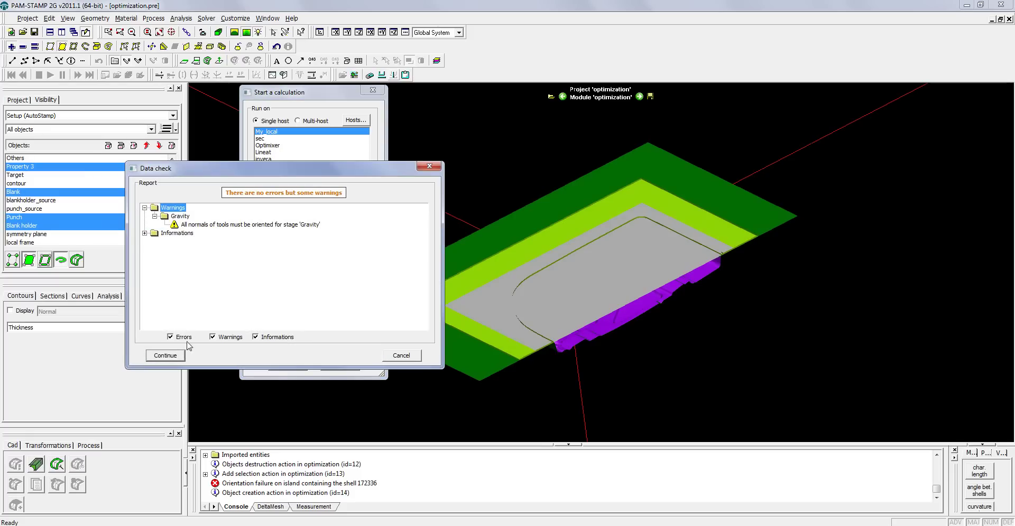
pyautogui.click(165, 355)
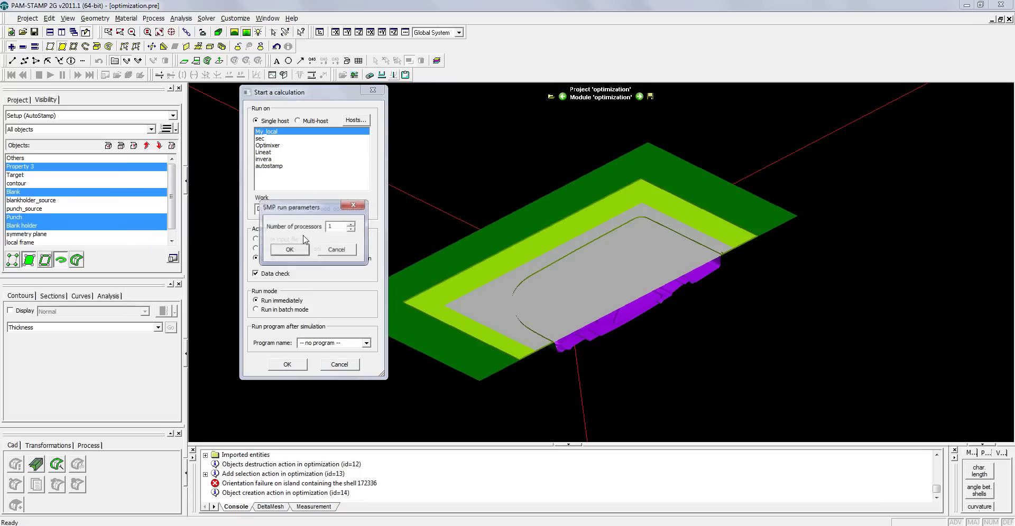
pyautogui.press('BackSpace')
pyautogui.write('7')
pyautogui.click(289, 250)
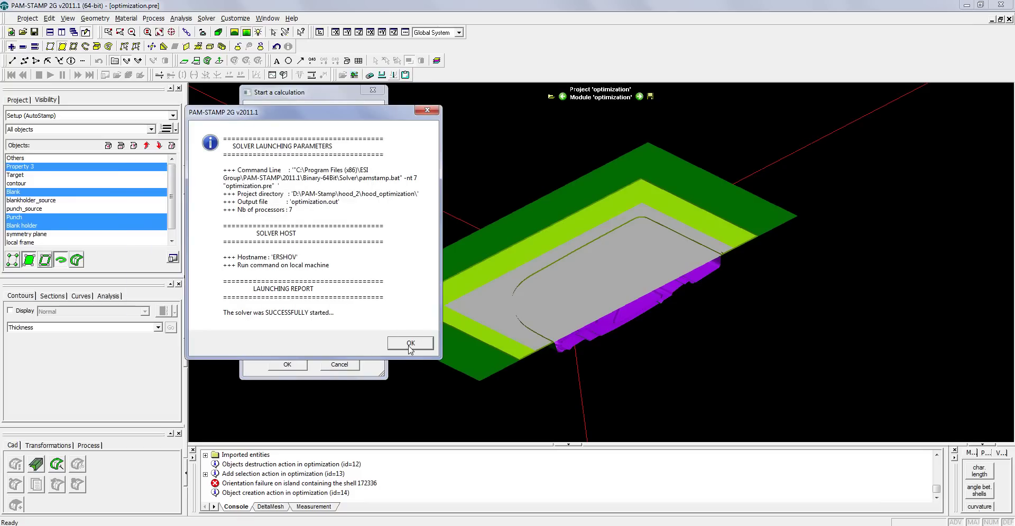
pyautogui.click(410, 343)
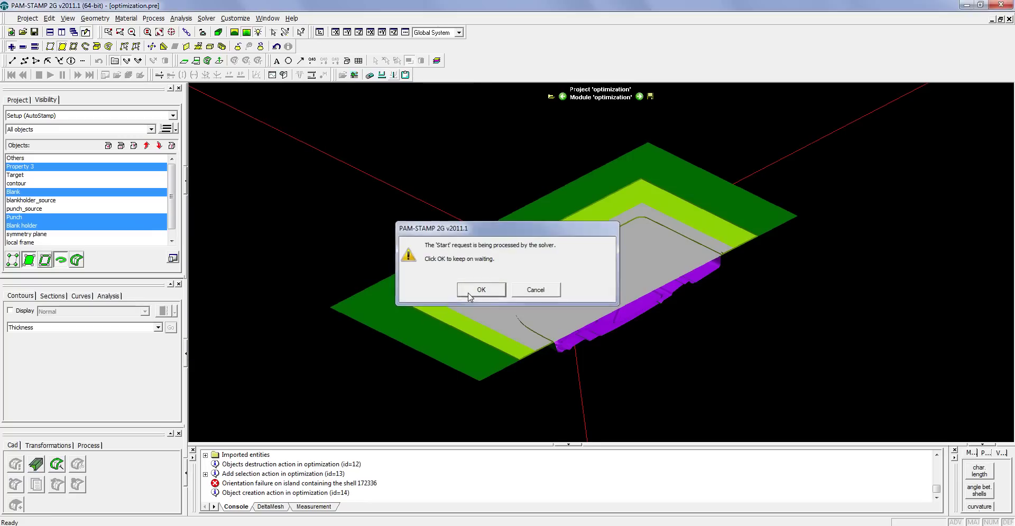
pyautogui.click(470, 295)
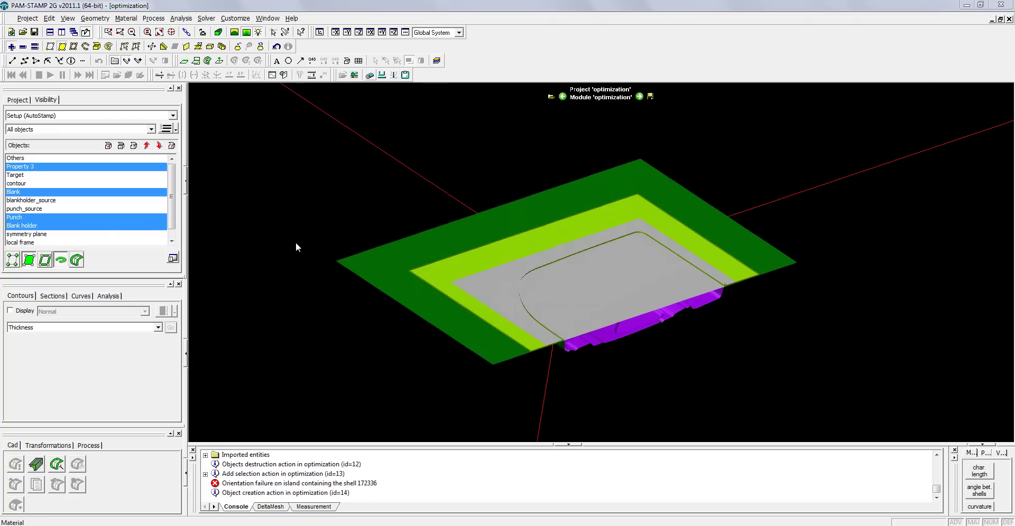
# Step: Open the first result state, State 1/1, and examine the initial positions of the tools and blank
pyautogui.click(11, 100)
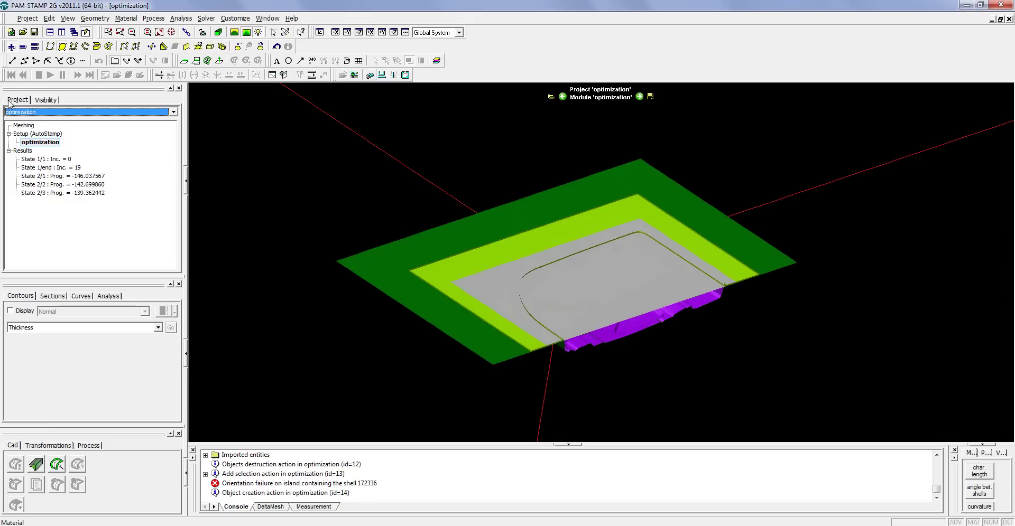
pyautogui.doubleClick(51, 160)
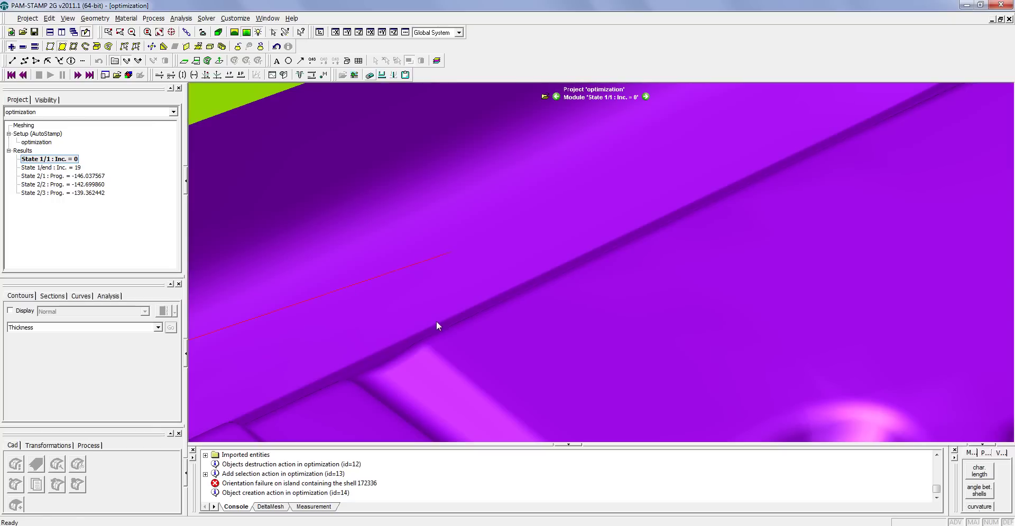
pyautogui.scroll(-3, 439, 324)
pyautogui.scroll(-5, 439, 324)
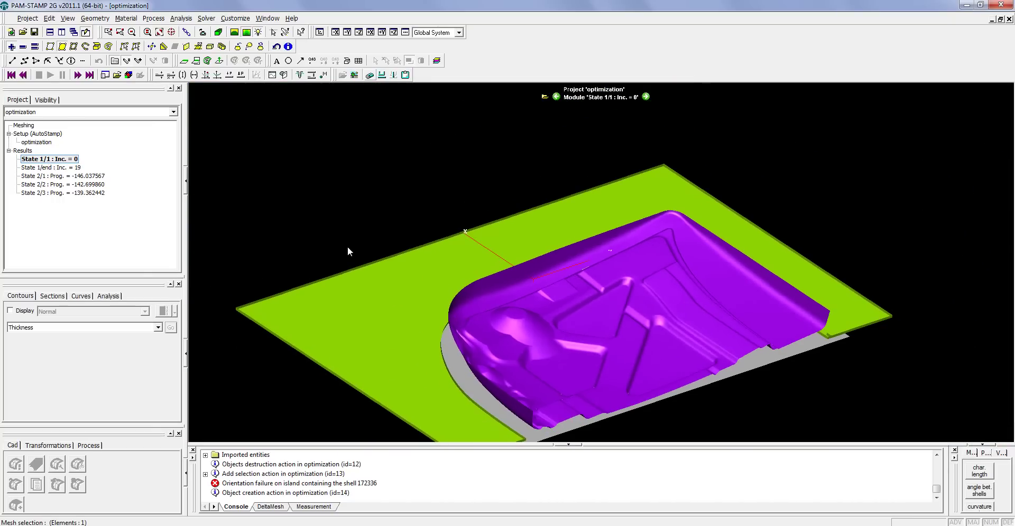
# Step: Open result State 2/3 and display the thickness value contours on the Blank alone
pyautogui.doubleClick(62, 193)
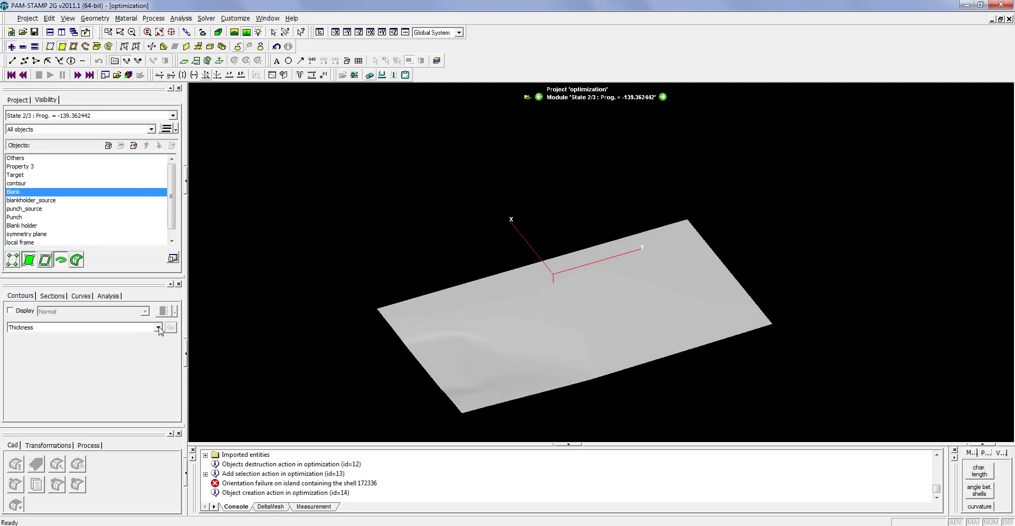
pyautogui.click(158, 328)
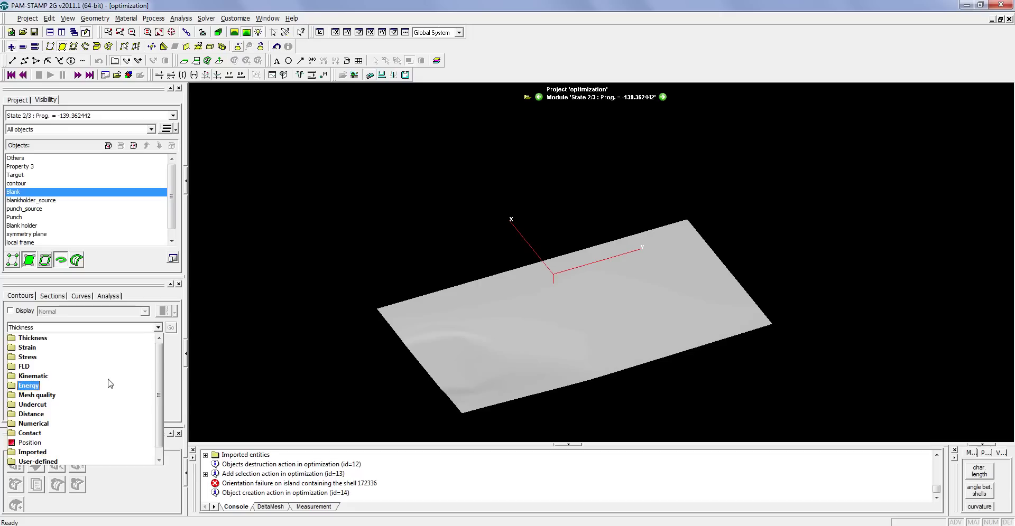
pyautogui.click(52, 341)
pyautogui.click(49, 348)
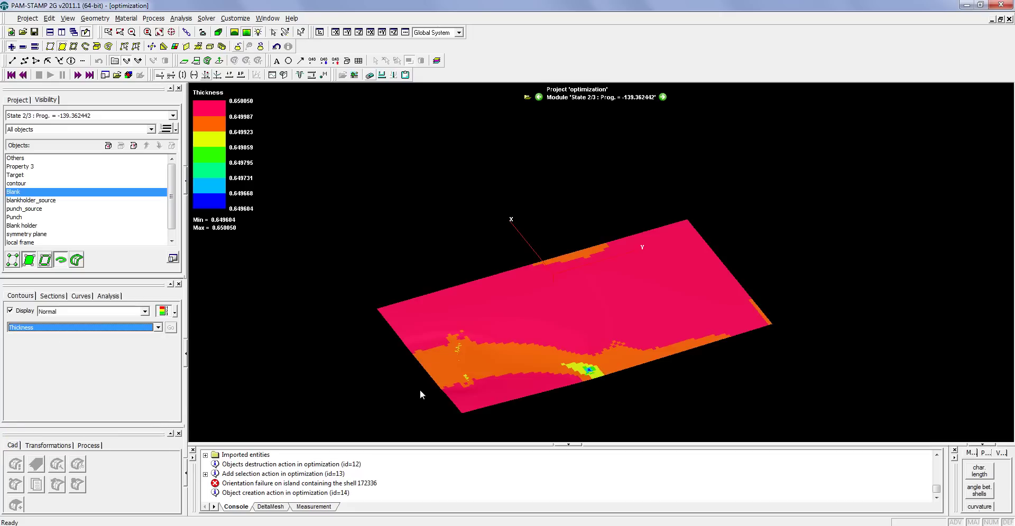
# Step: Switch the contour display to Banded and show the Thinning contours on the Blank
pyautogui.click(77, 312)
pyautogui.click(74, 330)
pyautogui.click(74, 328)
pyautogui.click(50, 341)
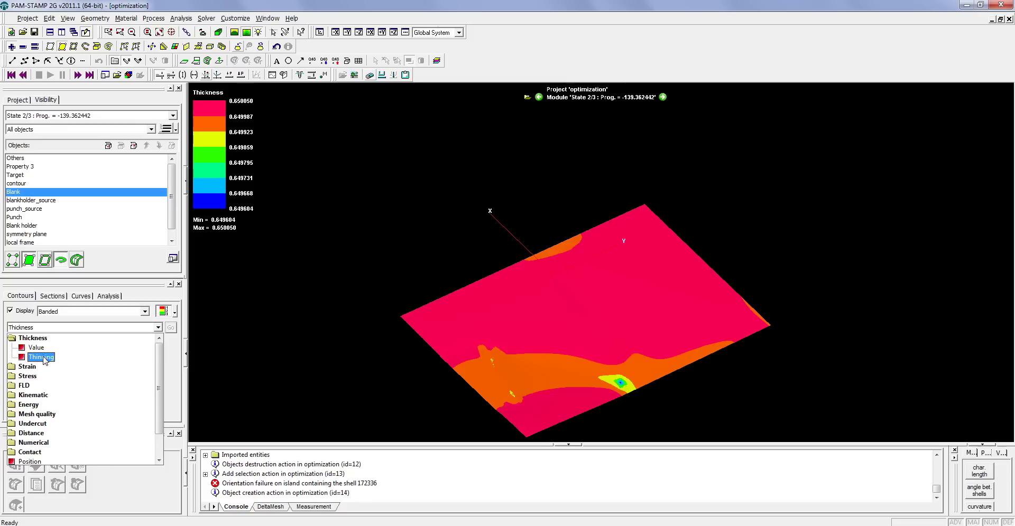
pyautogui.click(41, 357)
pyautogui.moveTo(237, 385); pyautogui.dragTo(391, 394)
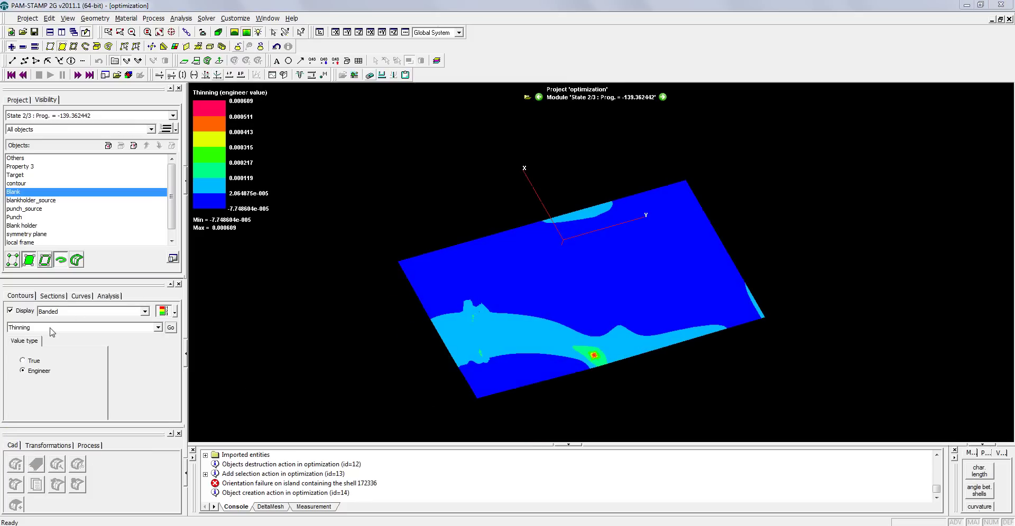
# Step: Browse the strain and stress contour types and display the membrane equivalent stress on the Blank
pyautogui.click(52, 327)
pyautogui.click(32, 339)
pyautogui.click(27, 347)
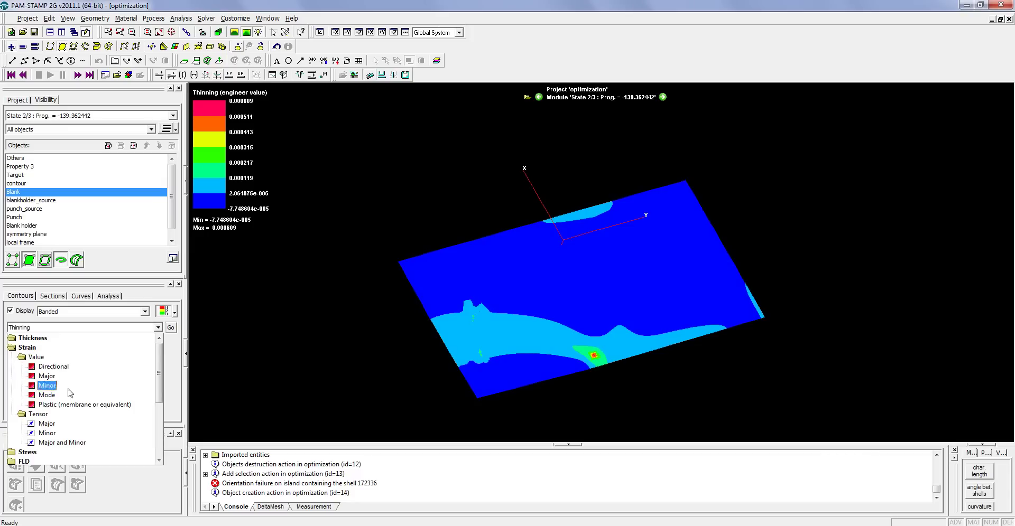
pyautogui.click(33, 349)
pyautogui.click(27, 357)
pyautogui.click(63, 417)
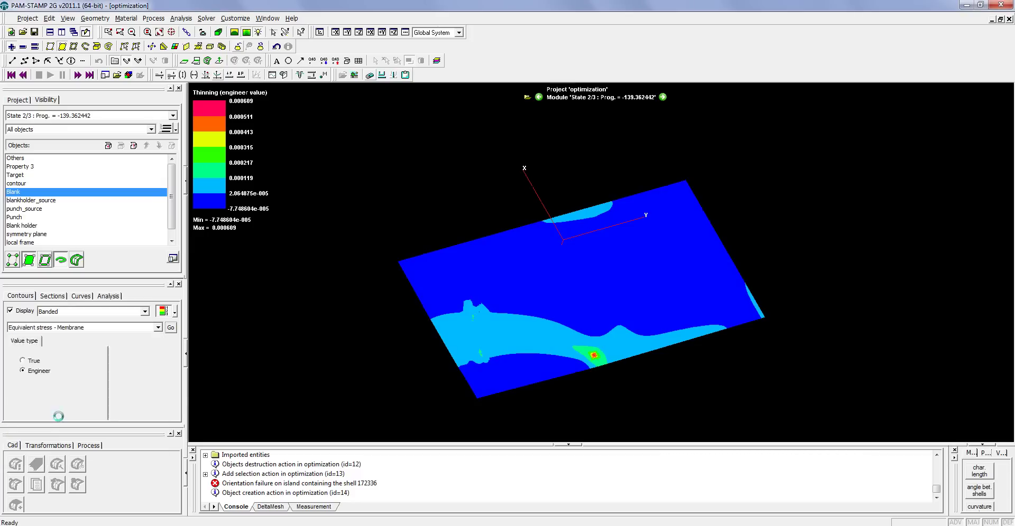
pyautogui.moveTo(352, 394); pyautogui.dragTo(316, 376)
pyautogui.click(86, 328)
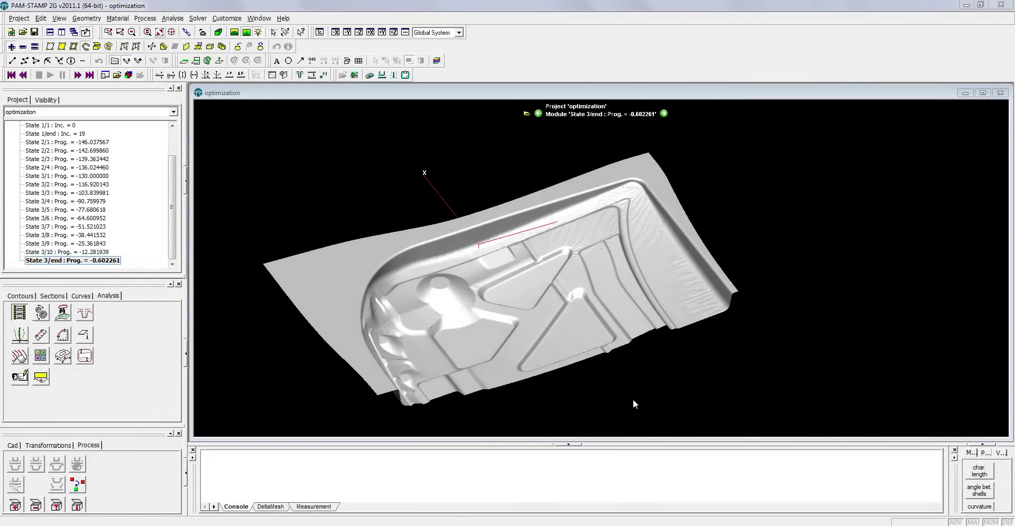
# Step: Set up a blank contour optimization for the final stamping result, covering the stages from 01_Gravity to 03_Stamping
pyautogui.moveTo(566, 389)
pyautogui.mouseDown(button='middle')
pyautogui.moveTo(544, 362)
pyautogui.moveTo(552, 350)
pyautogui.moveTo(573, 386)
pyautogui.mouseUp(button='middle')
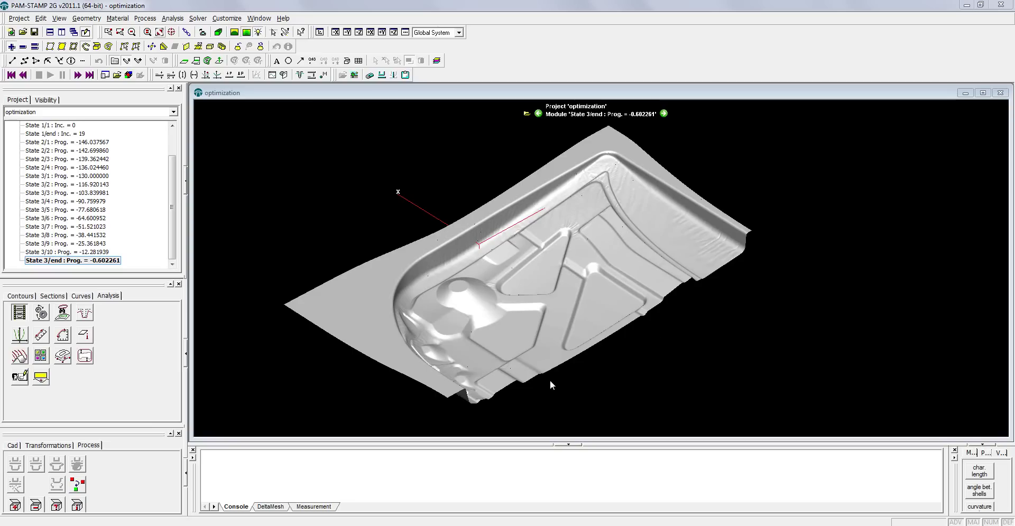
pyautogui.click(150, 20)
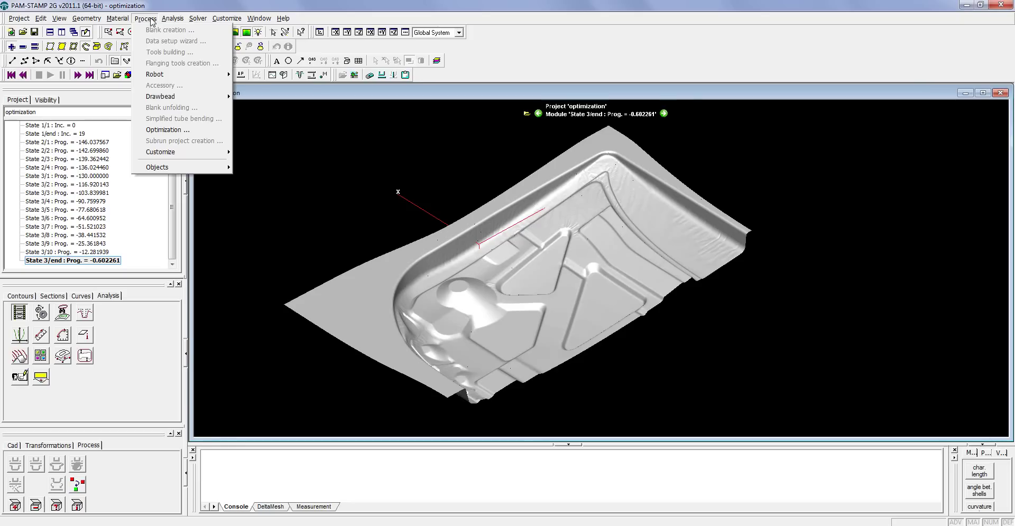
pyautogui.click(190, 131)
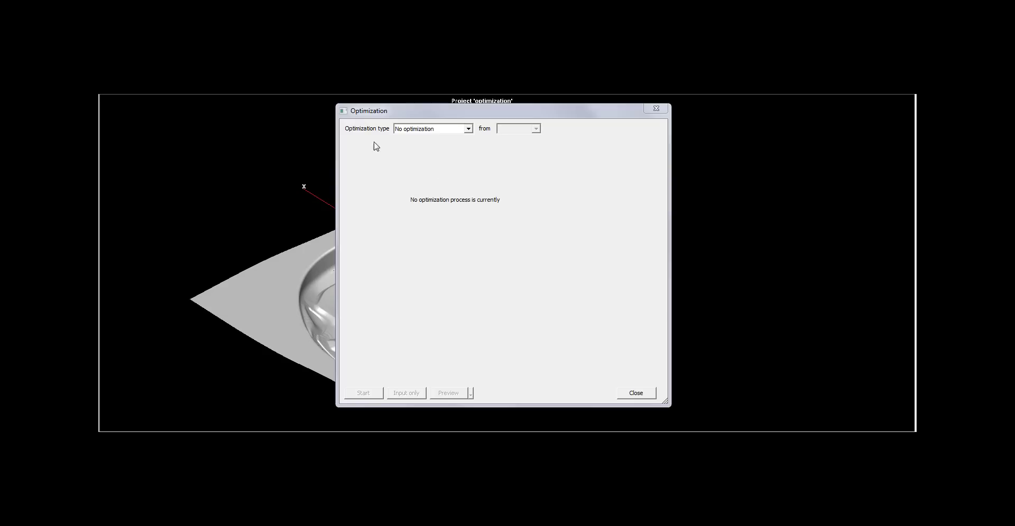
pyautogui.click(468, 129)
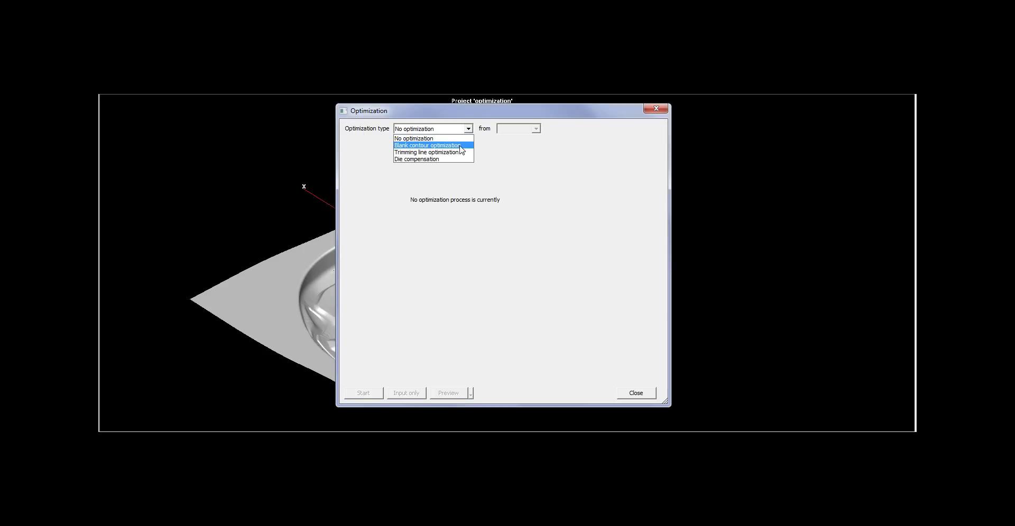
pyautogui.click(460, 146)
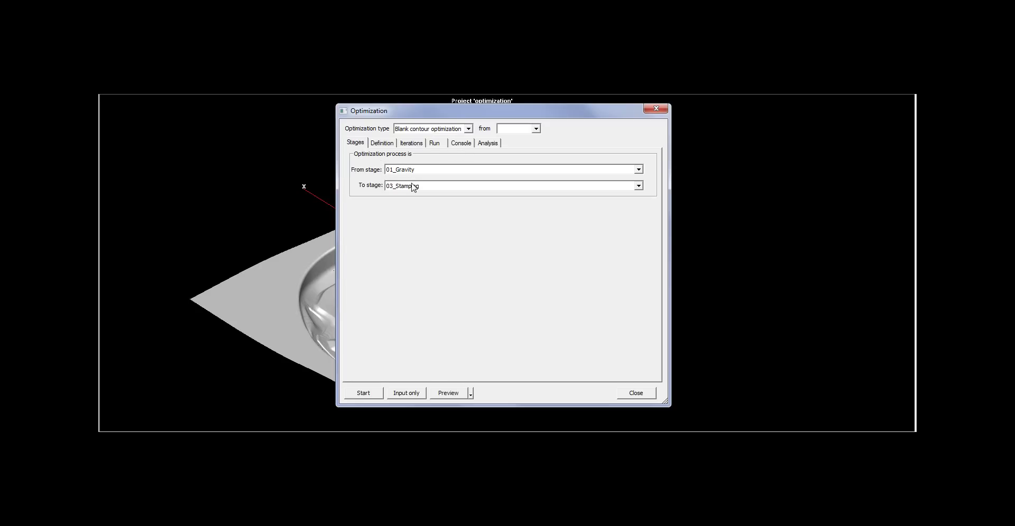
pyautogui.click(637, 173)
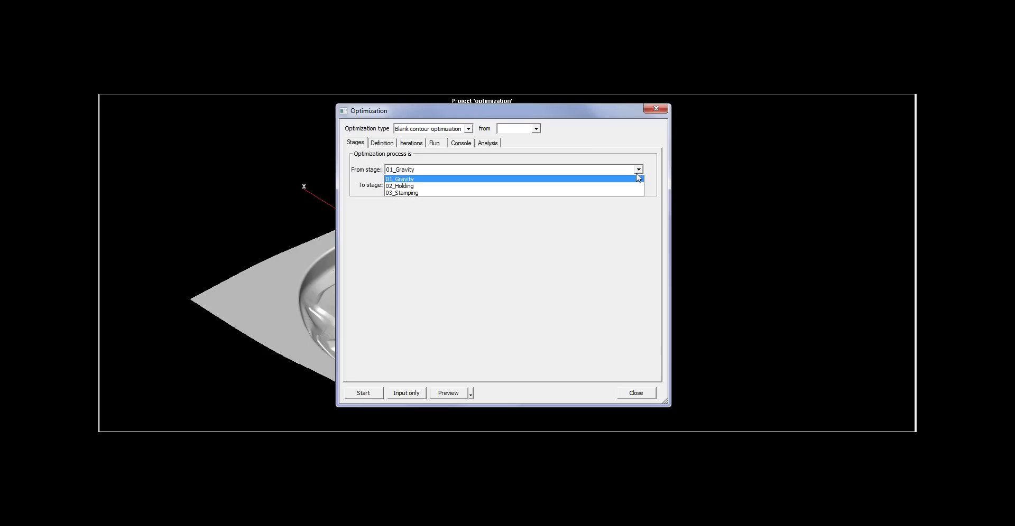
pyautogui.click(639, 179)
pyautogui.click(639, 187)
pyautogui.click(640, 189)
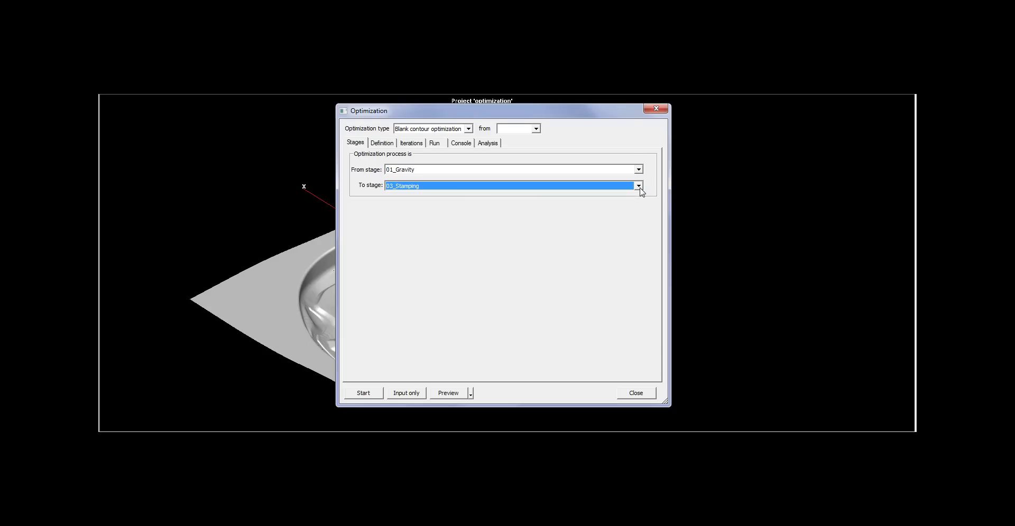
# Step: Define the optimization target as the Target object and compare it with the Blank
pyautogui.click(380, 144)
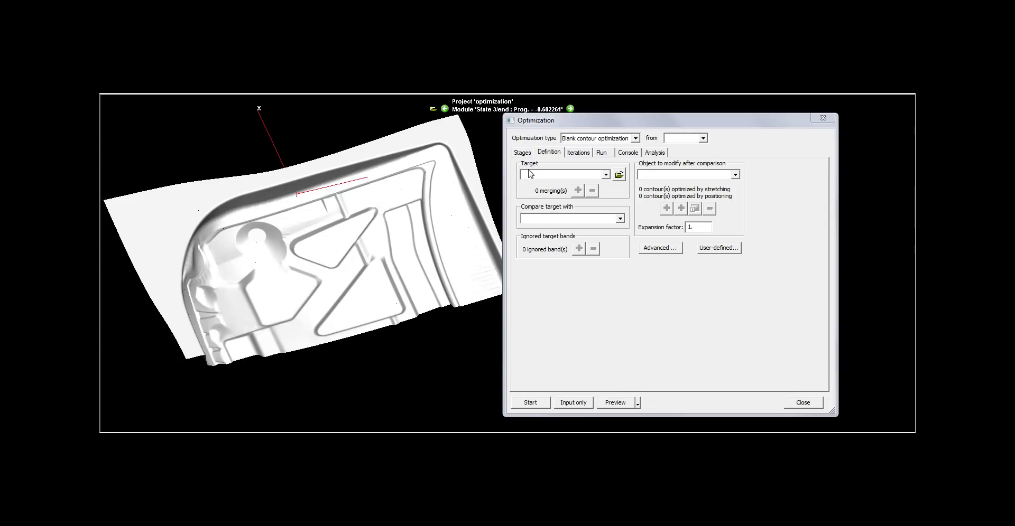
pyautogui.click(605, 175)
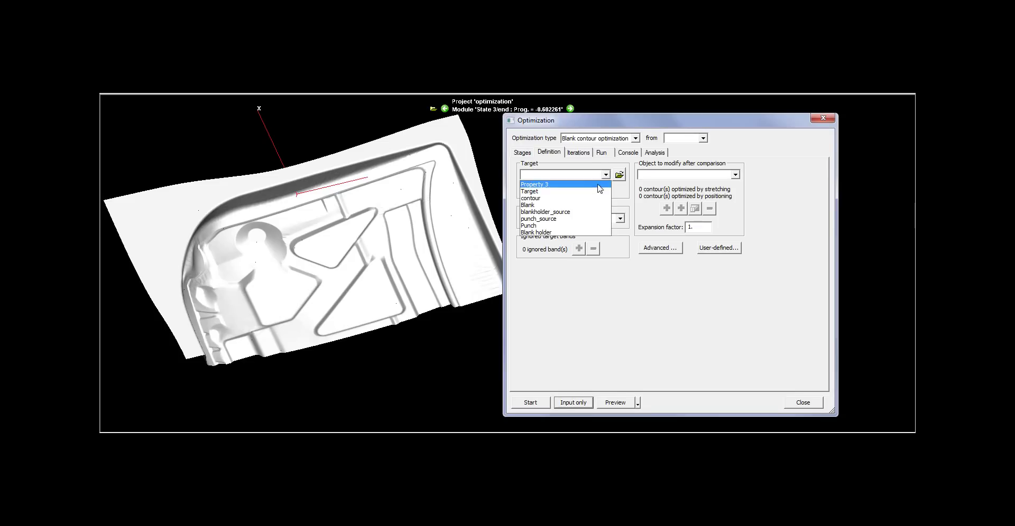
pyautogui.click(561, 191)
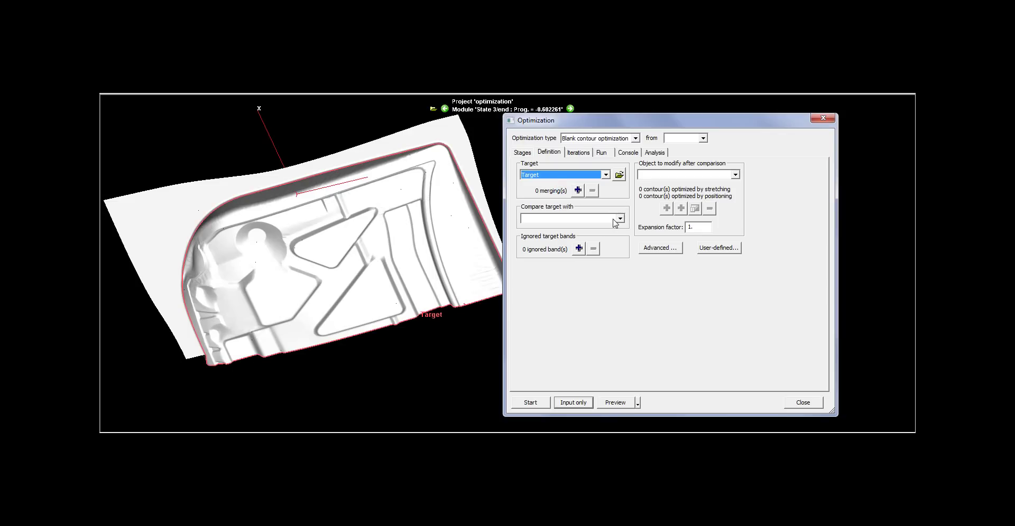
pyautogui.click(618, 218)
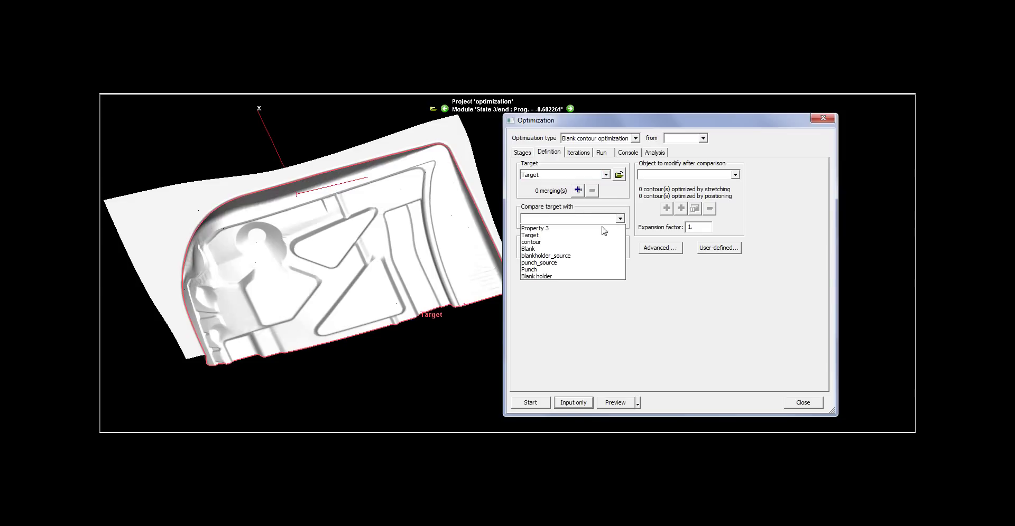
pyautogui.click(571, 249)
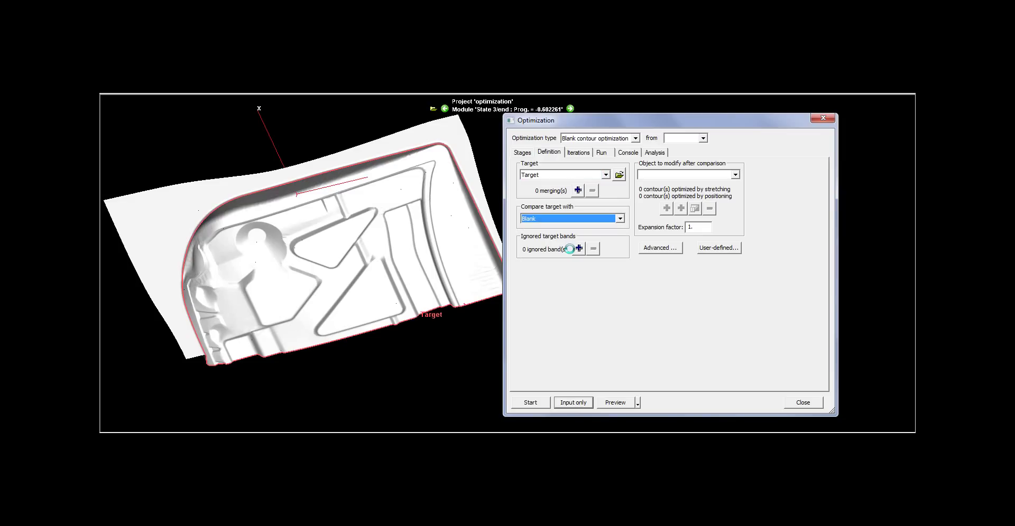
pyautogui.moveTo(342, 259); pyautogui.dragTo(313, 249)
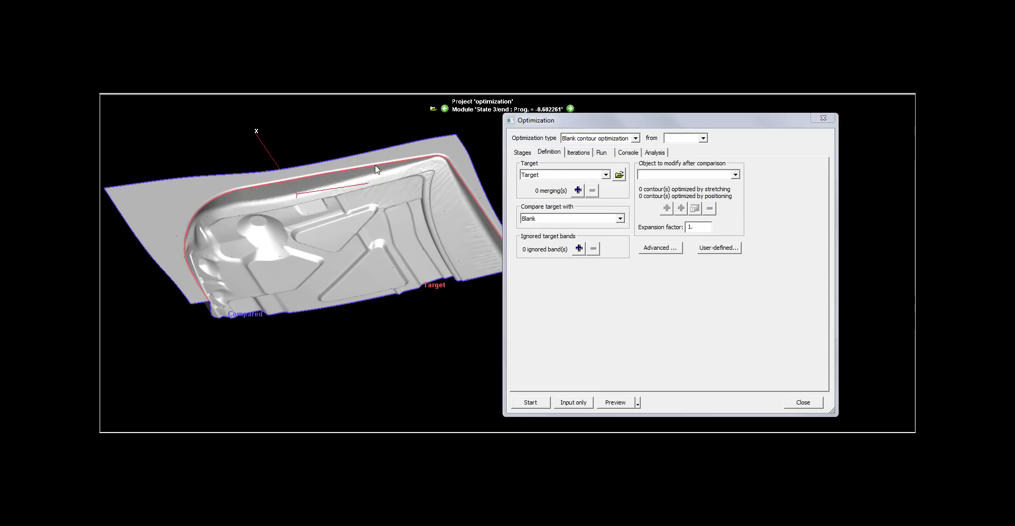
# Step: Choose contour as the object to modify after comparison and add an optimization by stretching for its outline
pyautogui.click(735, 175)
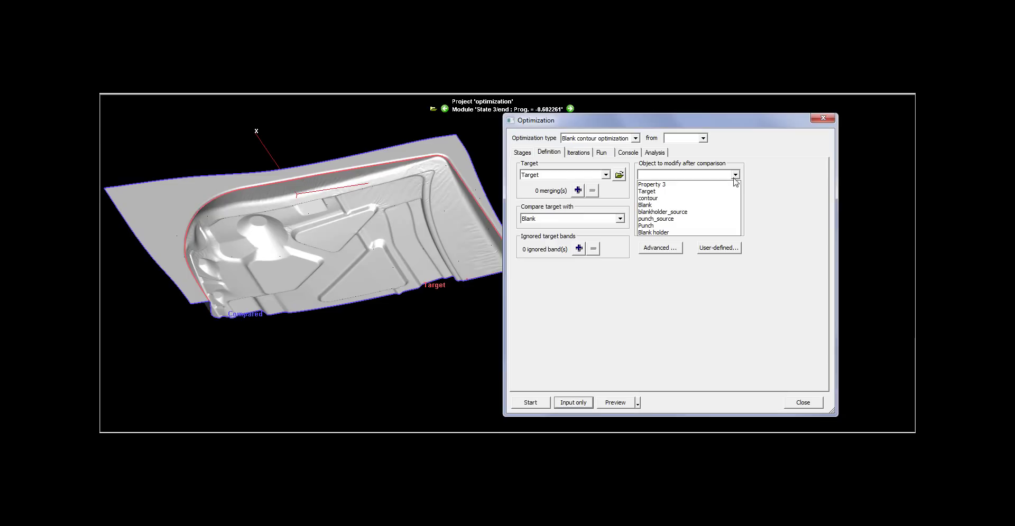
pyautogui.click(705, 198)
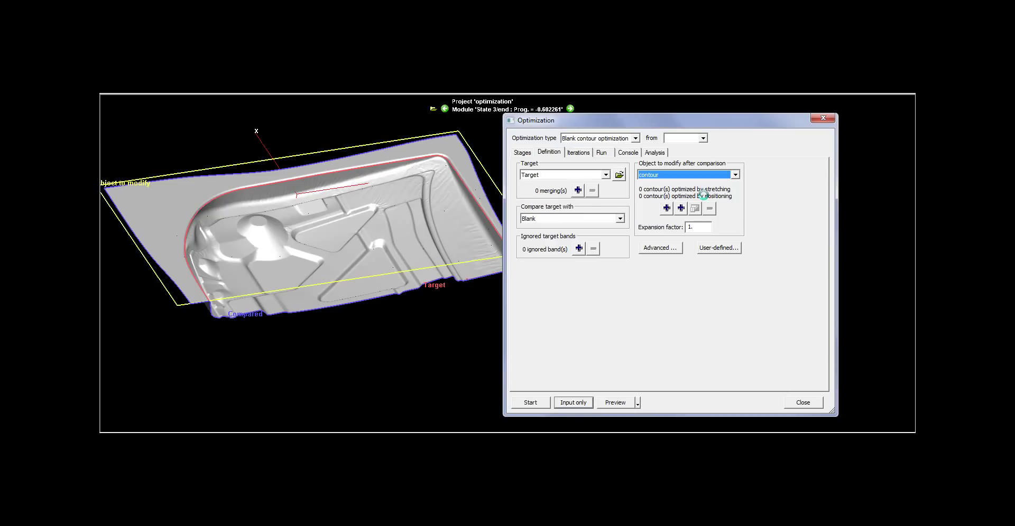
pyautogui.moveTo(257, 195); pyautogui.dragTo(454, 306)
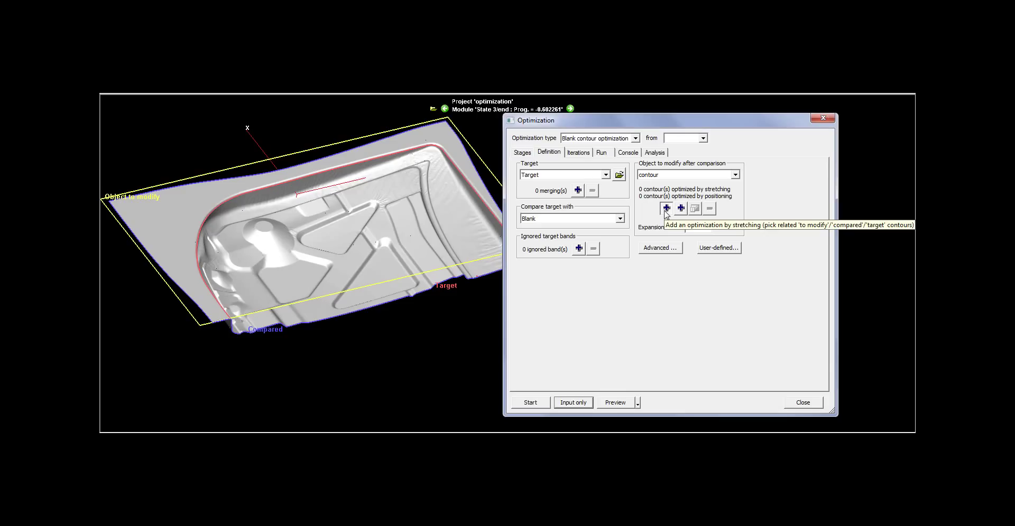
pyautogui.click(666, 209)
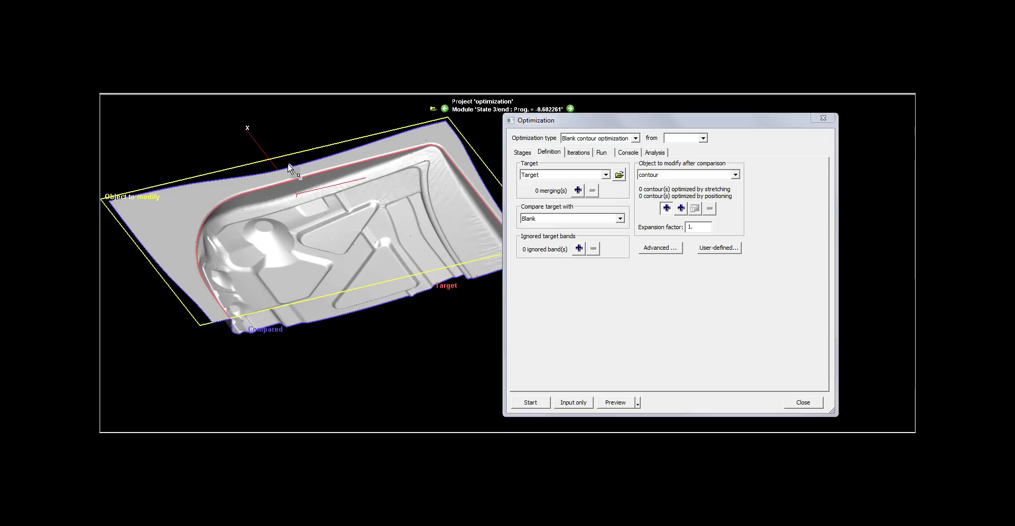
pyautogui.click(284, 161)
pyautogui.scroll(2, 284, 143)
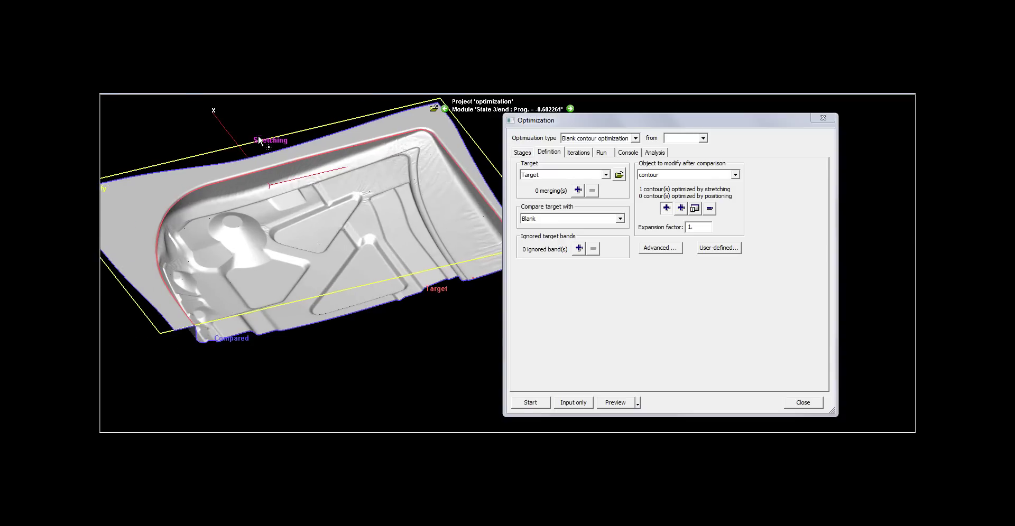
pyautogui.scroll(1, 255, 138)
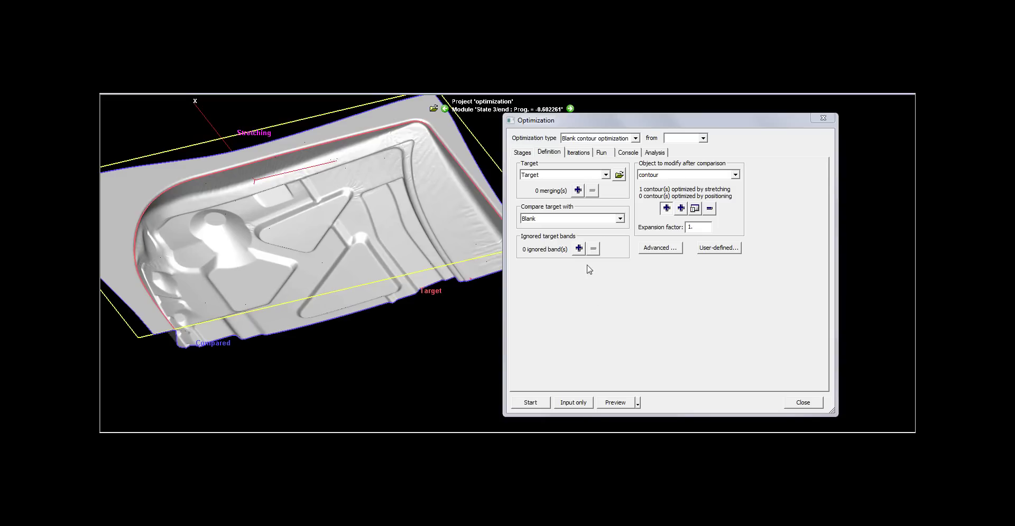
# Step: Set the maximum projected distance for convergence to 25 and the maximal number of iterations to 15
pyautogui.click(578, 155)
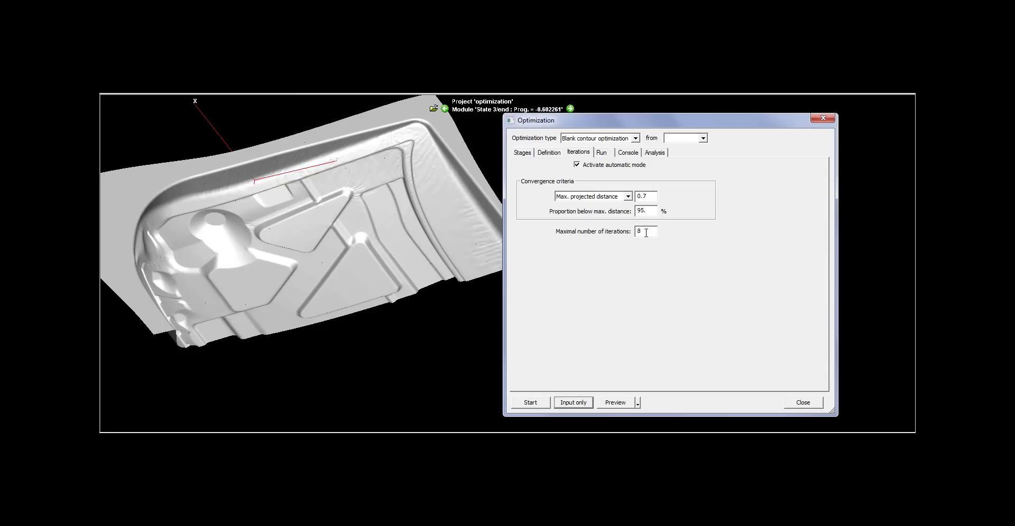
pyautogui.doubleClick(651, 197)
pyautogui.write('25')
pyautogui.write('15')
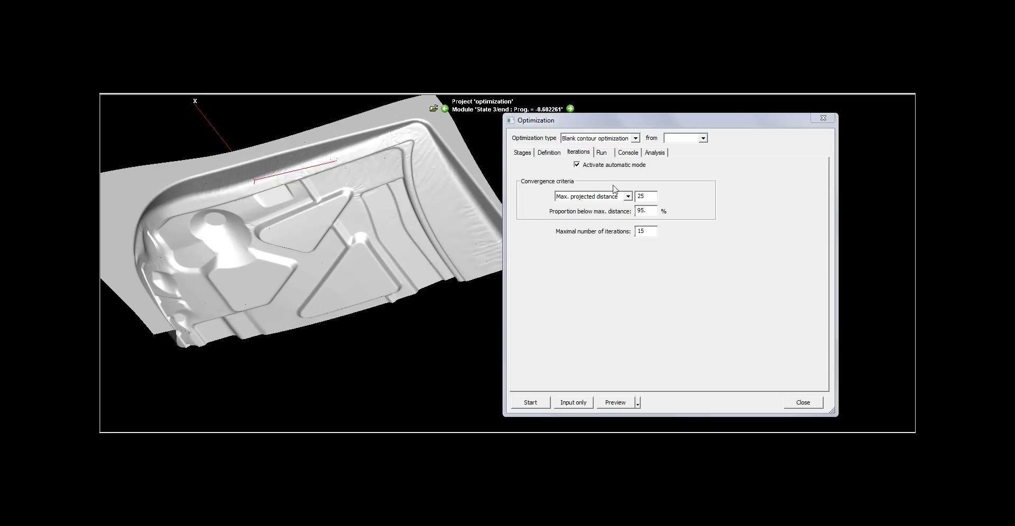
# Step: Assign the Optimixer host to the Optimizer task and My_local to the gravity, holding and stamping stages
pyautogui.click(605, 155)
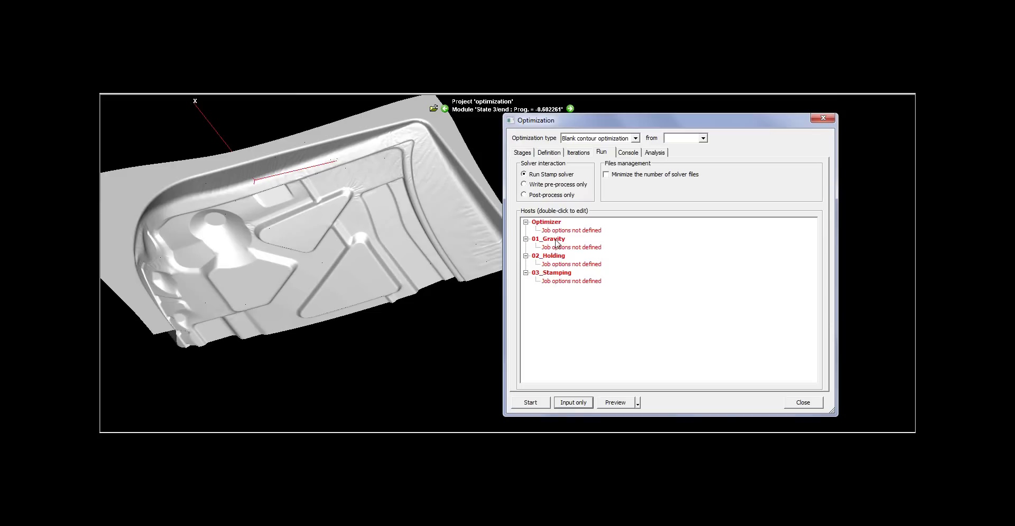
pyautogui.doubleClick(556, 279)
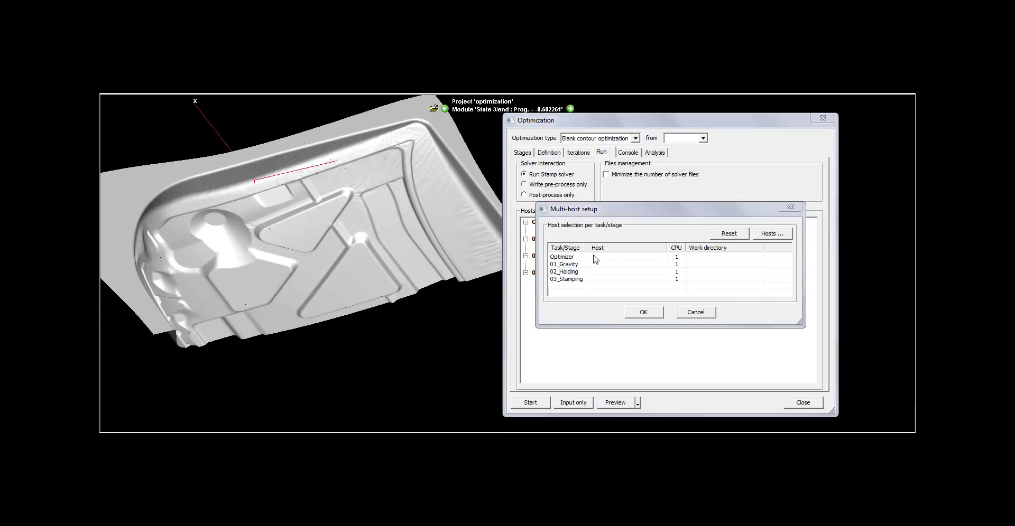
pyautogui.click(647, 259)
pyautogui.click(646, 269)
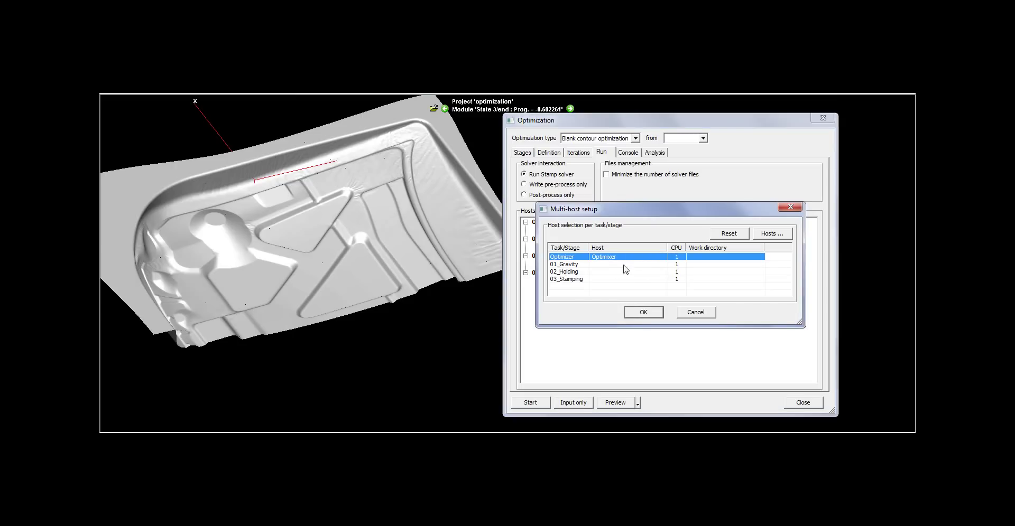
pyautogui.click(646, 269)
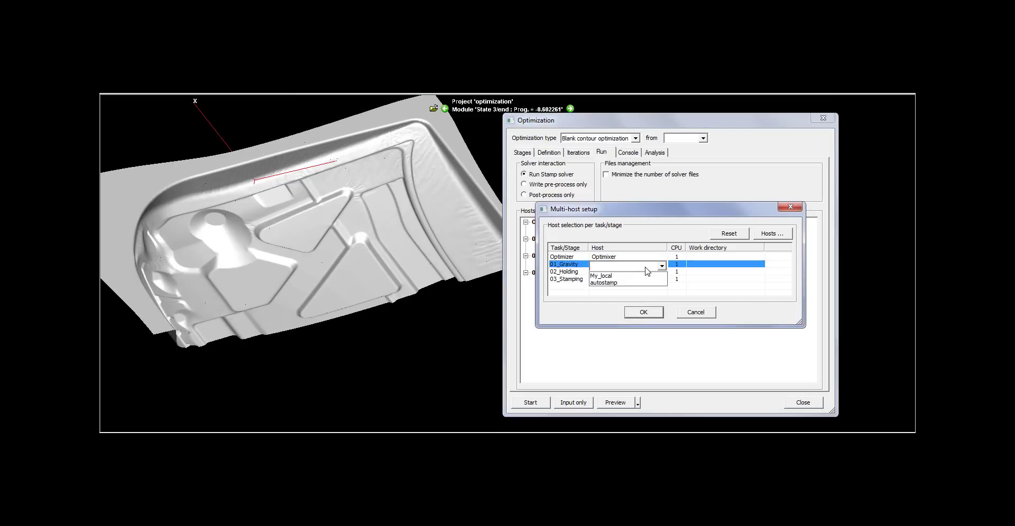
pyautogui.click(621, 277)
# Step: Set 7 CPUs for each of 01_Gravity, 02_Holding and 03_Stamping, and start the optimization
pyautogui.click(680, 264)
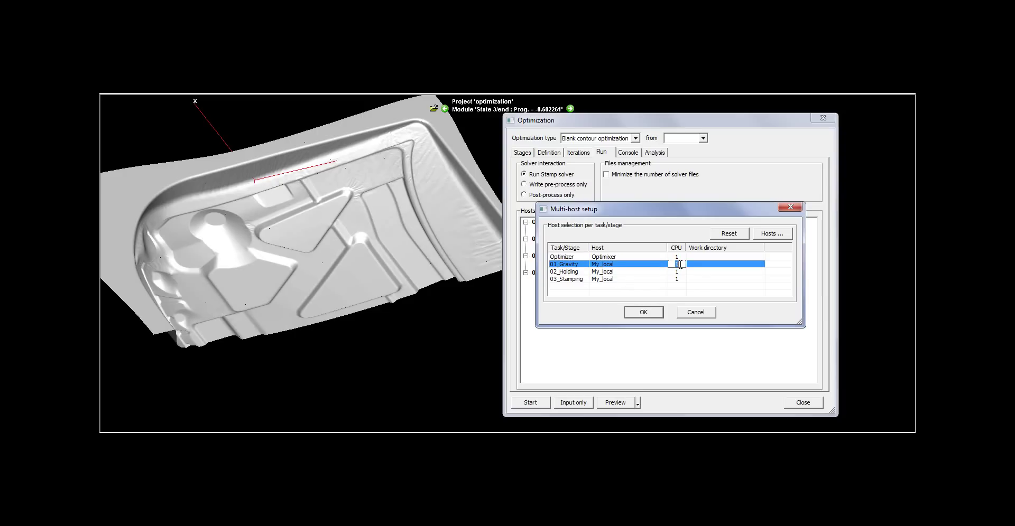
pyautogui.write('7')
pyautogui.click(679, 272)
pyautogui.write('7')
pyautogui.click(678, 279)
pyautogui.write('7')
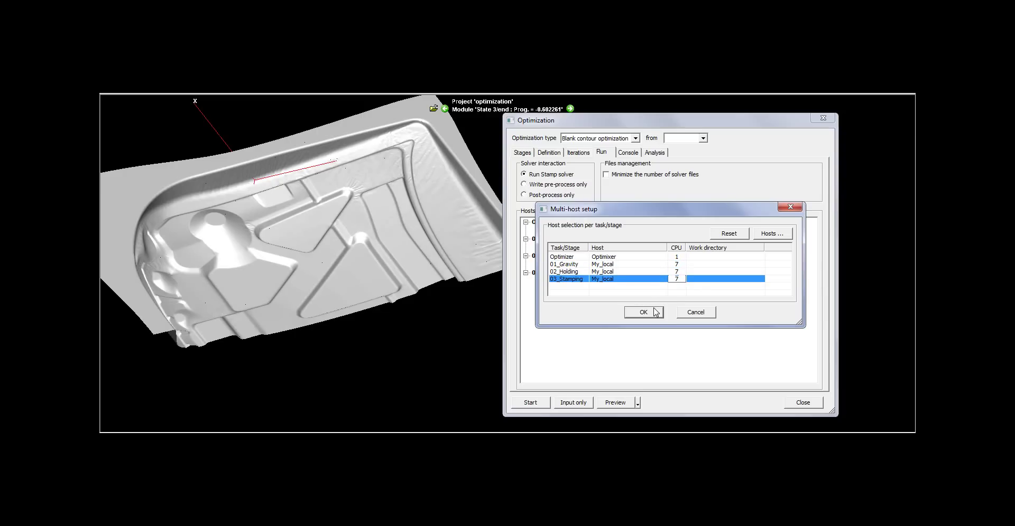
pyautogui.click(644, 312)
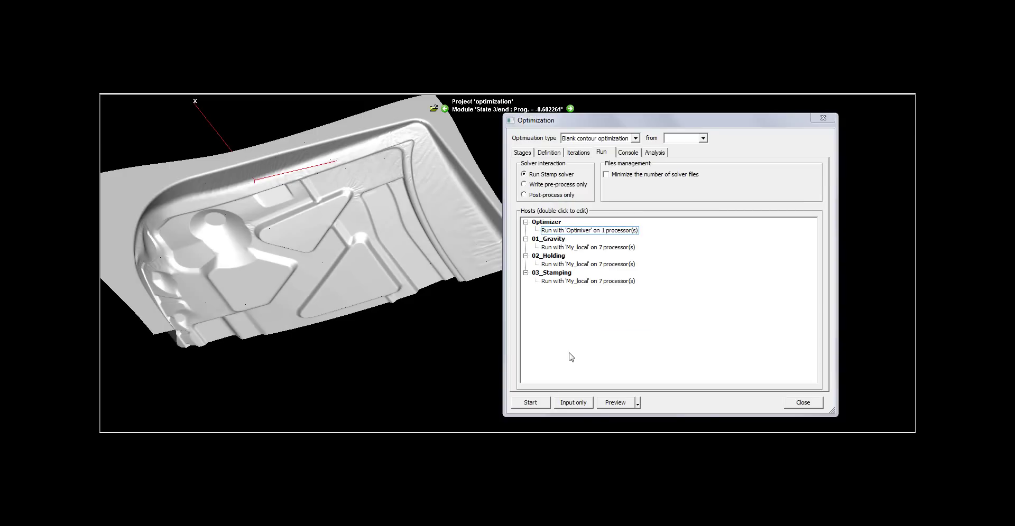
pyautogui.click(531, 403)
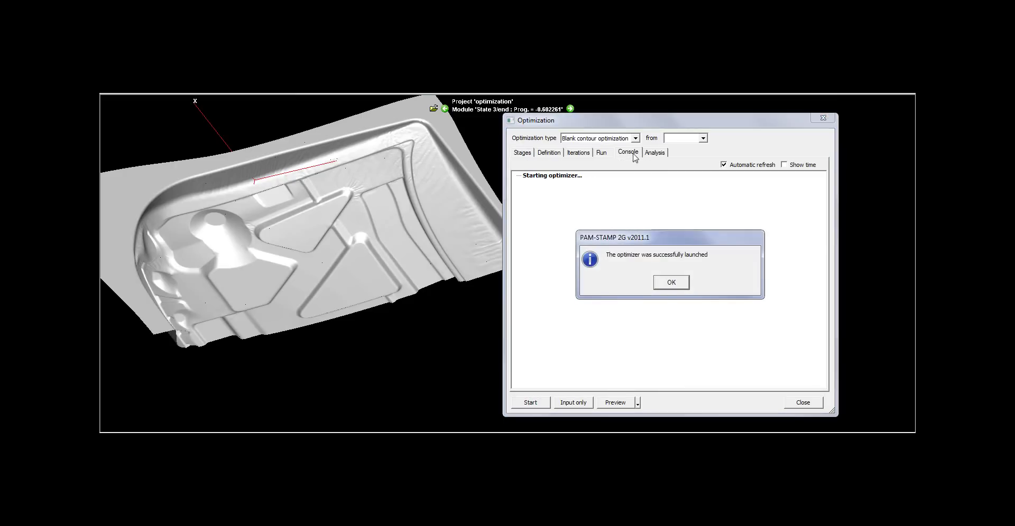
pyautogui.click(670, 283)
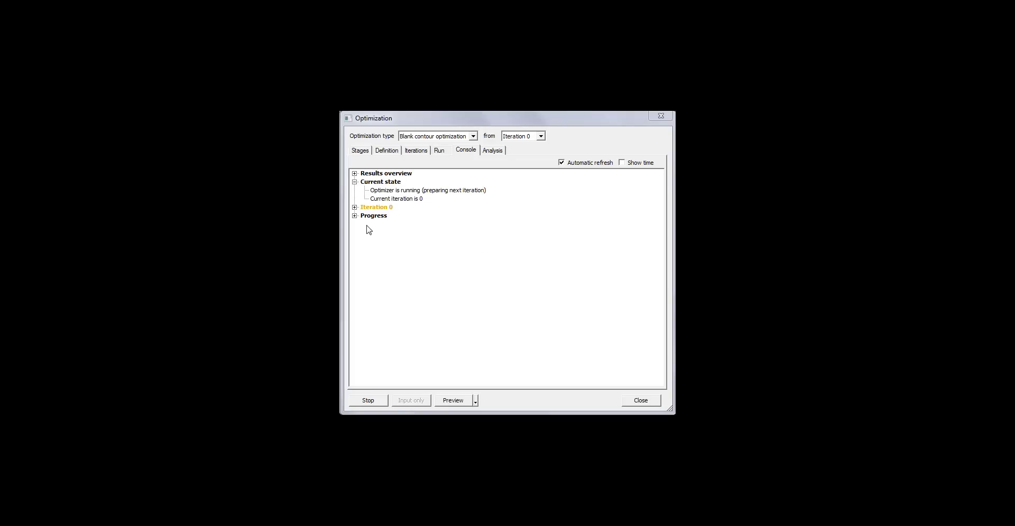
# Step: Monitor the running optimization by examining its results overview and progress details with times shown
pyautogui.click(355, 174)
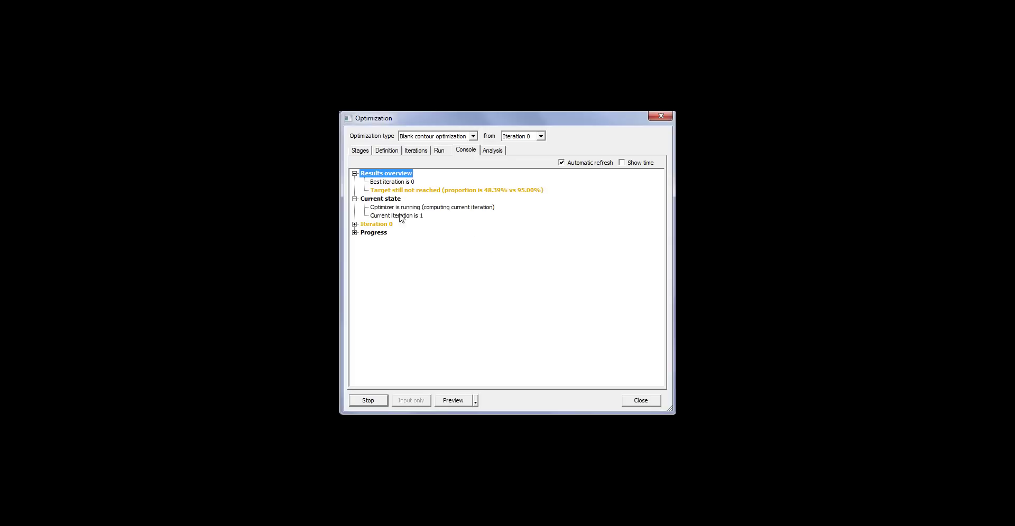
pyautogui.click(630, 166)
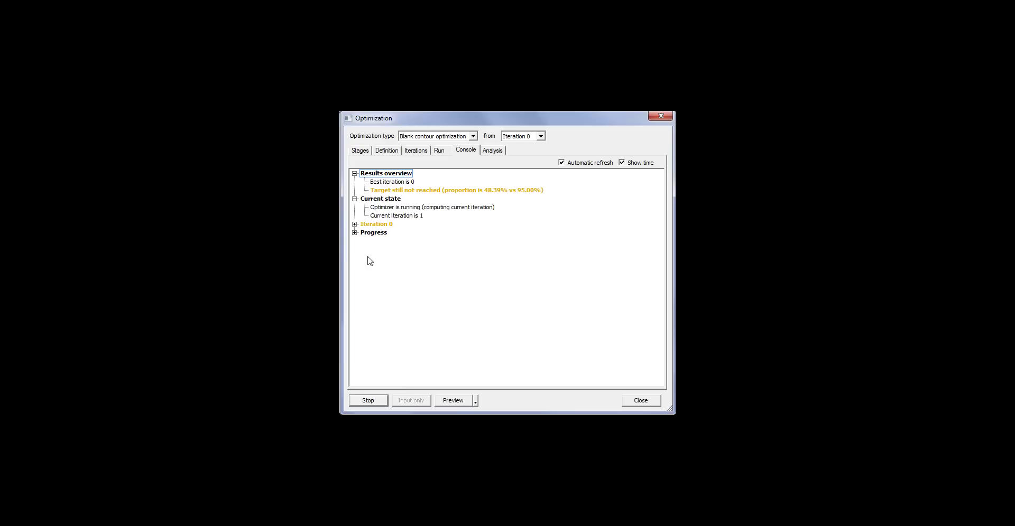
pyautogui.click(355, 232)
pyautogui.moveTo(660, 316); pyautogui.dragTo(665, 380)
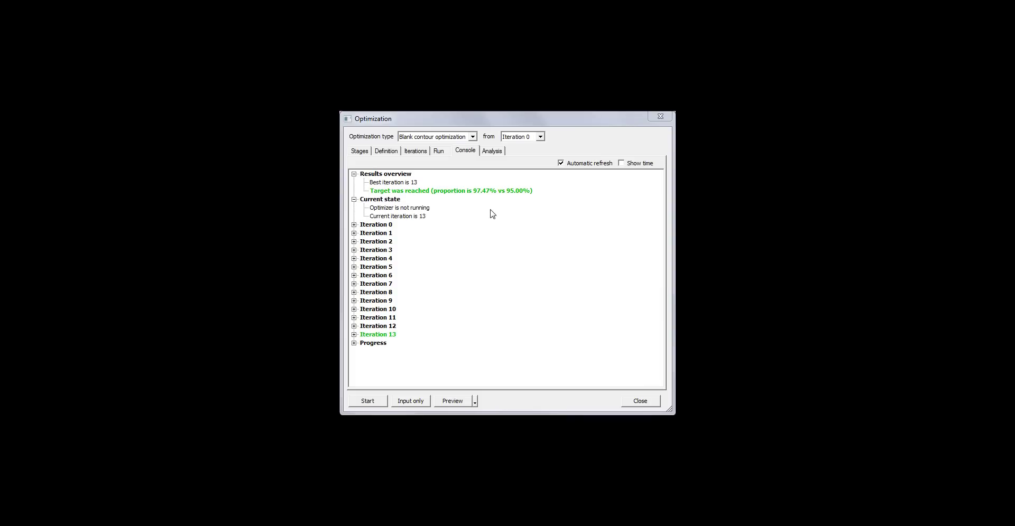
# Step: Import the optimized outlines from the optimization analysis, look through the imported curves and close the Optimization dialog
pyautogui.click(491, 154)
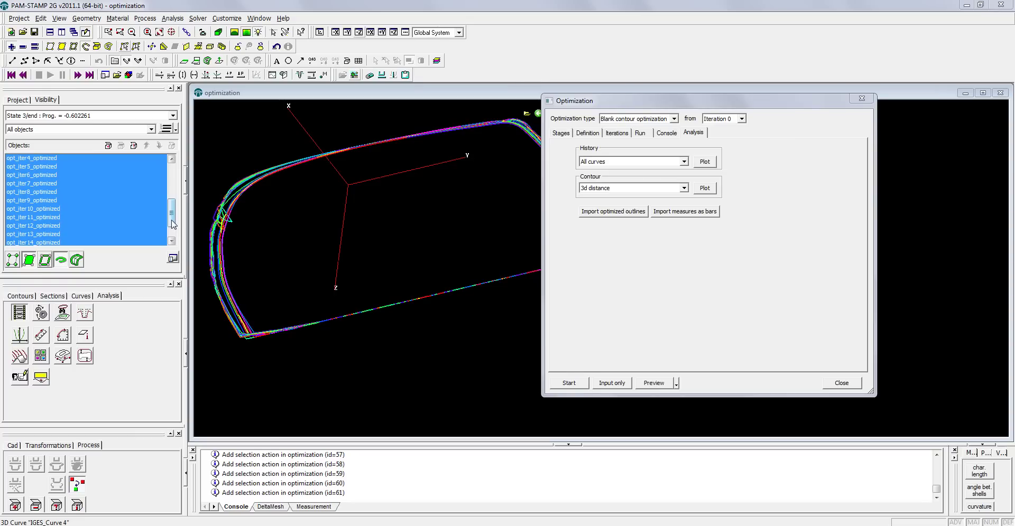
pyautogui.moveTo(173, 223)
pyautogui.mouseDown()
pyautogui.moveTo(173, 190)
pyautogui.moveTo(172, 209)
pyautogui.mouseUp()
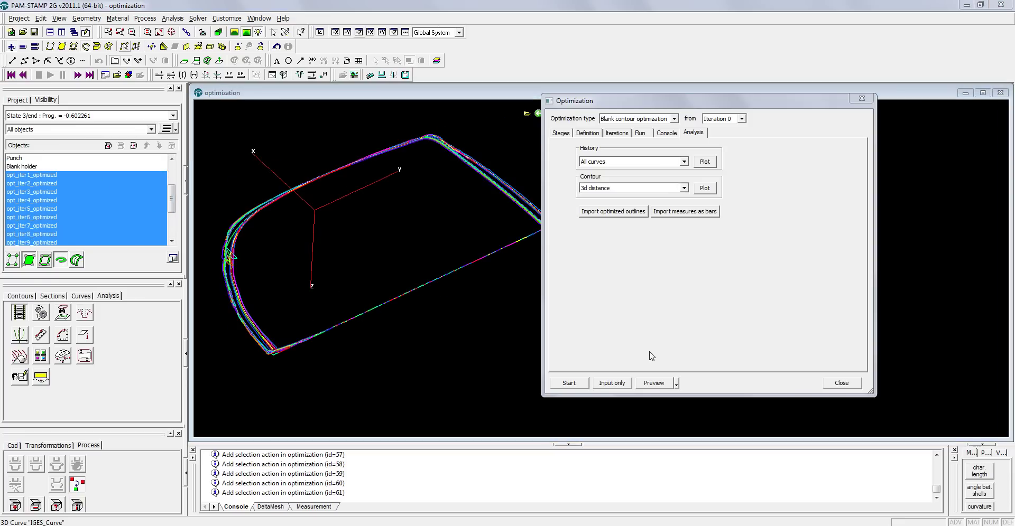
pyautogui.click(850, 385)
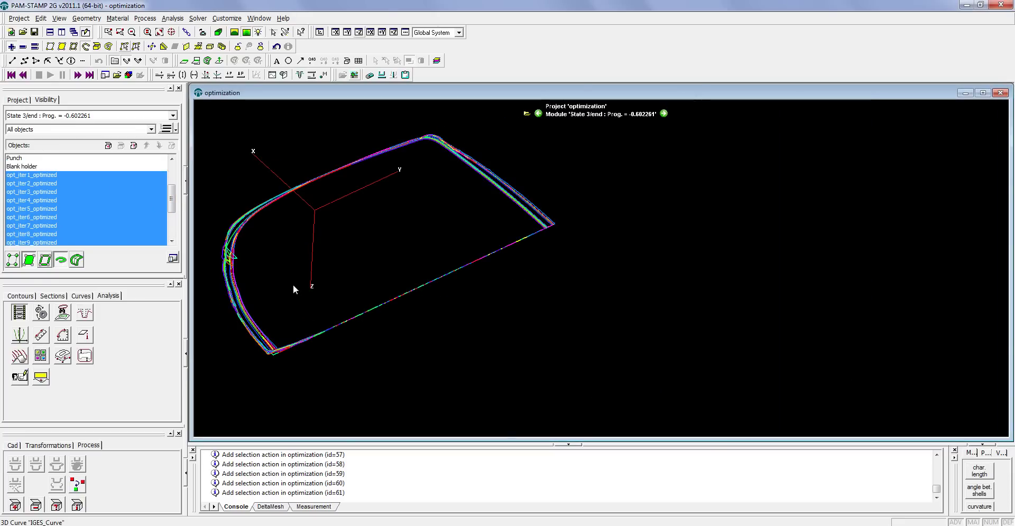
# Step: Display only the outline opt_iter14_optimized in the AutoStamp setup
pyautogui.scroll(-3, 46, 230)
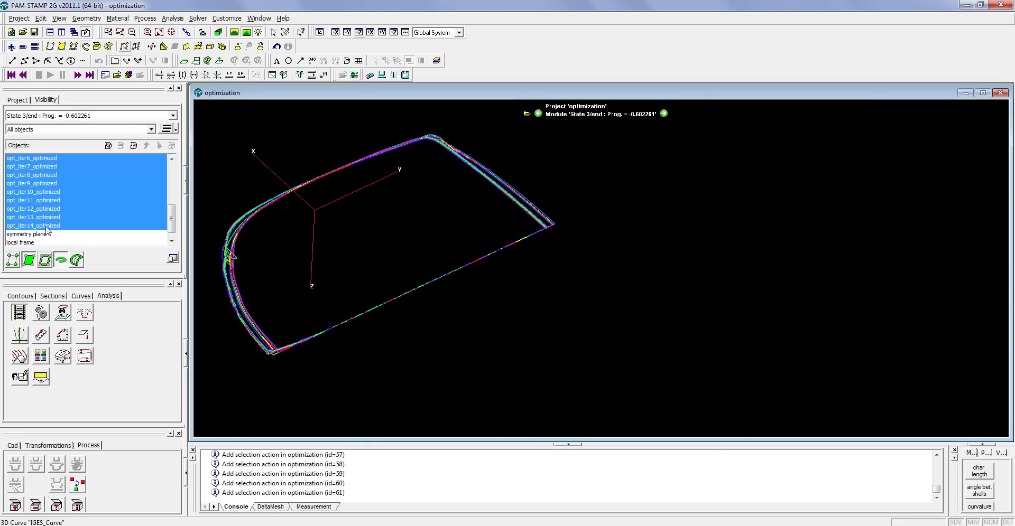
pyautogui.click(46, 227)
pyautogui.moveTo(317, 333); pyautogui.dragTo(344, 356)
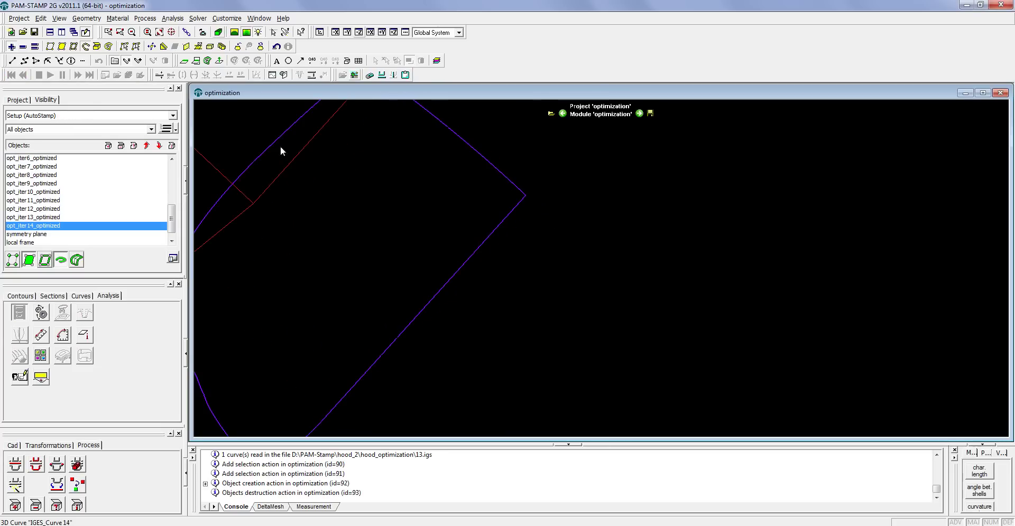
# Step: Create a new Surface Blank object named Blank 2, saving the data of the existing Blank
pyautogui.click(143, 19)
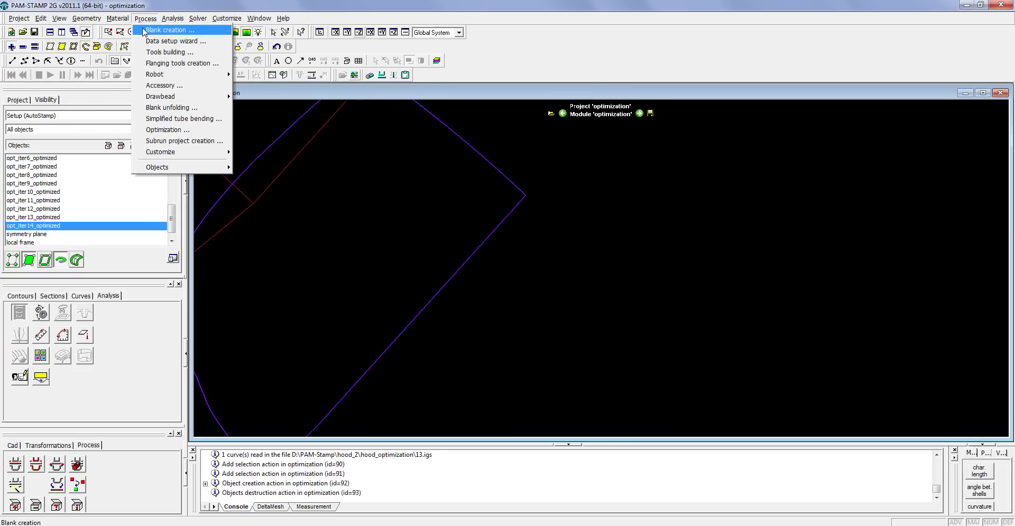
pyautogui.click(144, 31)
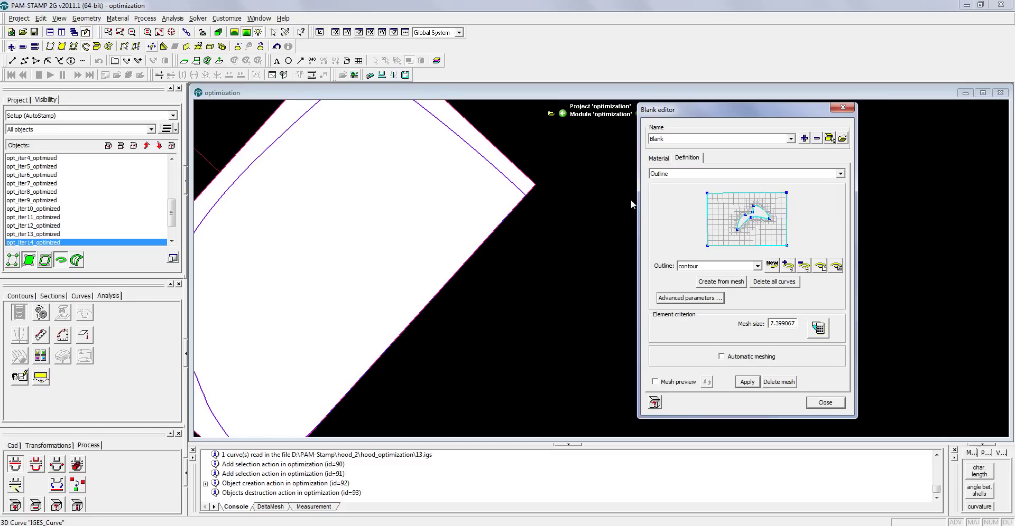
pyautogui.click(804, 138)
pyautogui.click(371, 228)
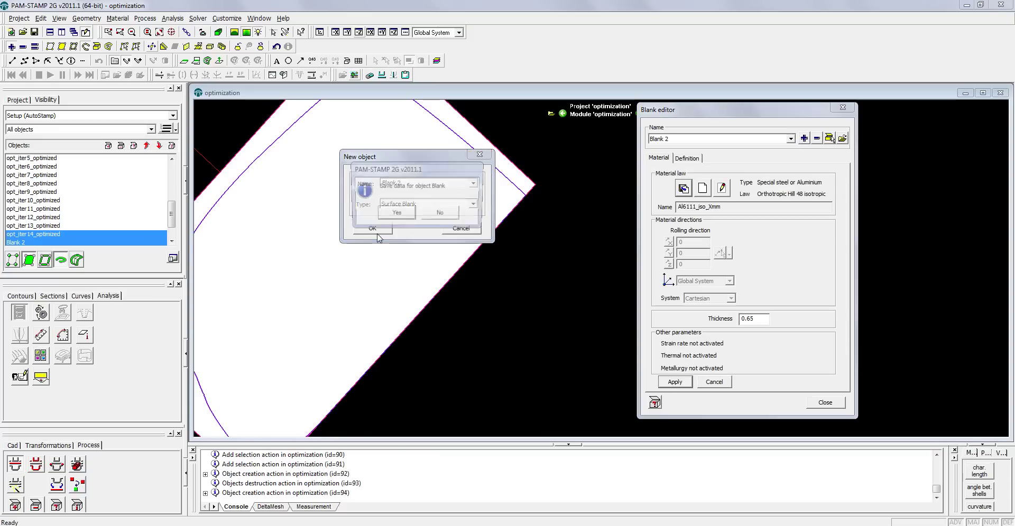
pyautogui.click(396, 214)
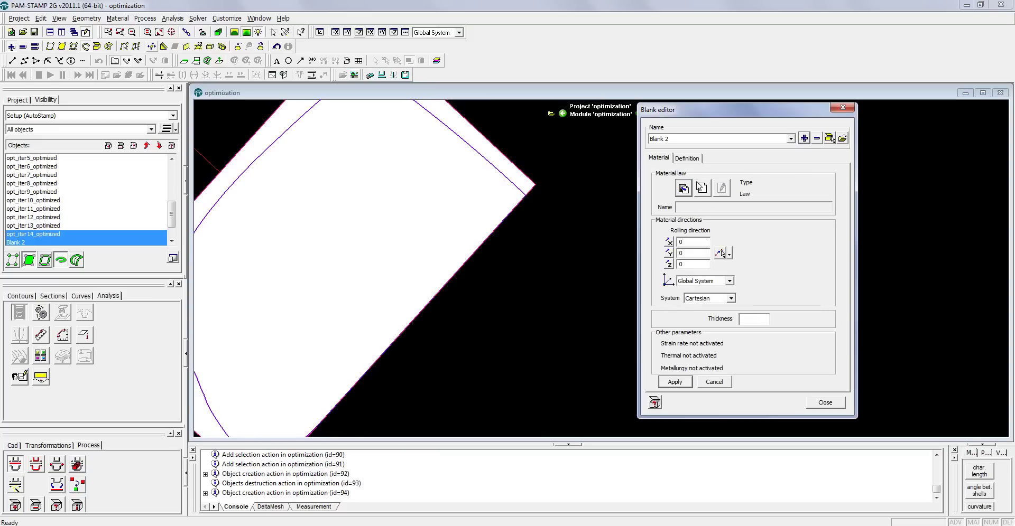
# Step: Define Blank 2 from the outline opt_iter14_optimized with a mesh size of 8 and generate its mesh
pyautogui.click(689, 160)
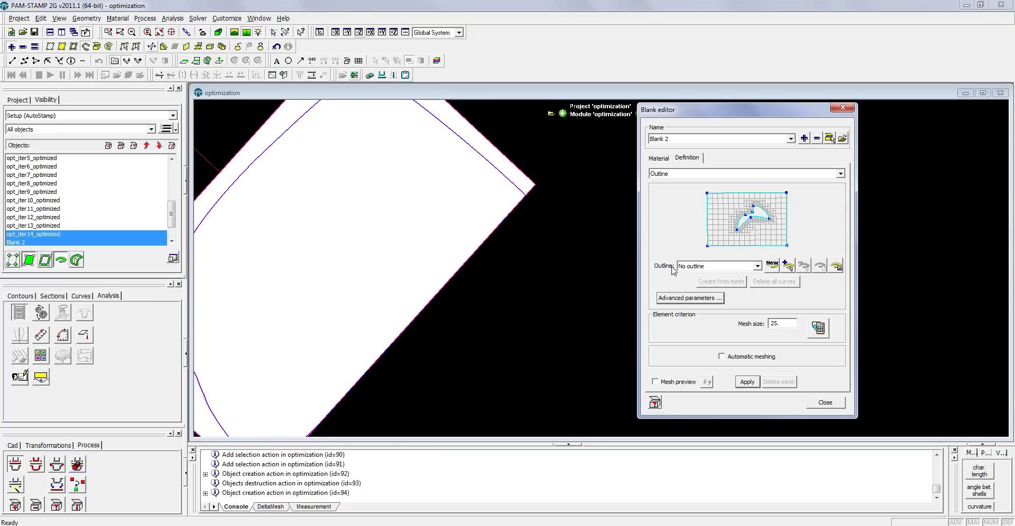
pyautogui.click(757, 266)
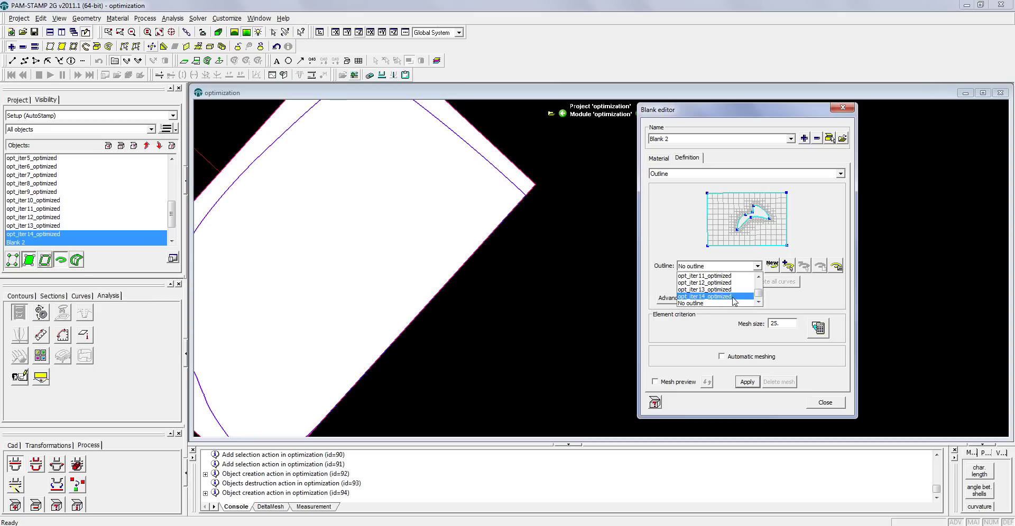
pyautogui.click(732, 297)
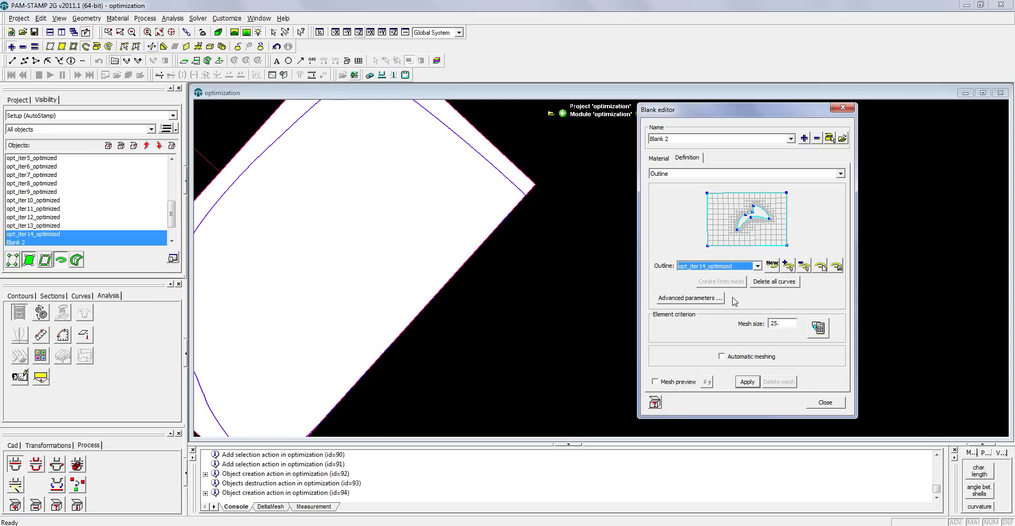
pyautogui.click(785, 325)
pyautogui.write('8')
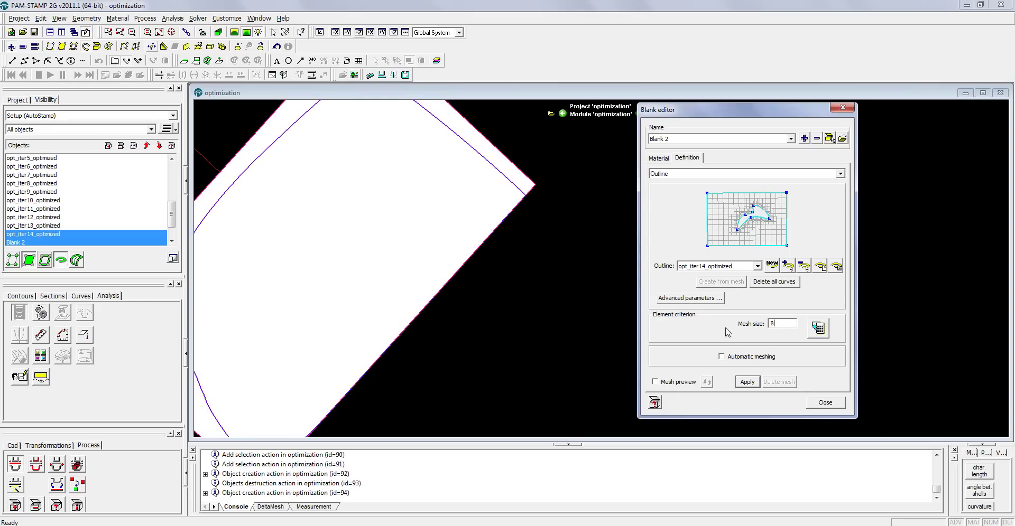
pyautogui.click(748, 382)
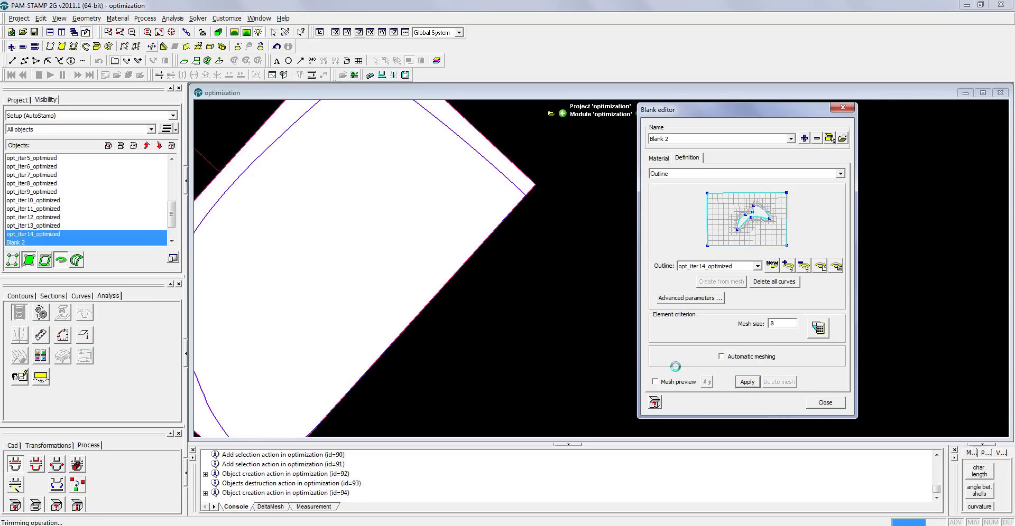
# Step: Assign the public aluminium material Al6111_iso_Xmm and a thickness of 0.65 to Blank 2, and close the blank editor
pyautogui.click(658, 158)
pyautogui.click(683, 187)
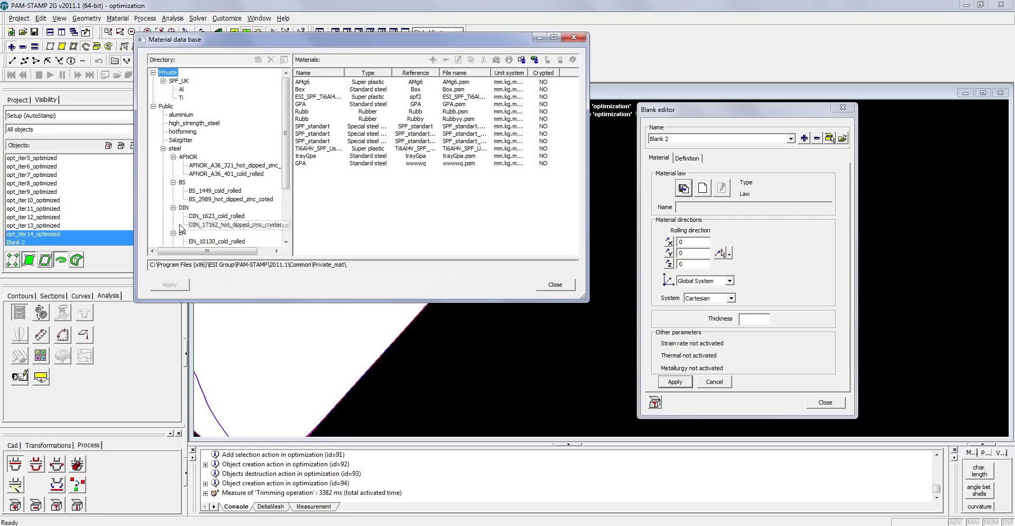
pyautogui.click(181, 115)
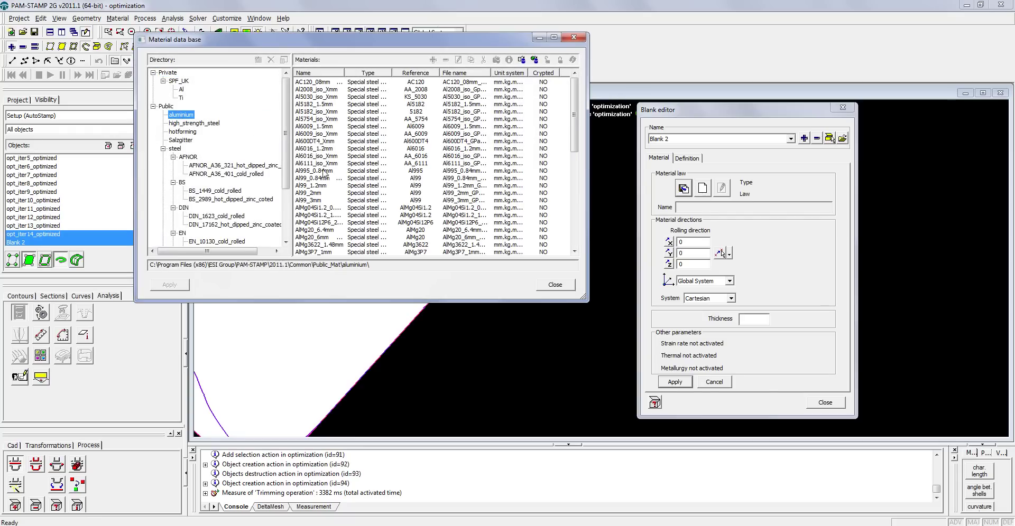
pyautogui.doubleClick(322, 166)
pyautogui.click(750, 320)
pyautogui.write('0.65')
pyautogui.click(688, 386)
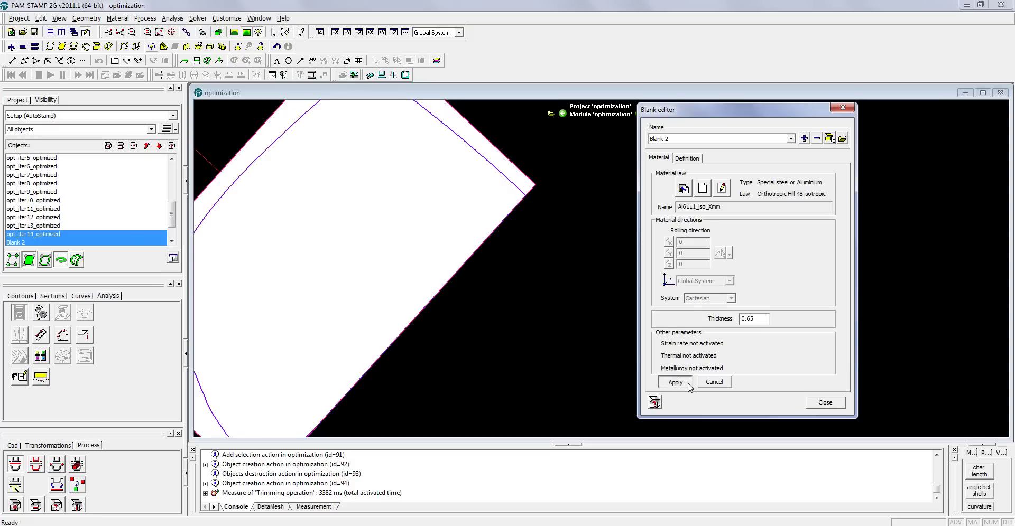
pyautogui.click(826, 403)
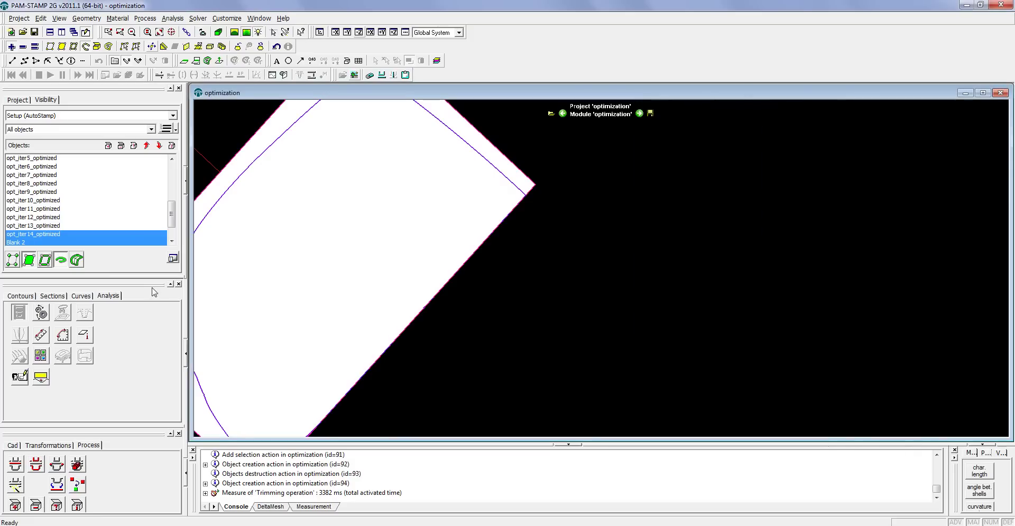
# Step: Display only Blank 2 and exchange its content with the Blank object
pyautogui.click(32, 243)
pyautogui.moveTo(581, 264); pyautogui.dragTo(416, 265, button='middle')
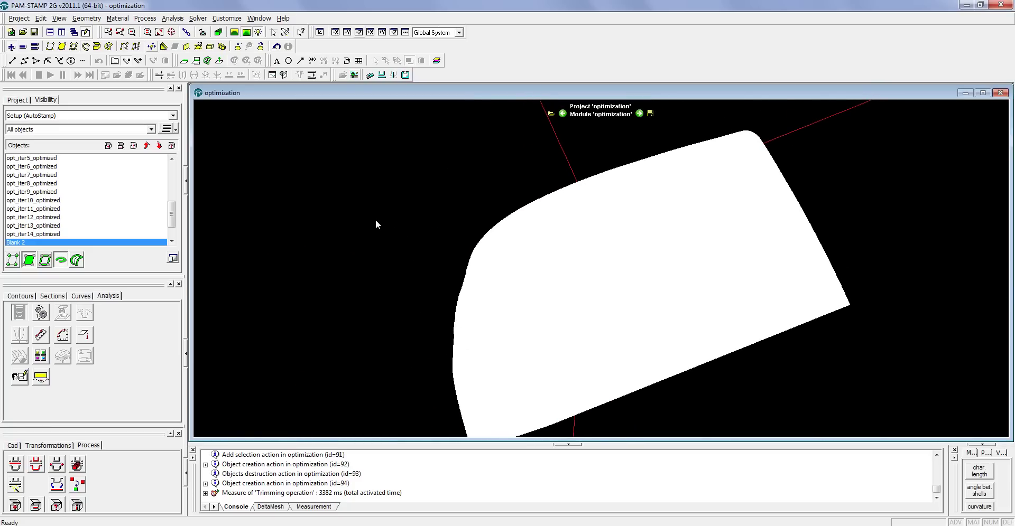
pyautogui.moveTo(630, 347); pyautogui.dragTo(605, 388, button='middle')
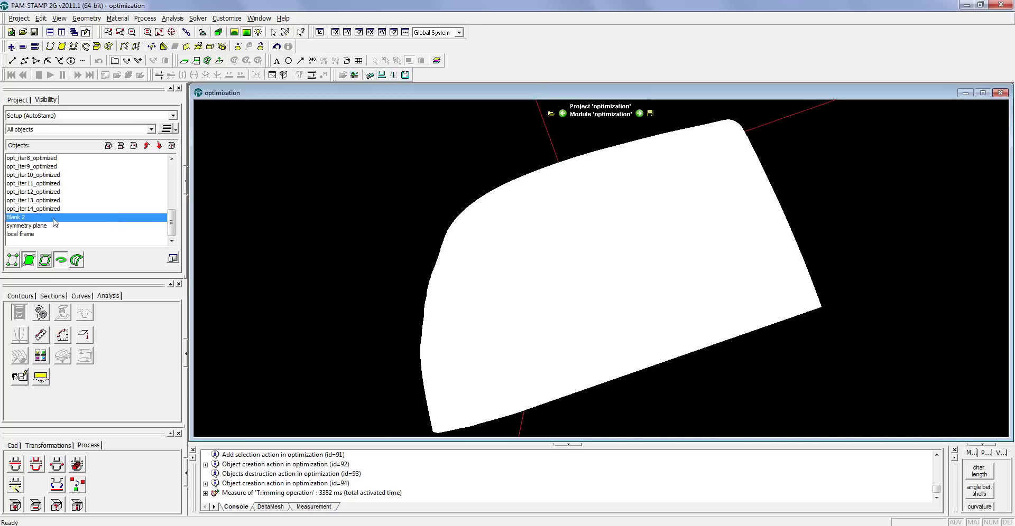
pyautogui.rightClick(19, 219)
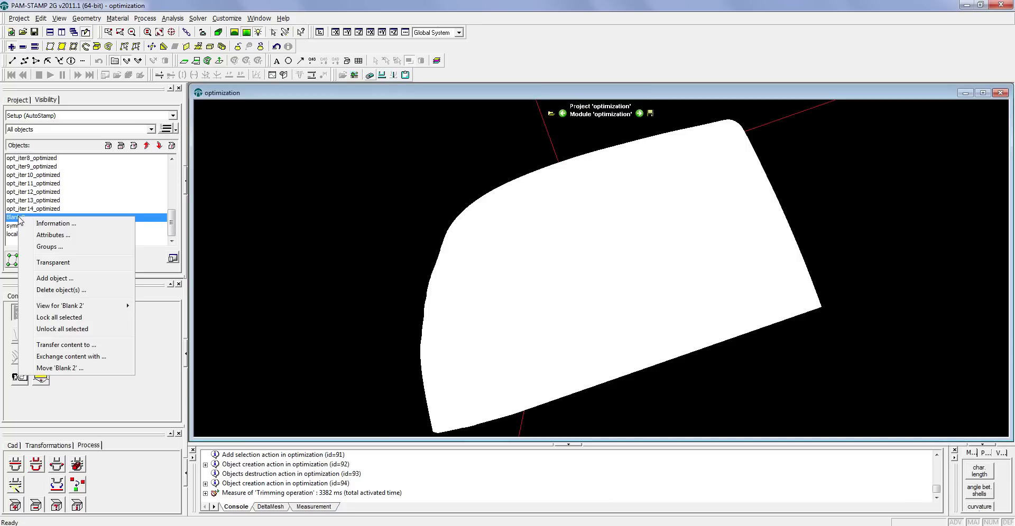
pyautogui.click(88, 357)
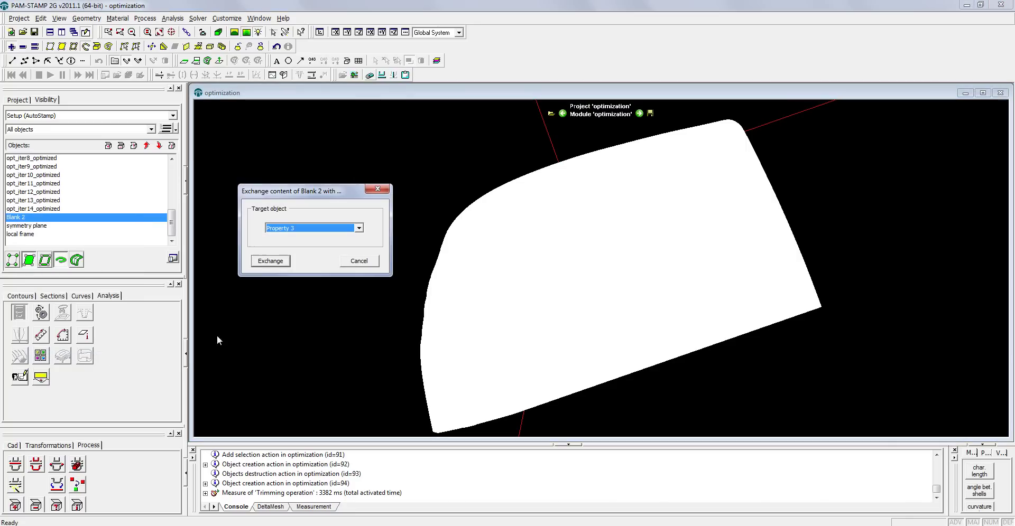
pyautogui.click(359, 230)
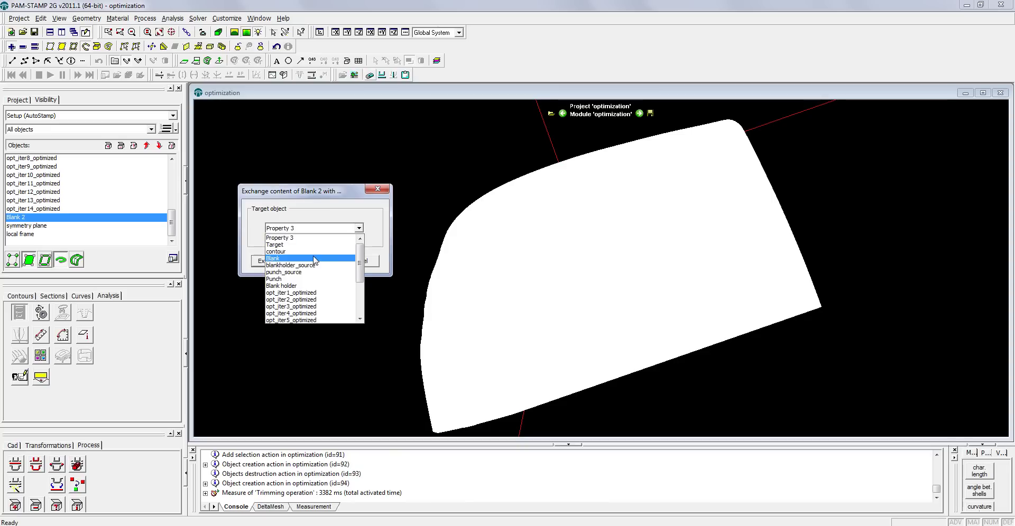
pyautogui.click(311, 259)
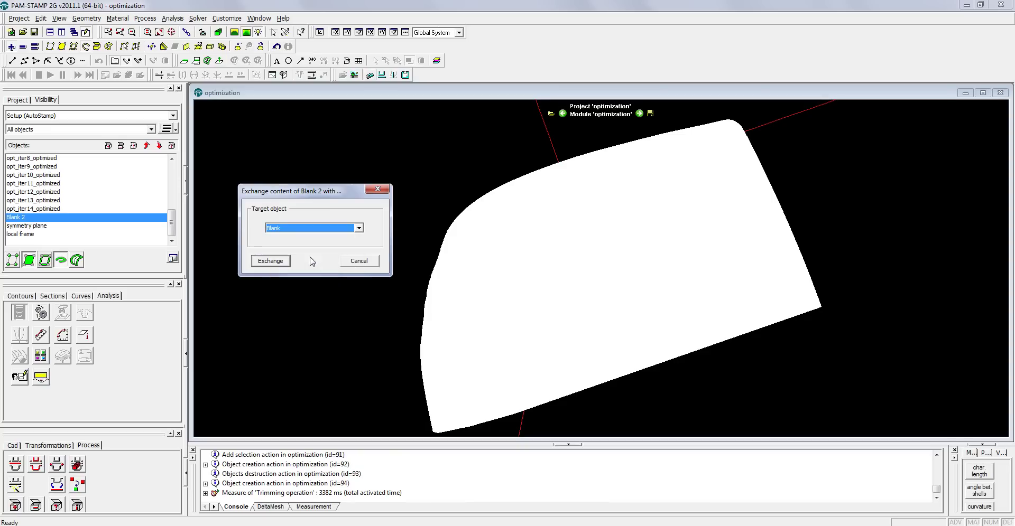
pyautogui.click(268, 261)
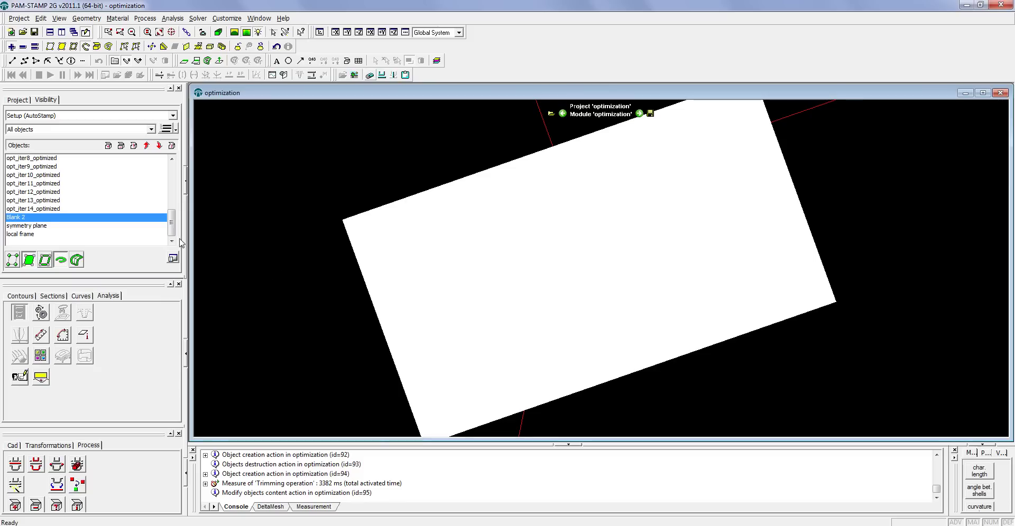
# Step: Review the object attributes for the stages and inspect Blank, Property 3, Punch and Blank holder together
pyautogui.click(56, 507)
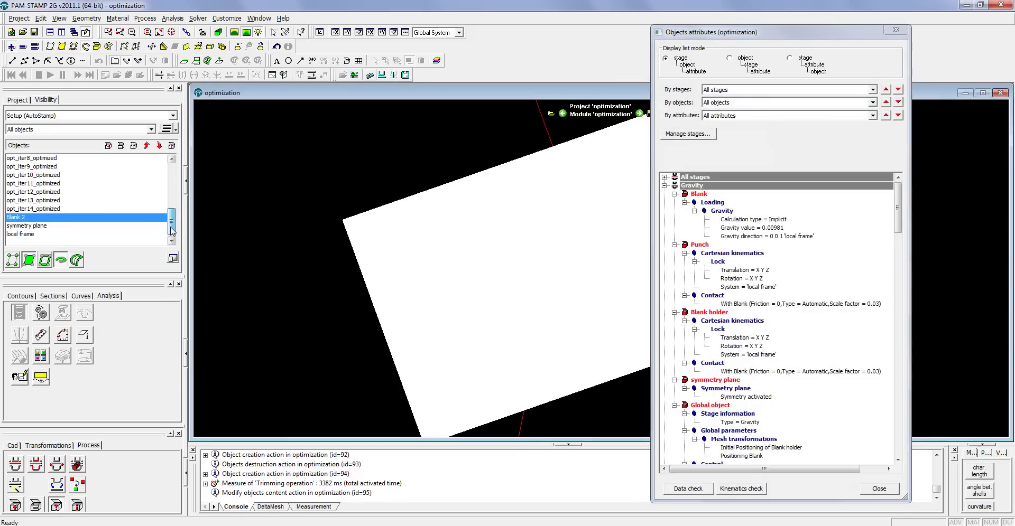
pyautogui.moveTo(172, 232); pyautogui.dragTo(170, 186)
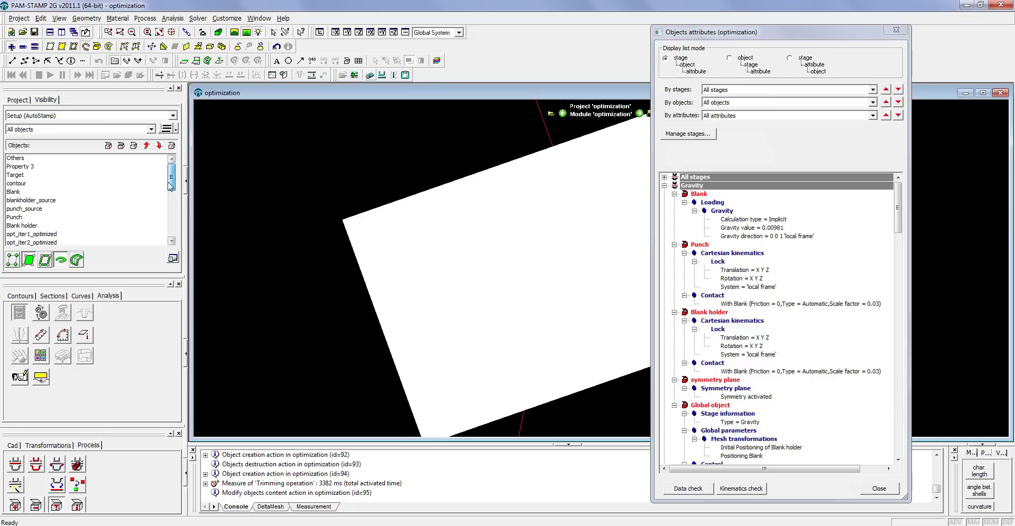
pyautogui.click(19, 193)
pyautogui.keyDown('ctrl'); pyautogui.click(23, 168); pyautogui.keyUp('ctrl')
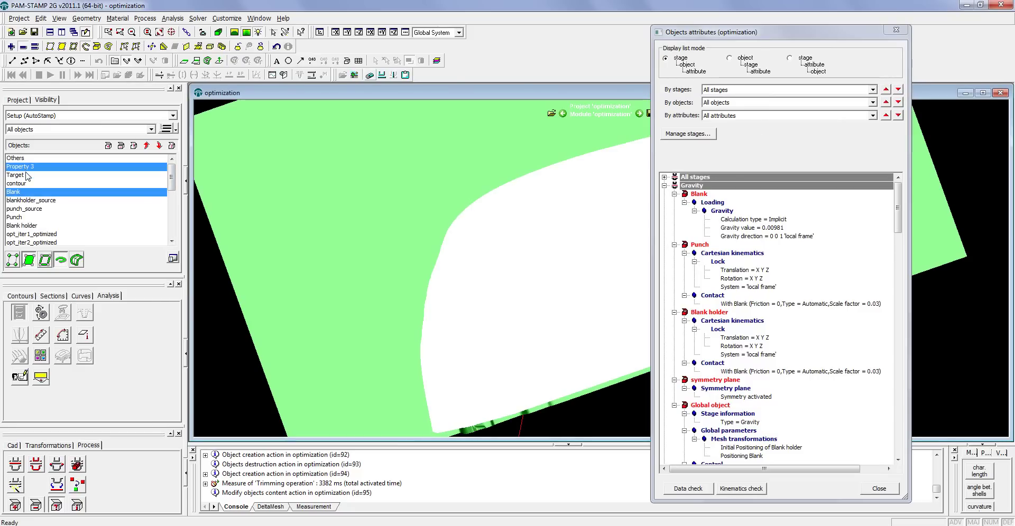
pyautogui.keyDown('ctrl'); pyautogui.click(24, 218); pyautogui.keyUp('ctrl')
pyautogui.keyDown('ctrl'); pyautogui.click(22, 225); pyautogui.keyUp('ctrl')
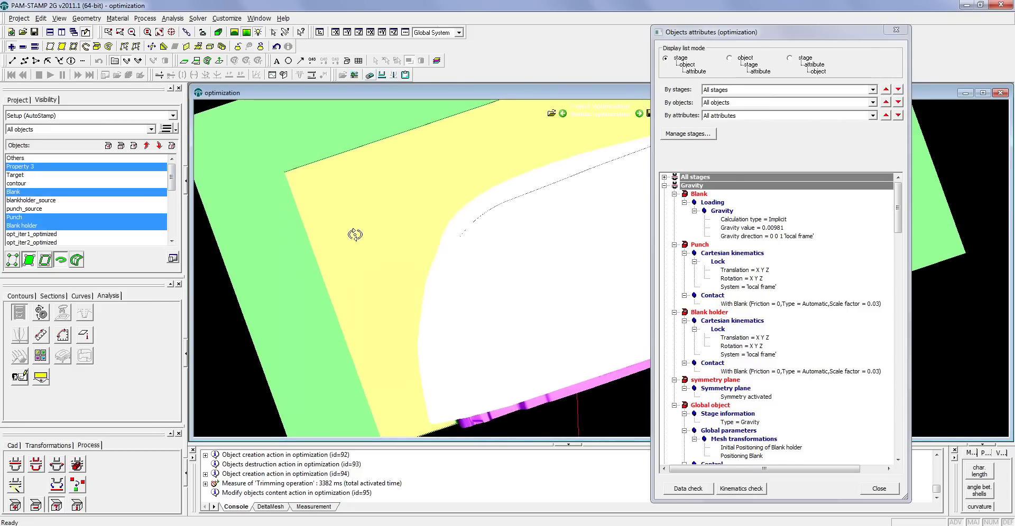
pyautogui.moveTo(355, 234); pyautogui.dragTo(493, 253, button='middle')
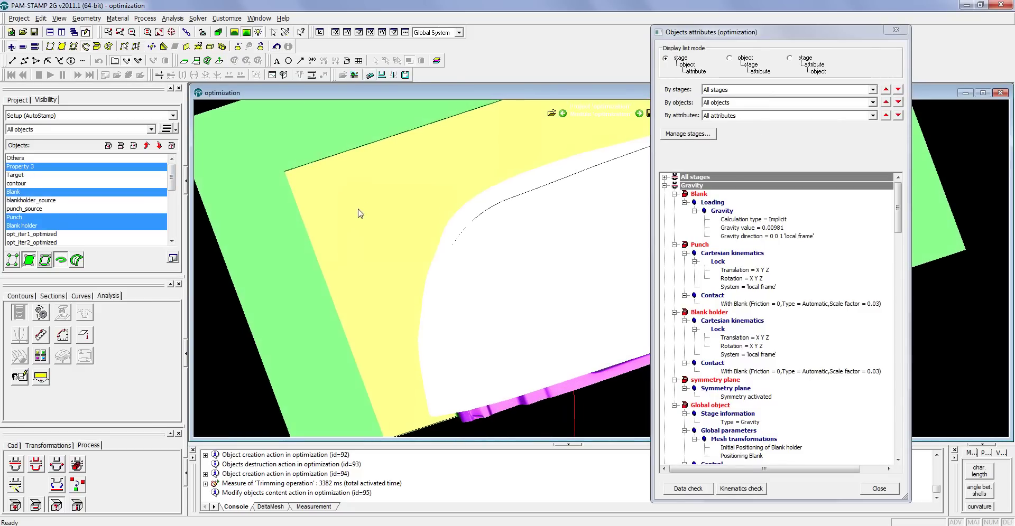
pyautogui.click(879, 488)
# Step: Start the calculation on the single host My_local with 7 processors, writing the input file with data check and running immediately
pyautogui.click(198, 19)
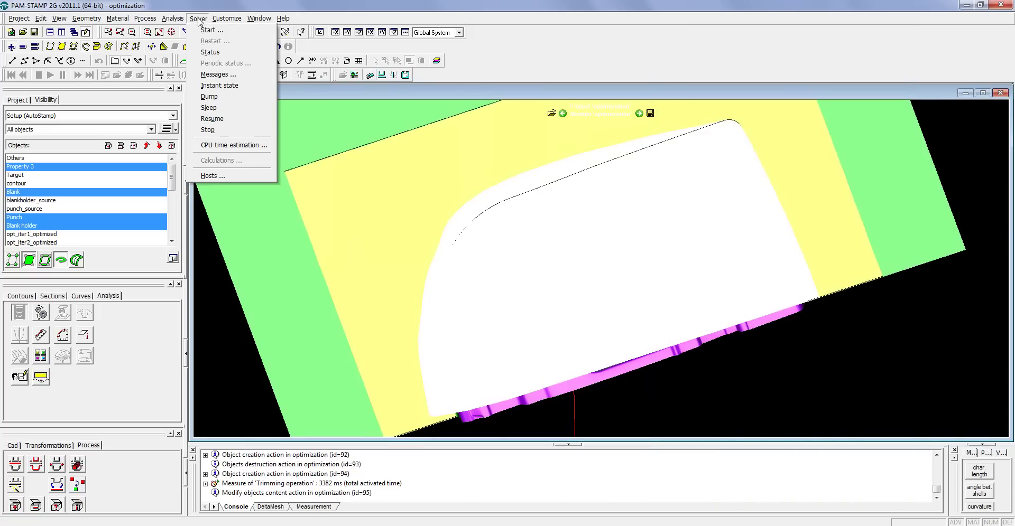
pyautogui.click(206, 30)
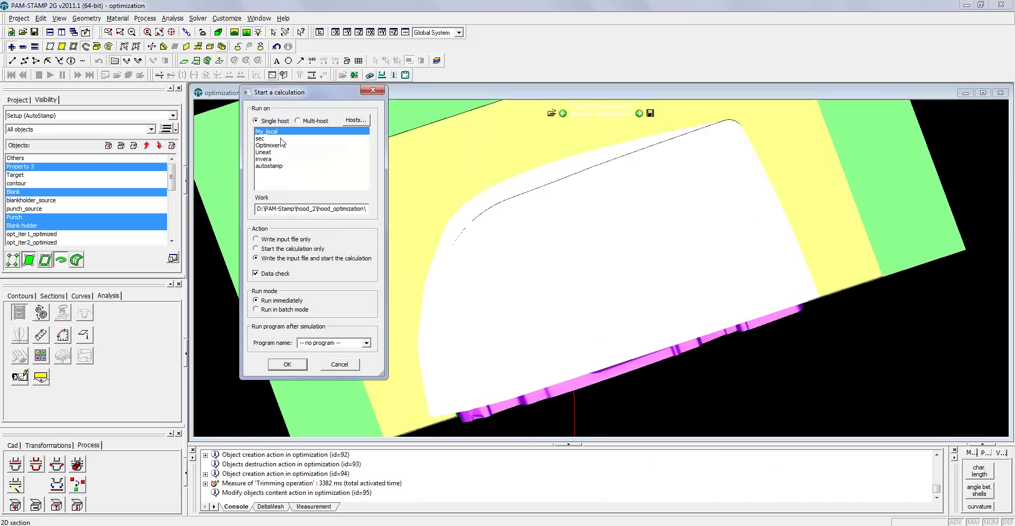
pyautogui.click(286, 364)
pyautogui.click(316, 248)
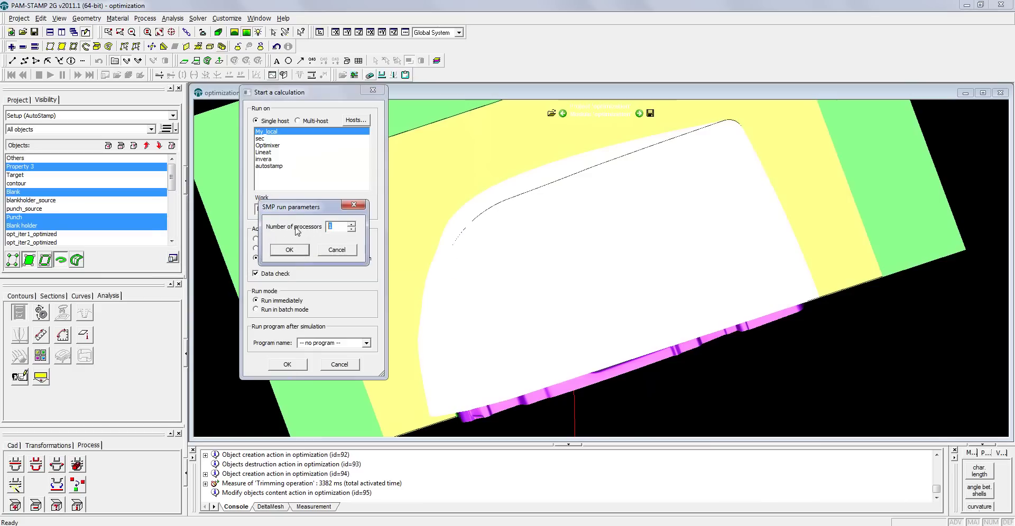
pyautogui.click(289, 249)
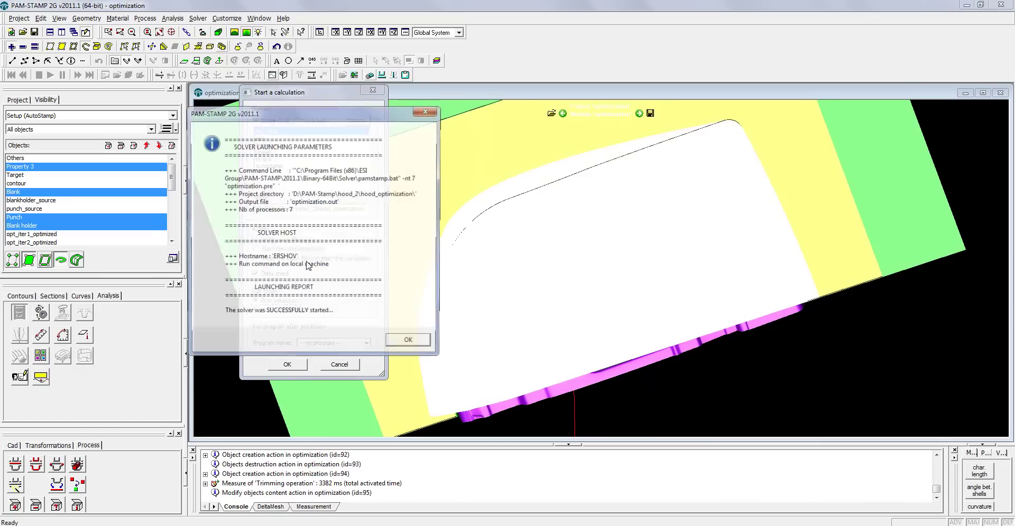
pyautogui.click(423, 345)
pyautogui.click(475, 294)
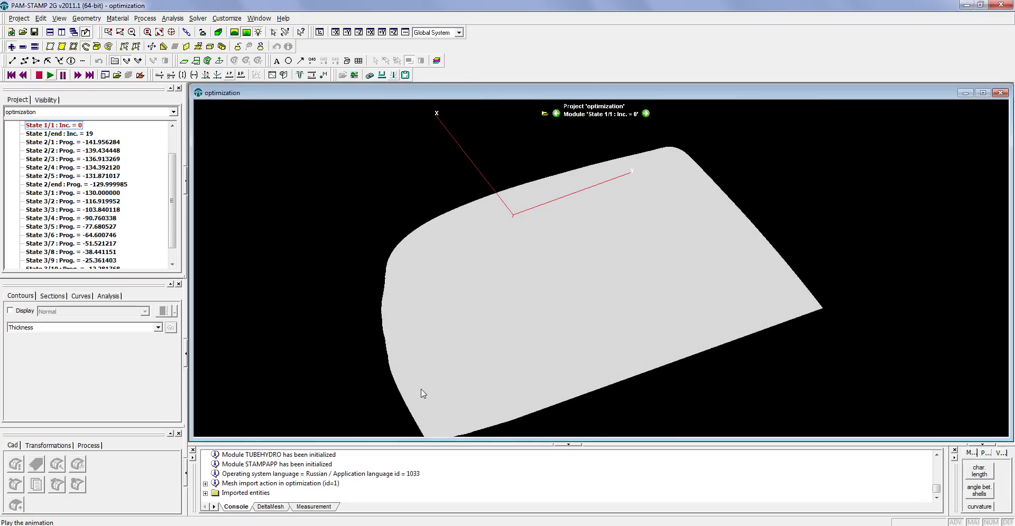
# Step: Play the forming animation, pause it, and overlay Target 2 on the formed blank at State 3/end to compare their outlines
pyautogui.click(50, 76)
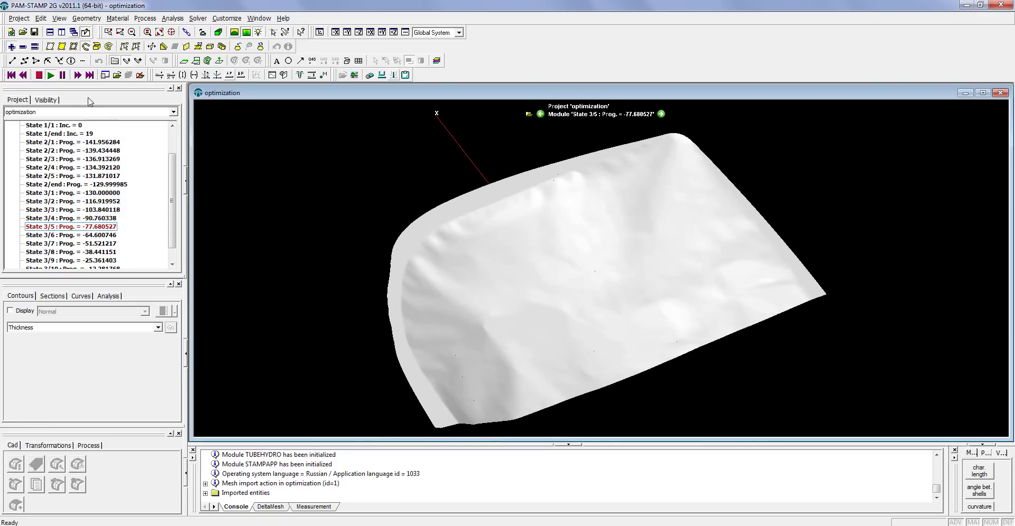
pyautogui.click(63, 76)
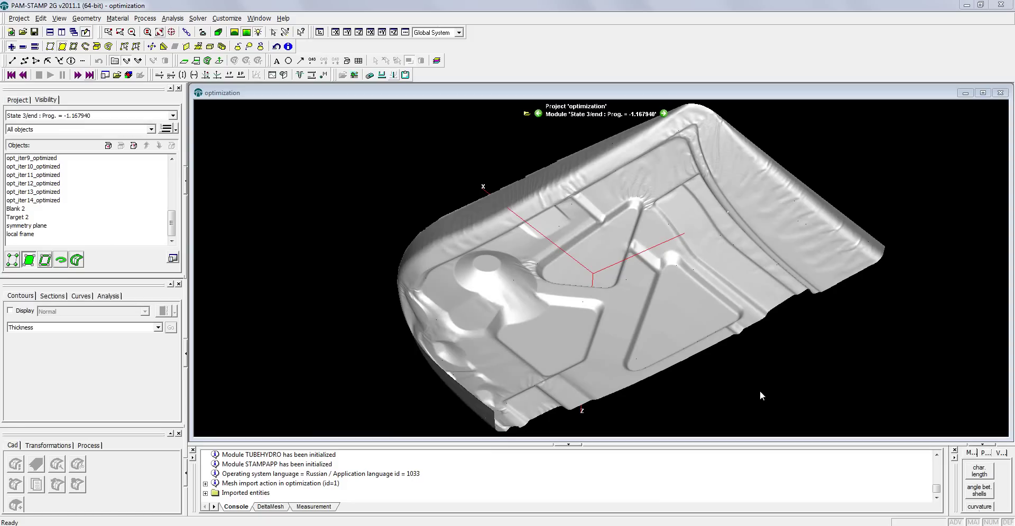
pyautogui.click(21, 217)
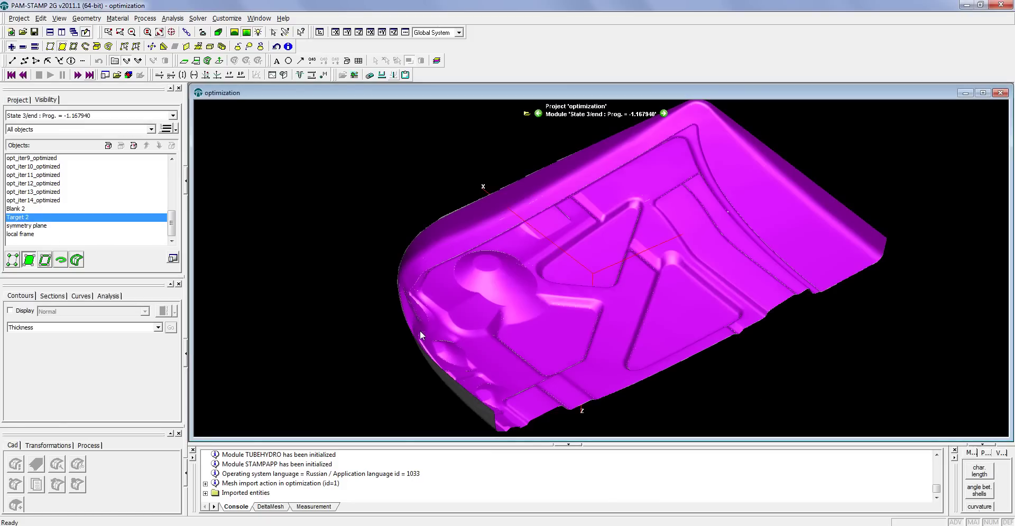
pyautogui.moveTo(414, 379); pyautogui.dragTo(319, 344, button='middle')
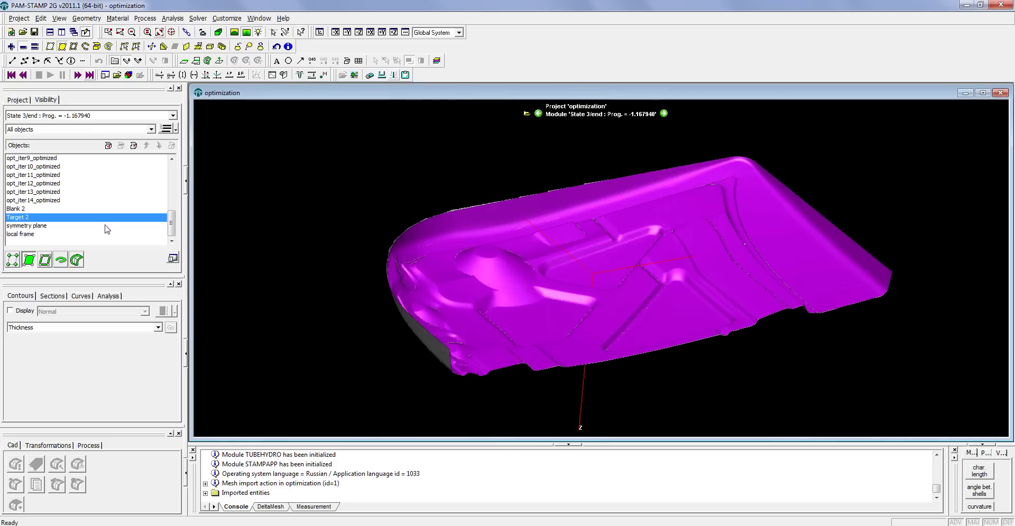